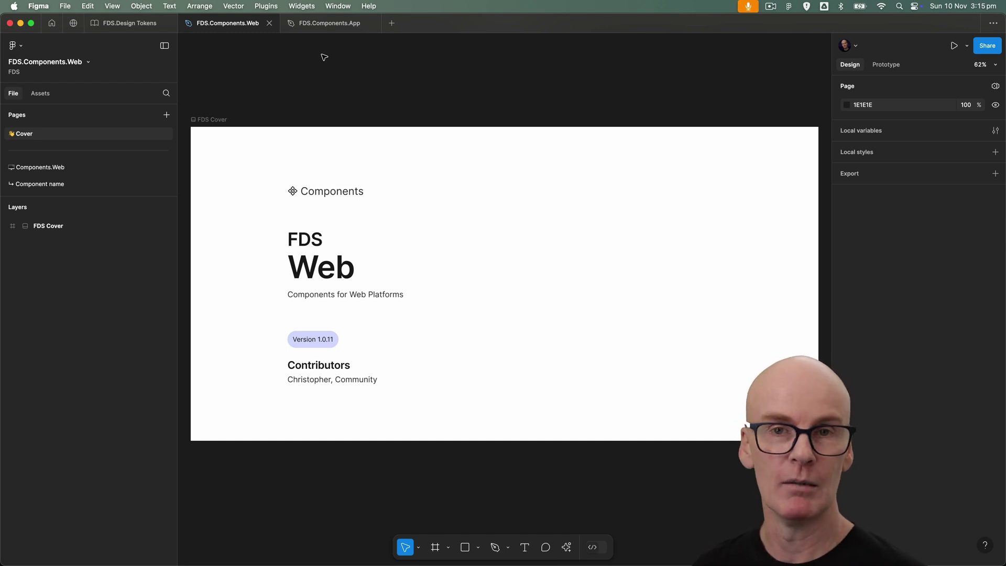
# Step: Open FDS.Design Tokens and review which libraries it uses
pyautogui.click(123, 31)
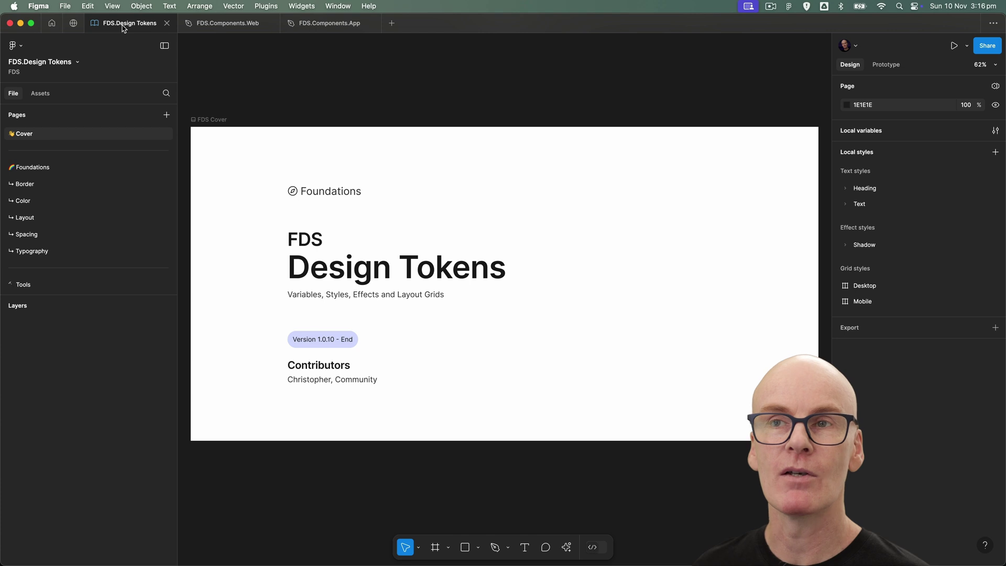
pyautogui.click(42, 93)
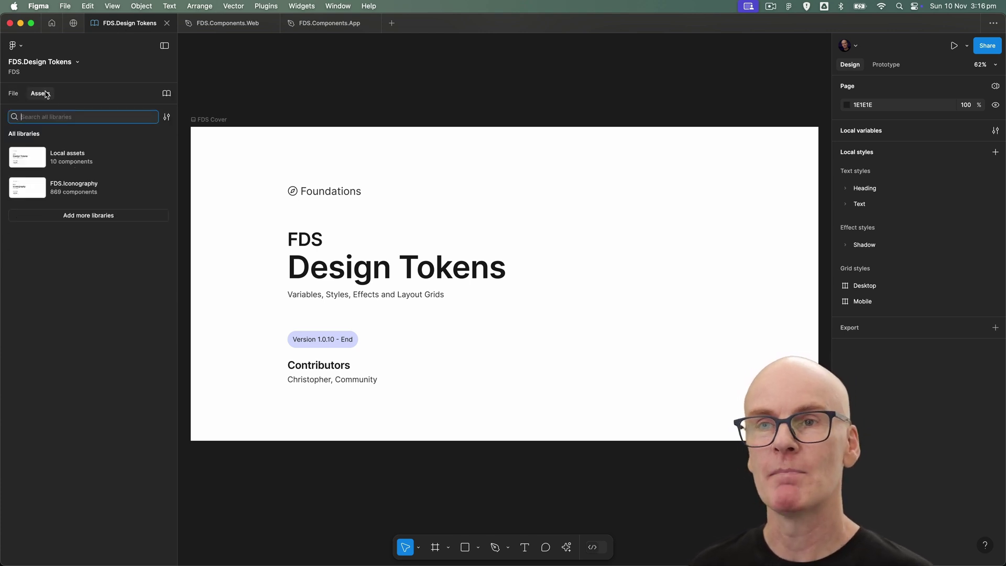
pyautogui.click(167, 94)
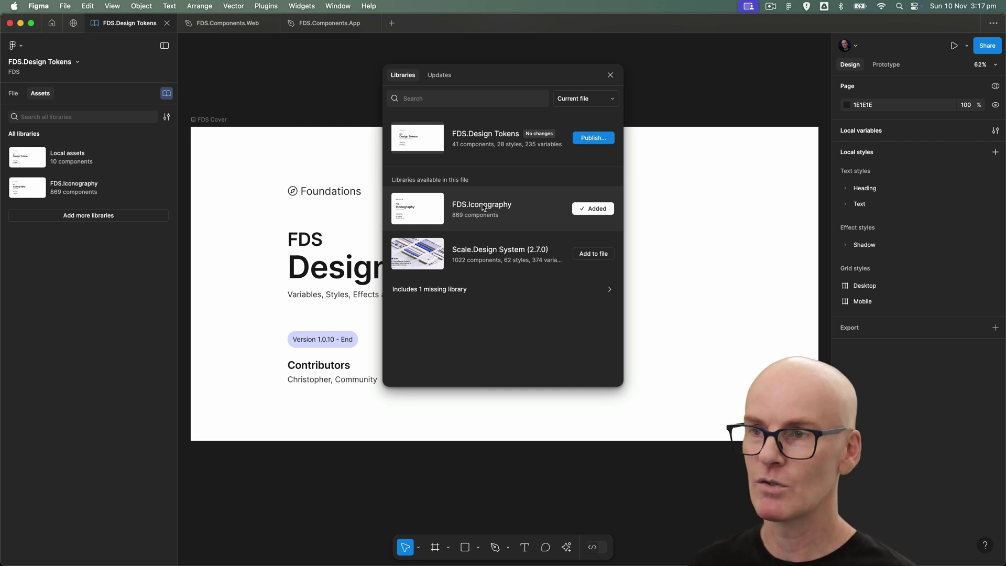
pyautogui.click(611, 75)
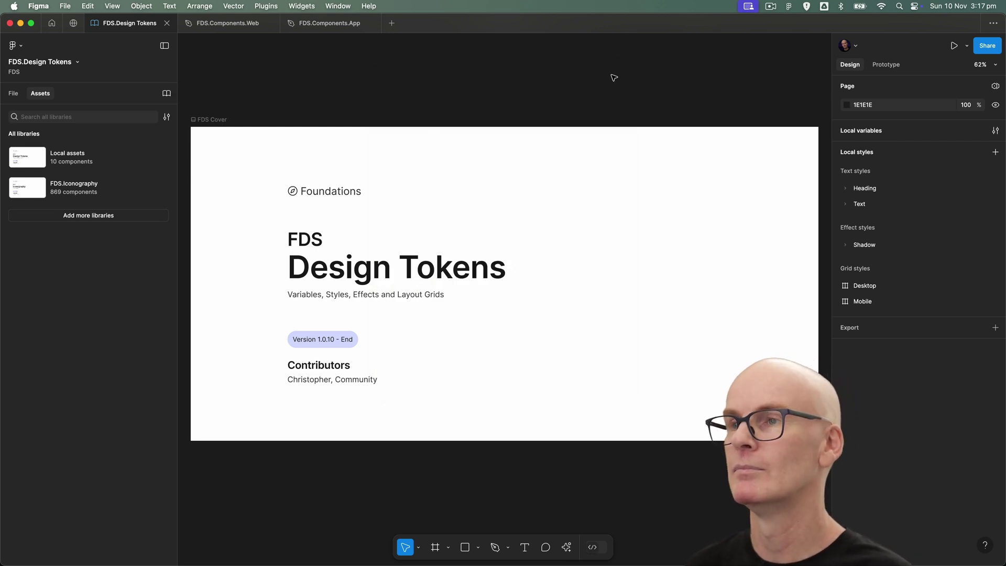
# Step: In FDS.Components.Web, check that FDS.Design Tokens and FDS.Iconography are enabled
pyautogui.click(233, 24)
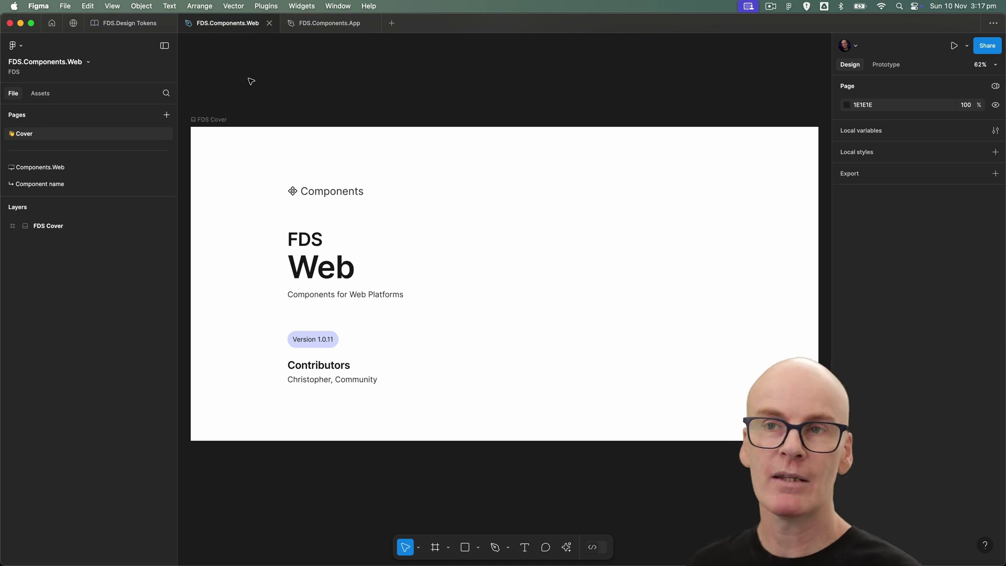
pyautogui.click(40, 94)
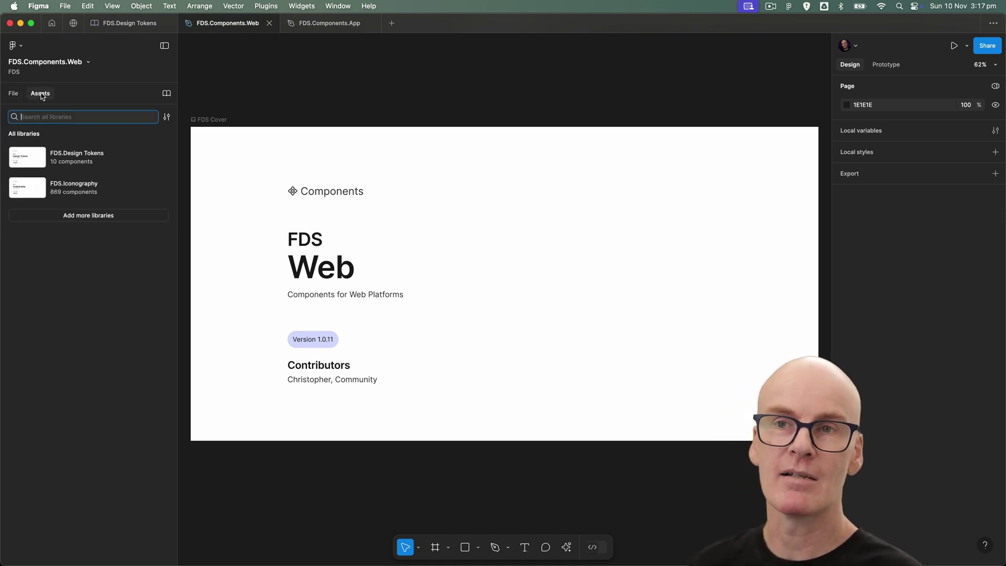
pyautogui.click(166, 95)
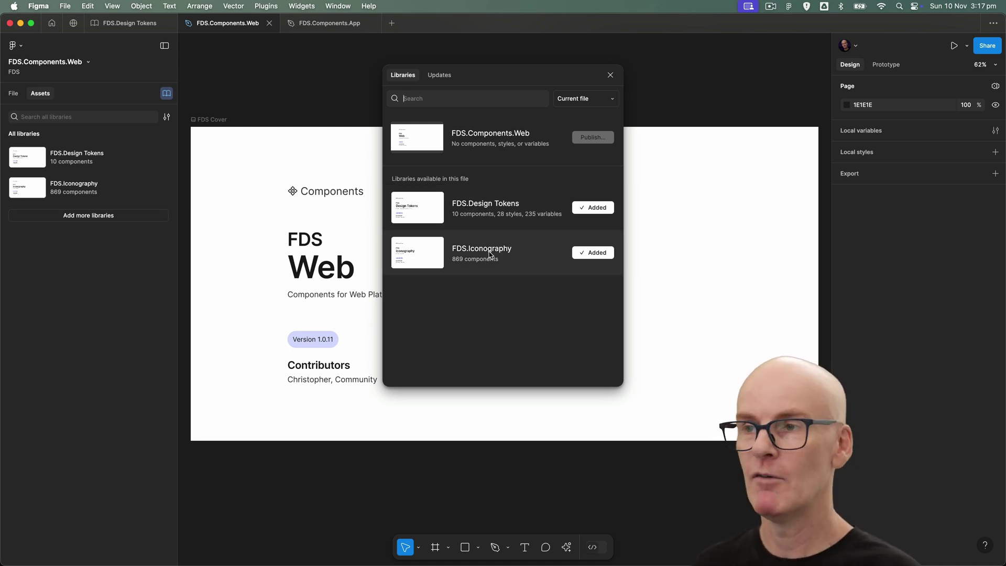
# Step: Rename the 'Component name' page to 'Spinner'
pyautogui.press('Escape')
pyautogui.click(8, 94)
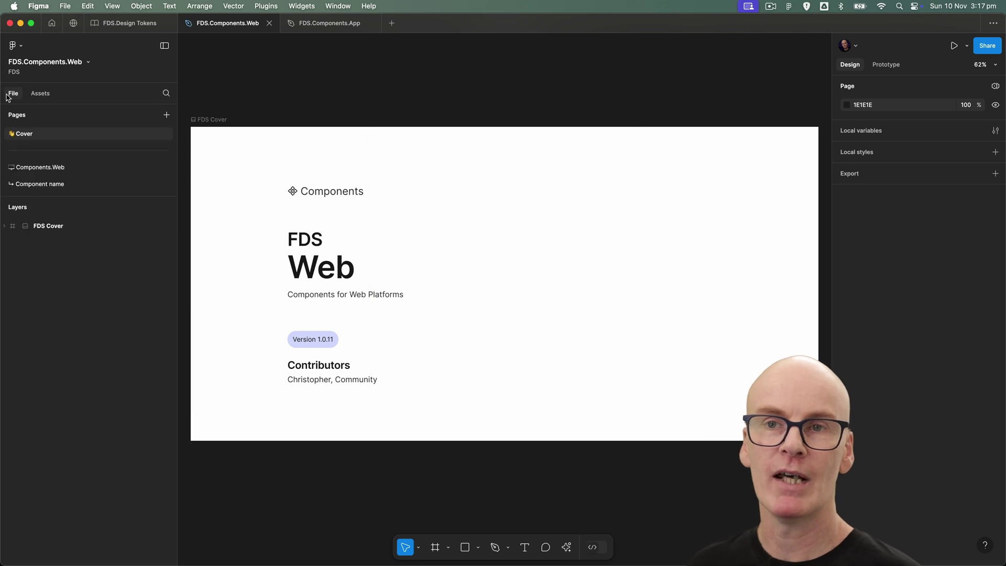
pyautogui.click(38, 184)
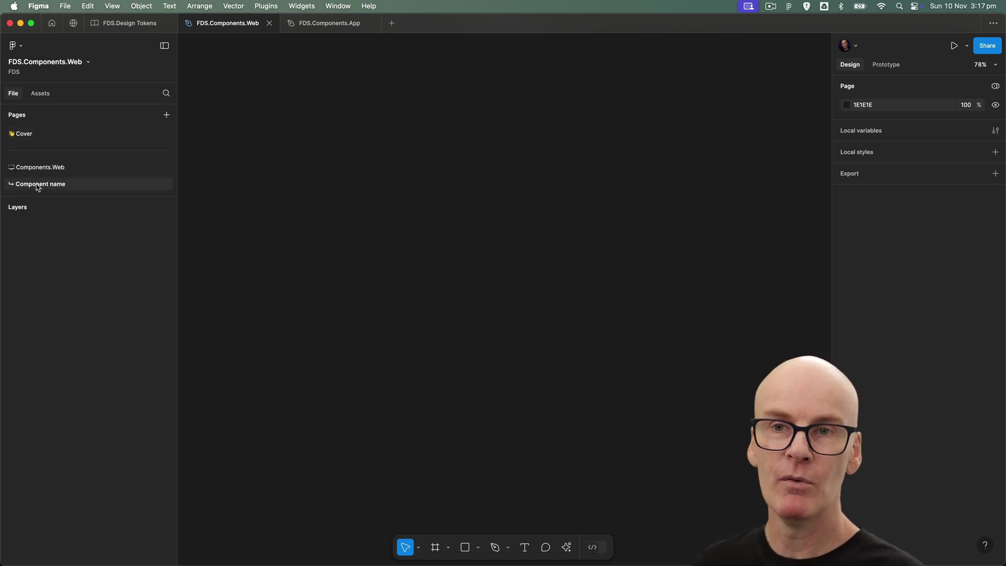
pyautogui.doubleClick(38, 187)
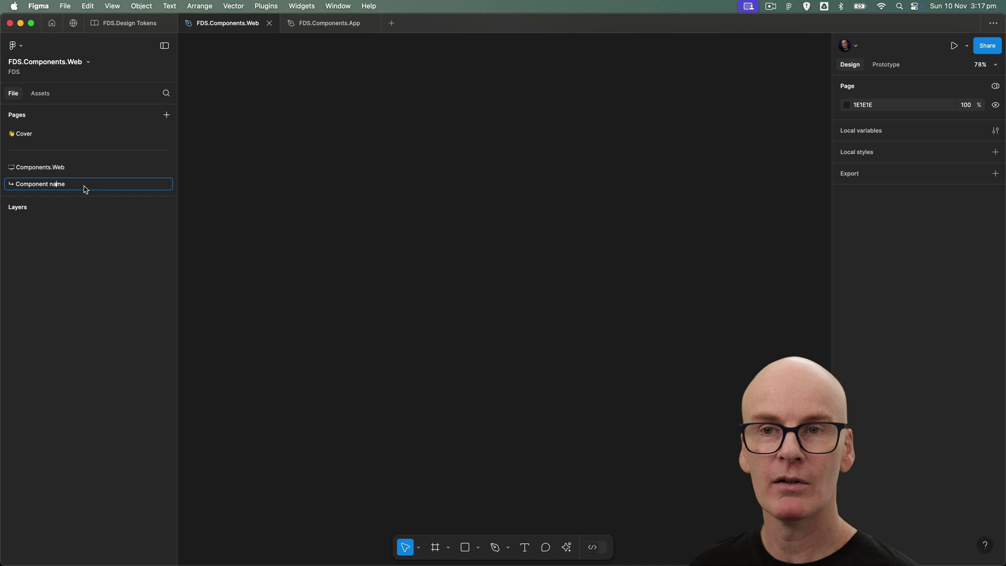
pyautogui.moveTo(86, 188); pyautogui.dragTo(17, 188)
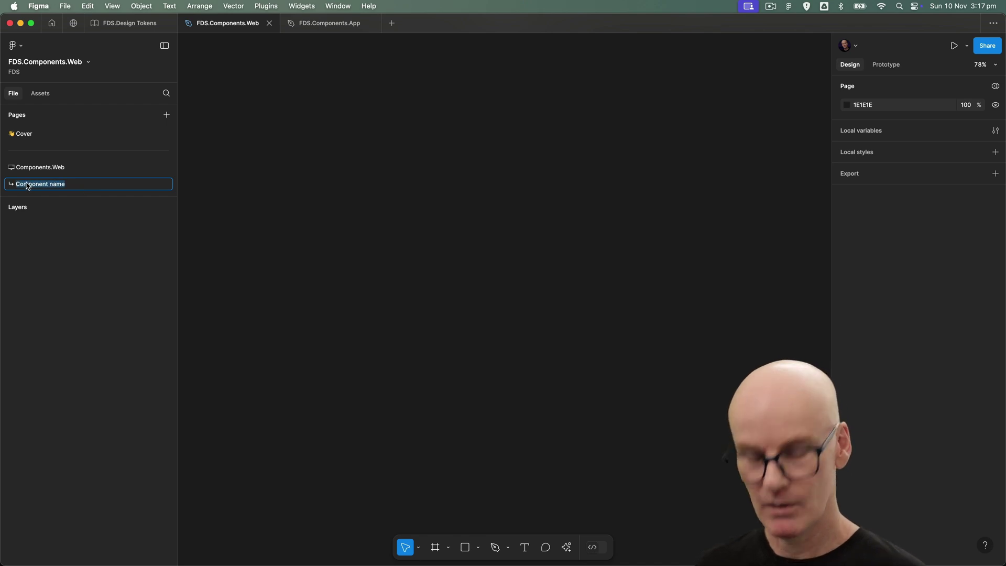
pyautogui.write('Spinner')
pyautogui.press('Return')
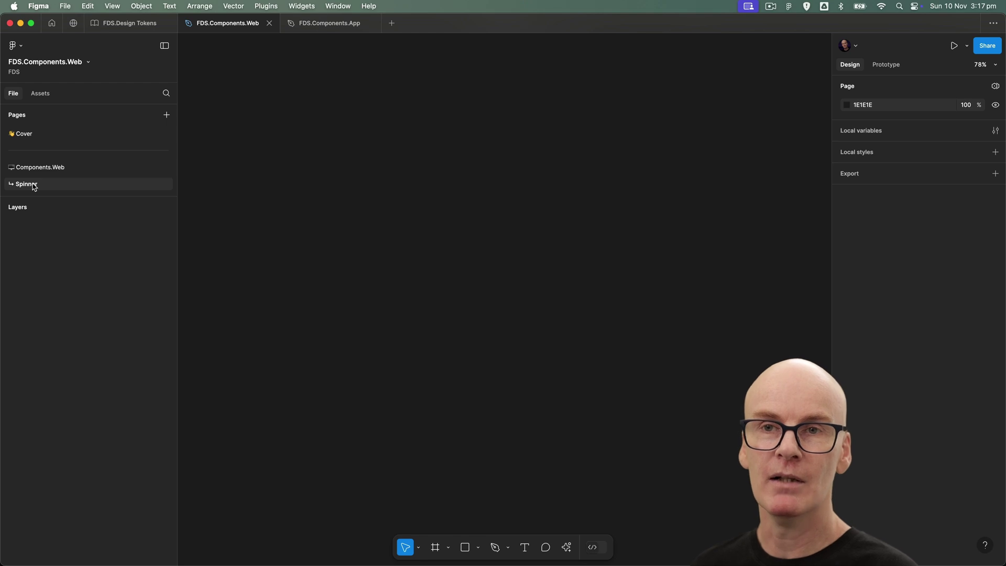
# Step: Browse the FDS.Design Tokens library down to its Tools > Tools components
pyautogui.click(40, 94)
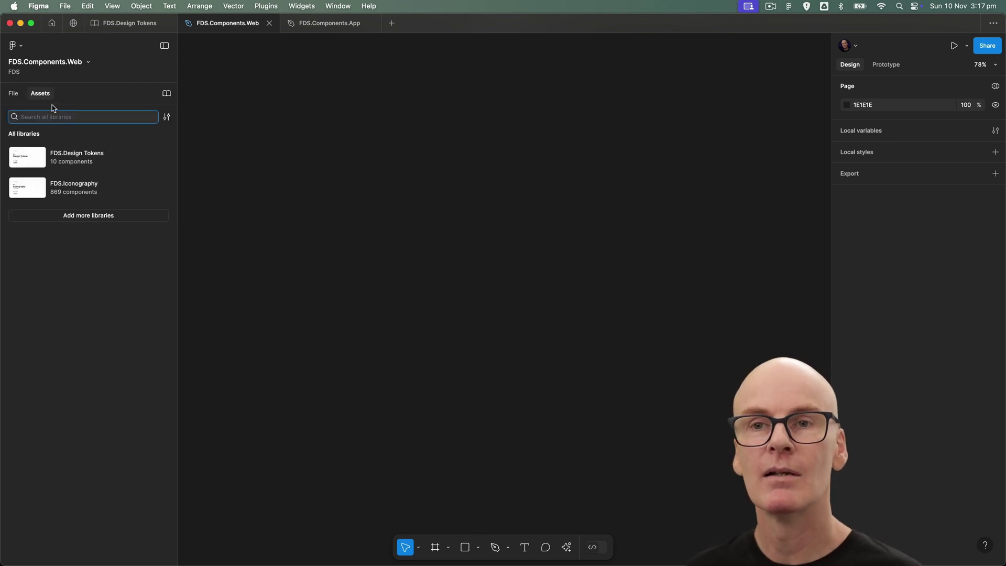
pyautogui.click(63, 159)
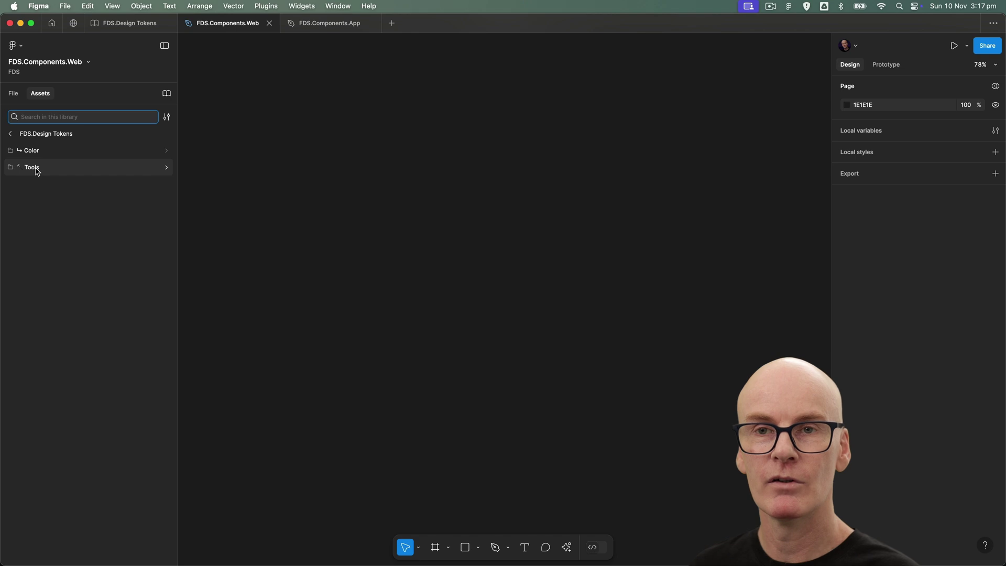
pyautogui.click(36, 171)
pyautogui.click(63, 151)
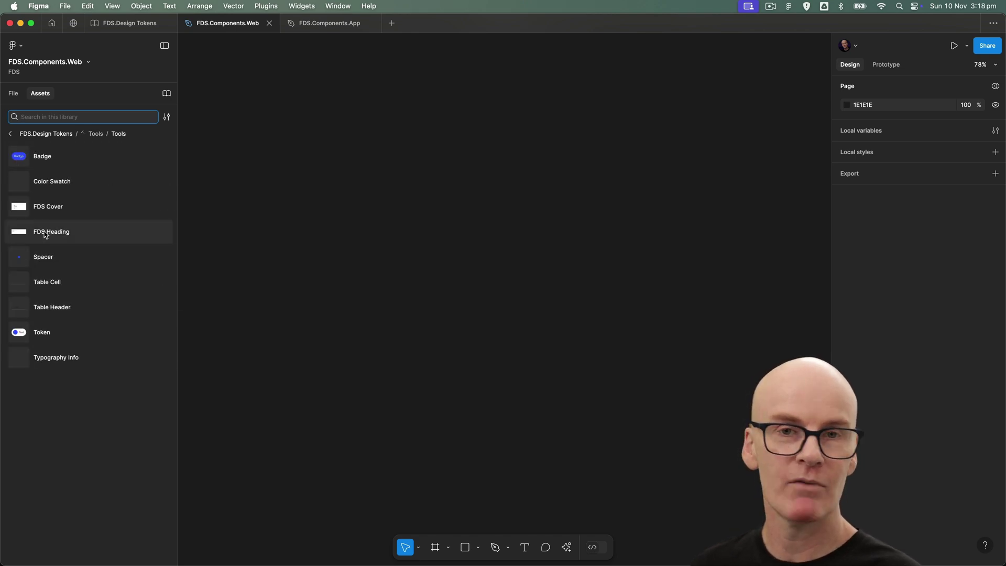
# Step: Place an FDS Heading instance on the Spinner page at X 0, Y 0
pyautogui.moveTo(45, 235); pyautogui.dragTo(467, 204)
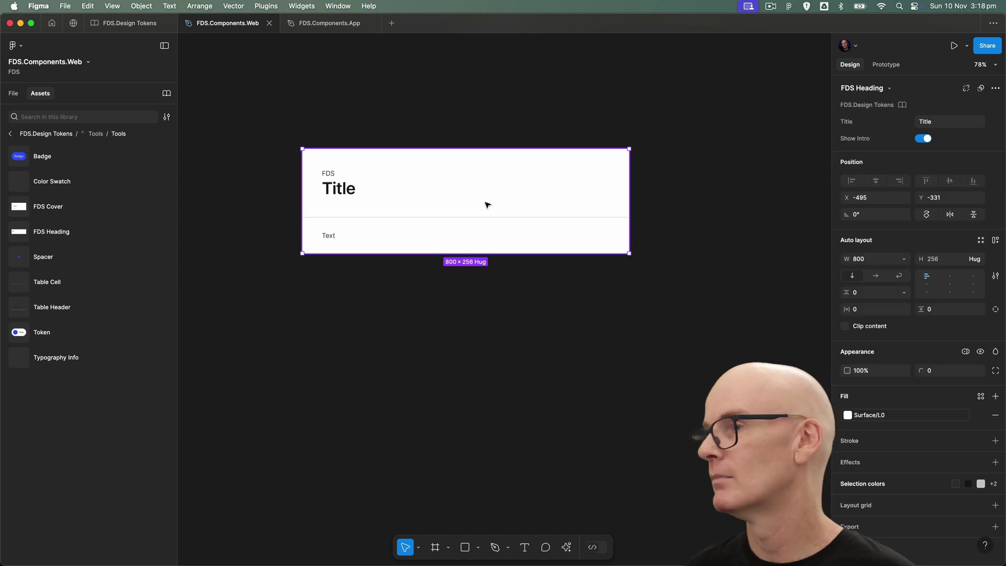
pyautogui.click(880, 199)
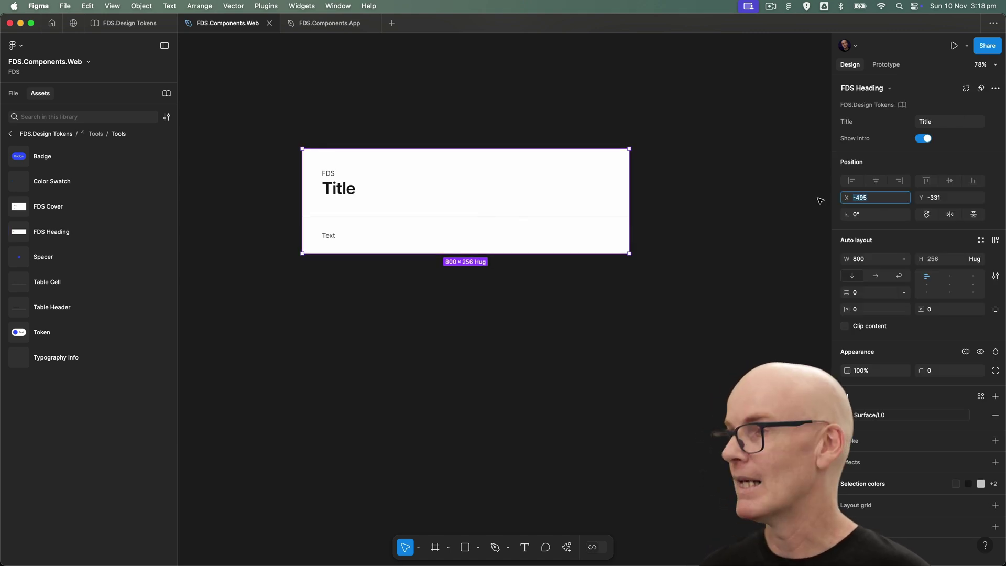
pyautogui.write('0')
pyautogui.press('Tab')
pyautogui.write('0')
pyautogui.press('Tab')
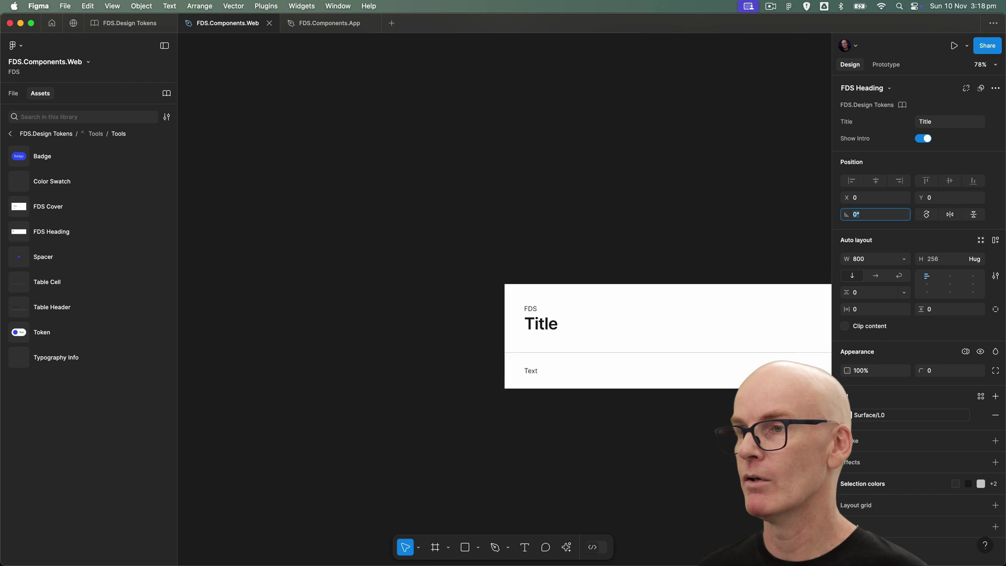
pyautogui.click(461, 122)
# Step: Change the heading's Title text to 'Spinner'
pyautogui.hscroll(5, 478, 110)
pyautogui.scroll(-2, 479, 110)
pyautogui.hscroll(-1, 551, 115)
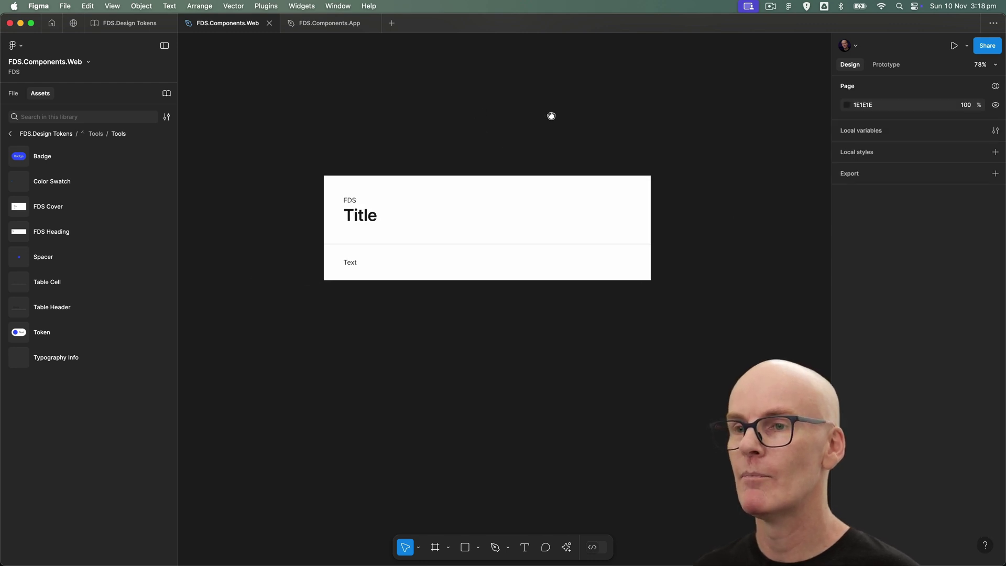
pyautogui.click(369, 227)
pyautogui.doubleClick(369, 226)
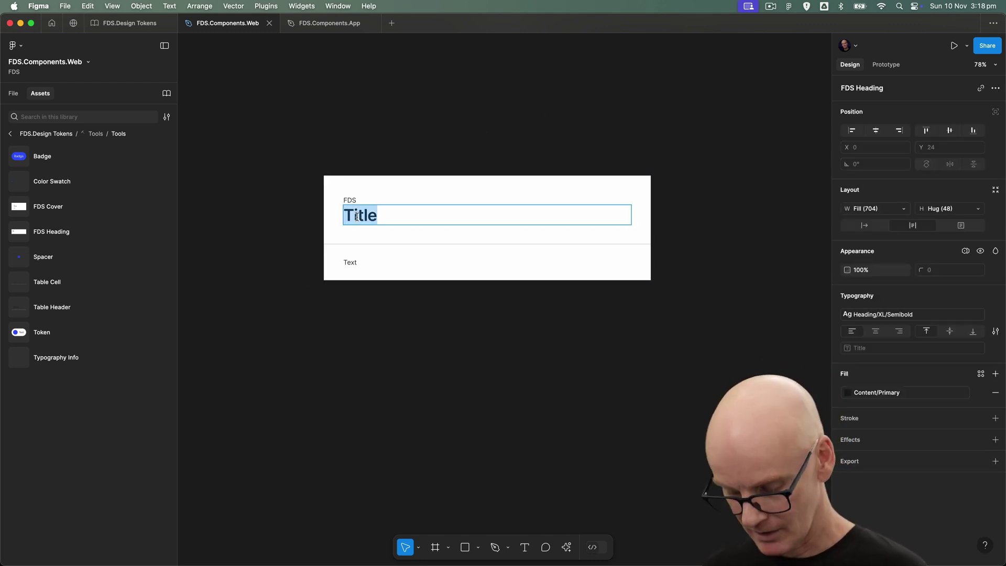
pyautogui.write('Spinner')
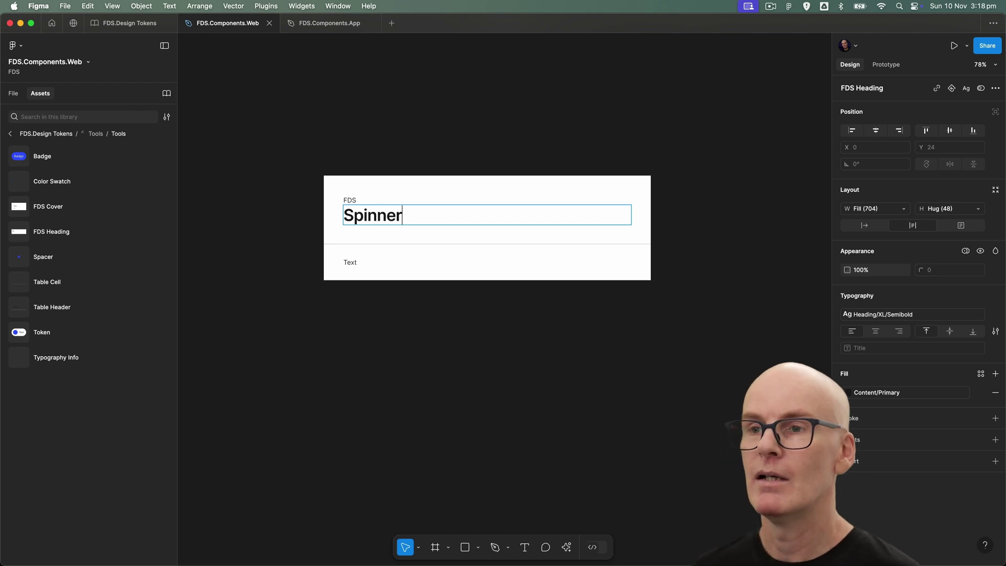
pyautogui.press('Escape')
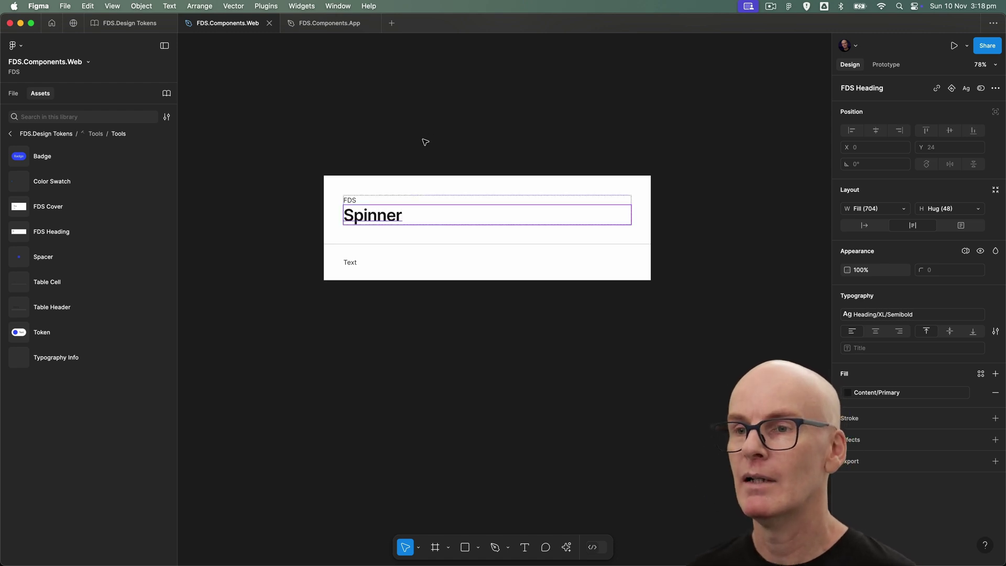
pyautogui.click(425, 140)
pyautogui.click(388, 189)
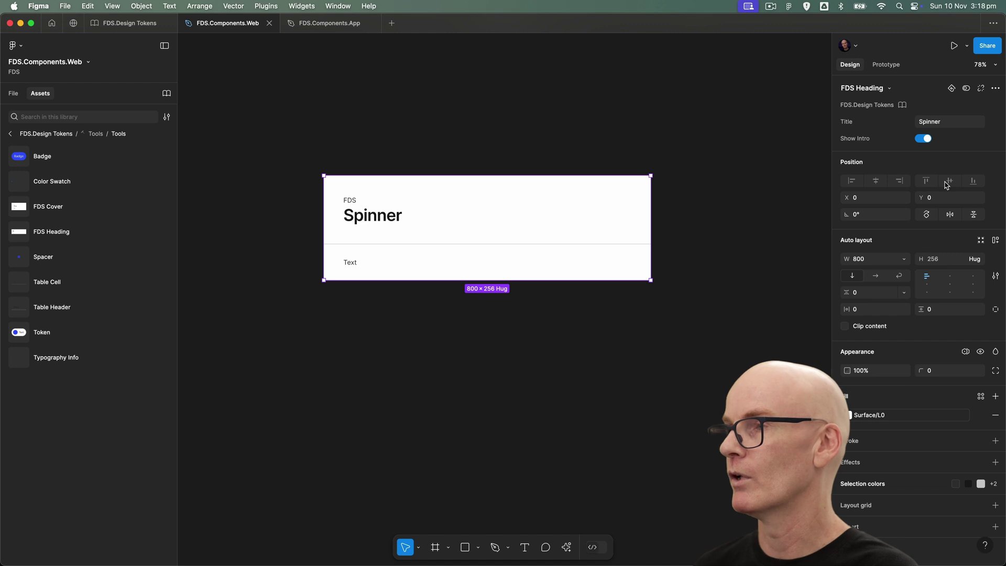
pyautogui.click(480, 128)
pyautogui.click(447, 215)
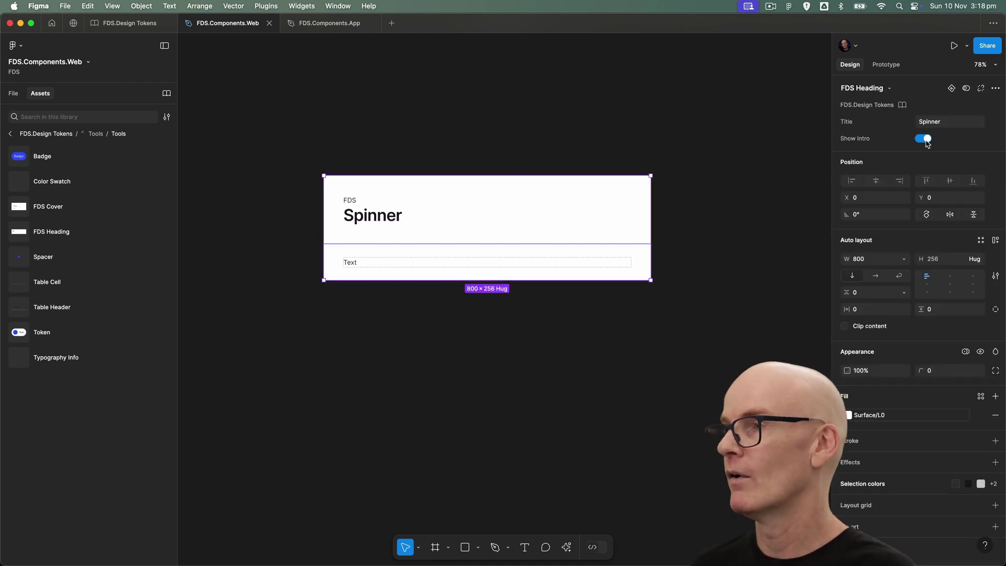
pyautogui.click(388, 107)
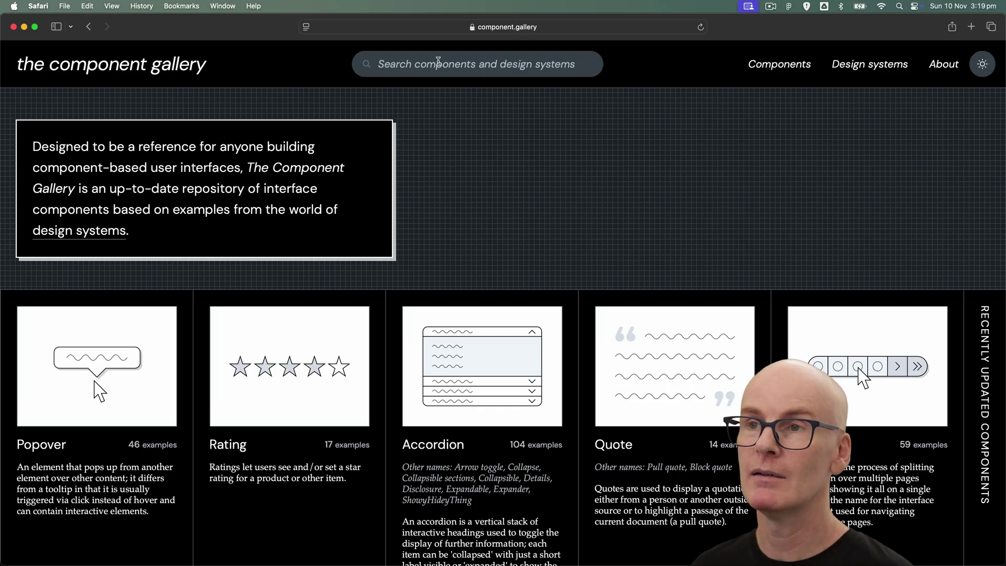
# Step: Search The Component Gallery for 'spinner' and copy its description sentence
pyautogui.click(437, 62)
pyautogui.write('spinner')
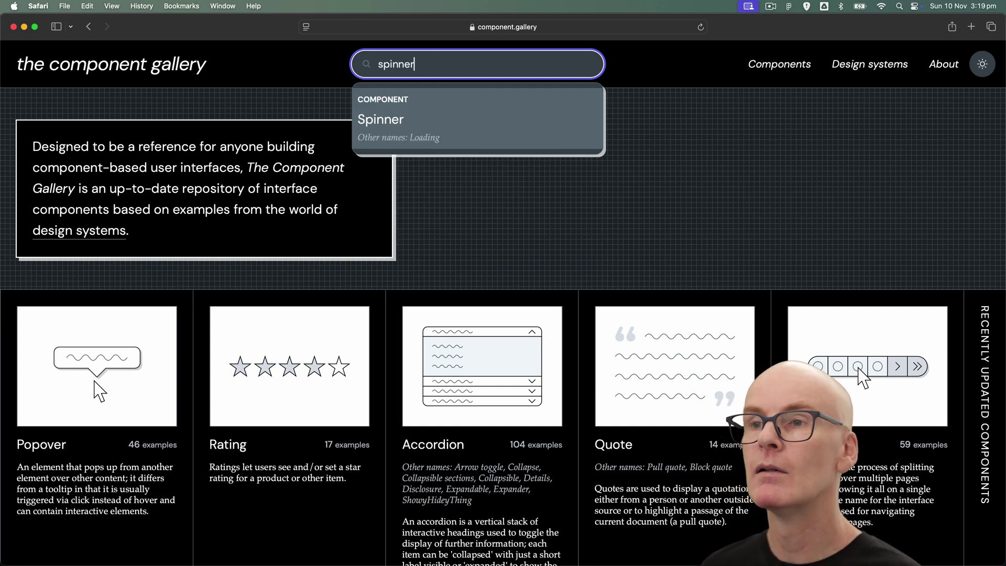
pyautogui.press('Return')
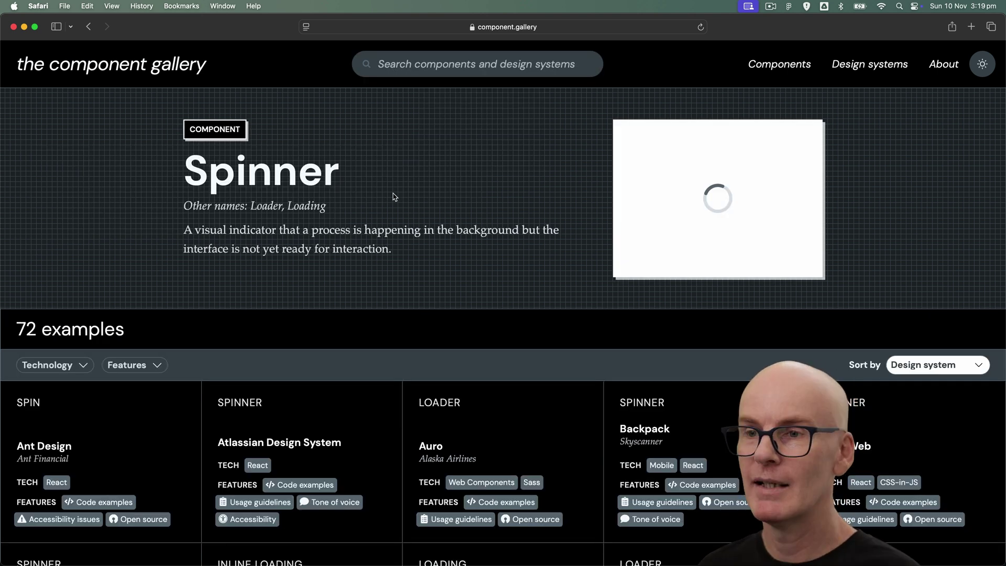
pyautogui.moveTo(394, 250); pyautogui.dragTo(179, 231)
pyautogui.press('super+c')
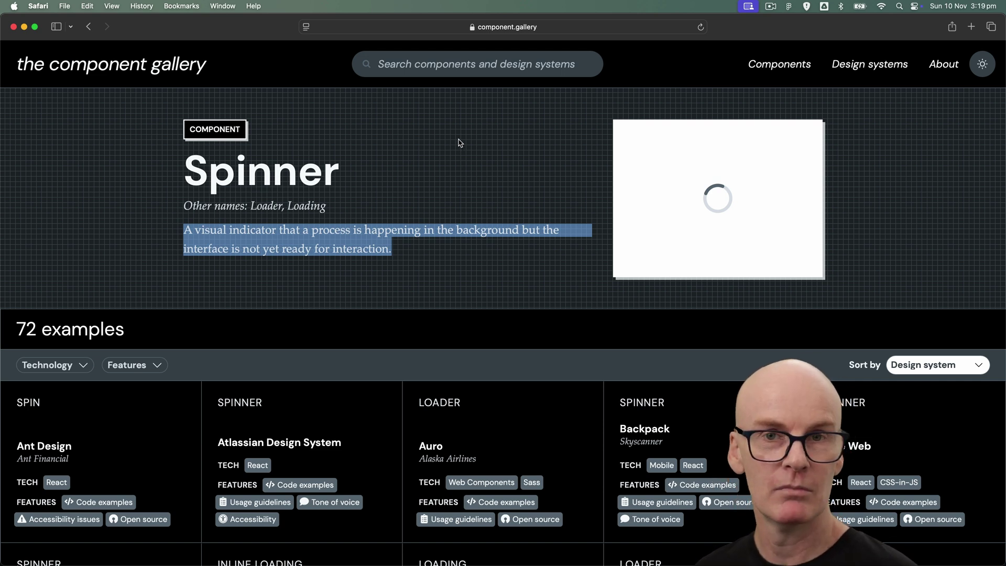
pyautogui.press('super+Tab')
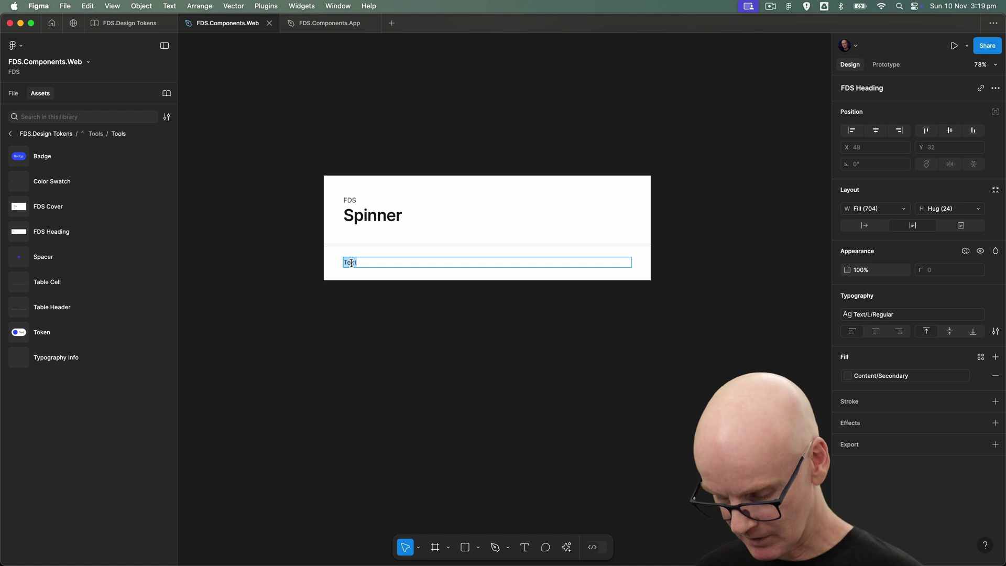
# Step: Paste the copied spinner description into the heading's Text line
pyautogui.press('super+v')
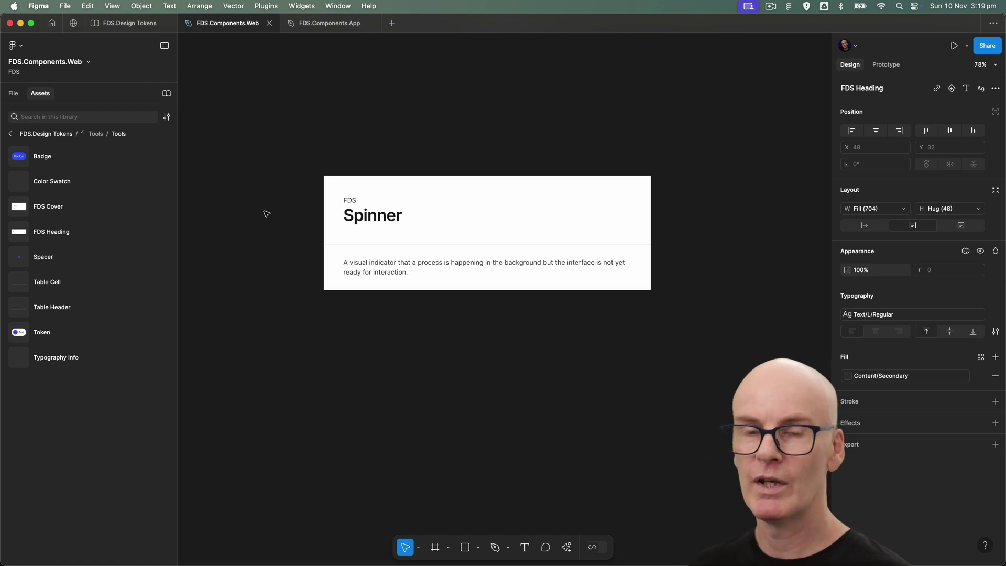
pyautogui.press('Escape')
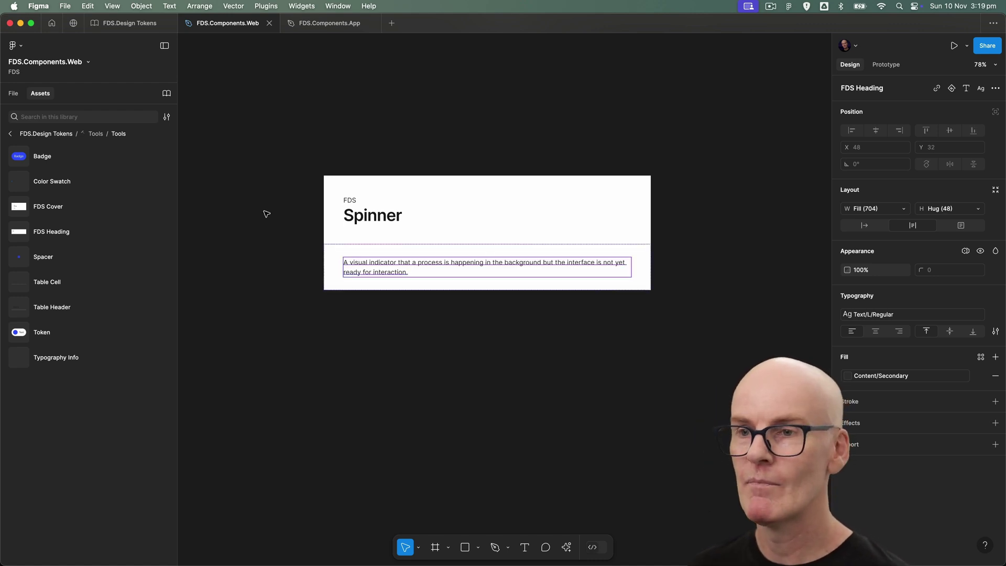
pyautogui.click(262, 255)
# Step: Stretch the FDS Heading frame and set its height to 1024
pyautogui.click(440, 283)
pyautogui.moveTo(512, 285); pyautogui.dragTo(484, 520)
pyautogui.scroll(-5, 722, 212)
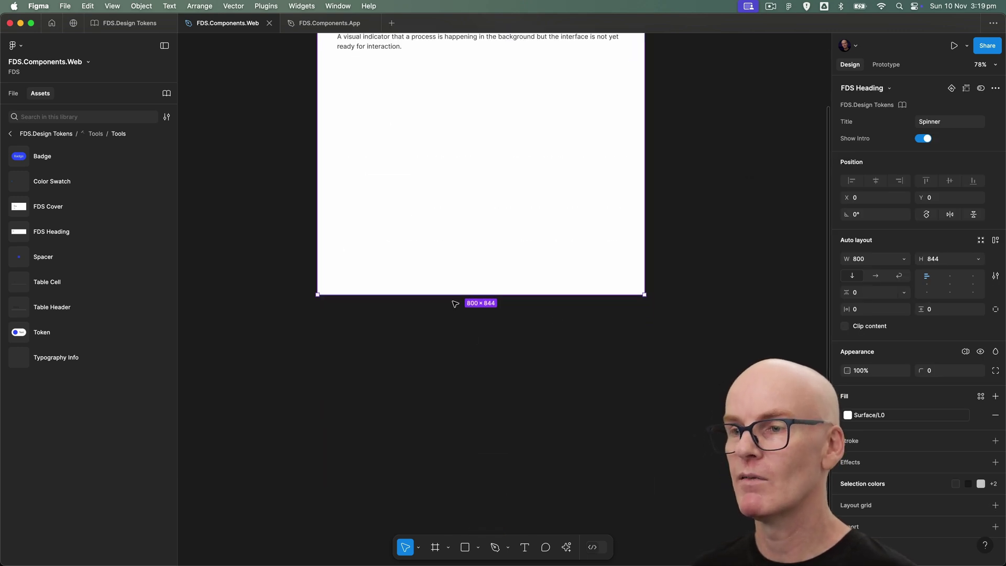
pyautogui.moveTo(449, 294); pyautogui.dragTo(445, 427)
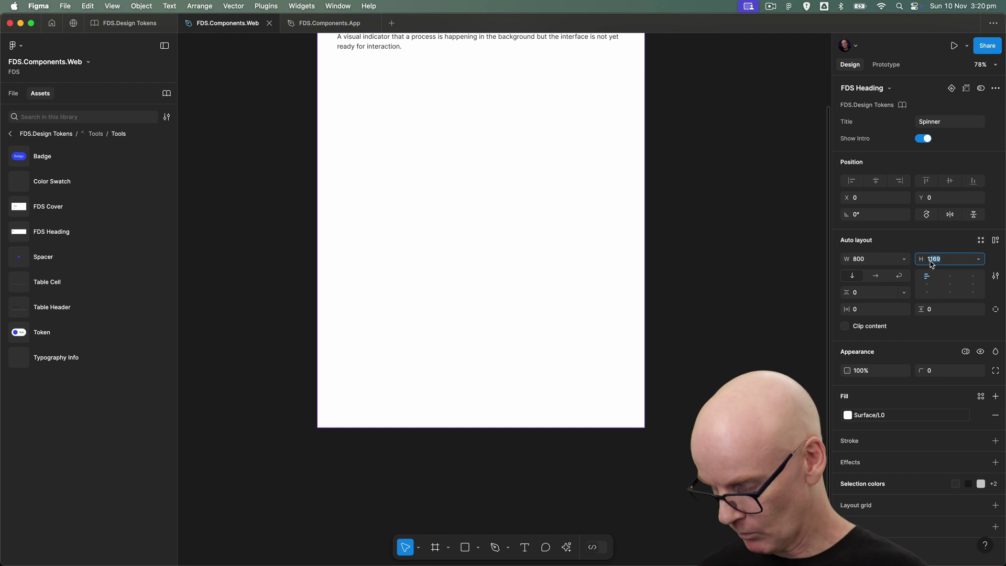
pyautogui.write('1024')
pyautogui.press('Return')
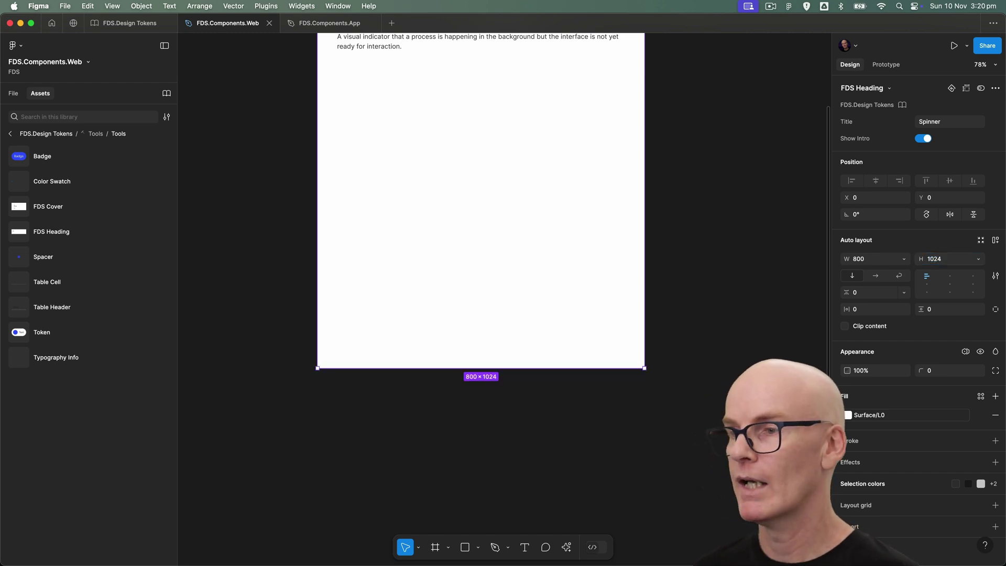
pyautogui.click(714, 299)
pyautogui.hotkey('shift', '0')
# Step: Draw a new frame below the intro text and size it 48 × 48
pyautogui.click(13, 94)
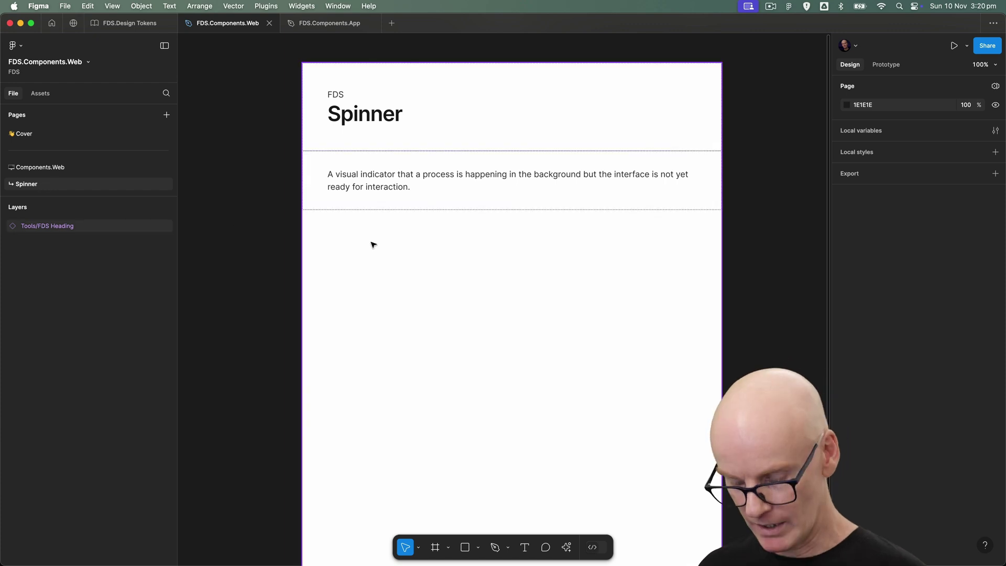
pyautogui.press('f')
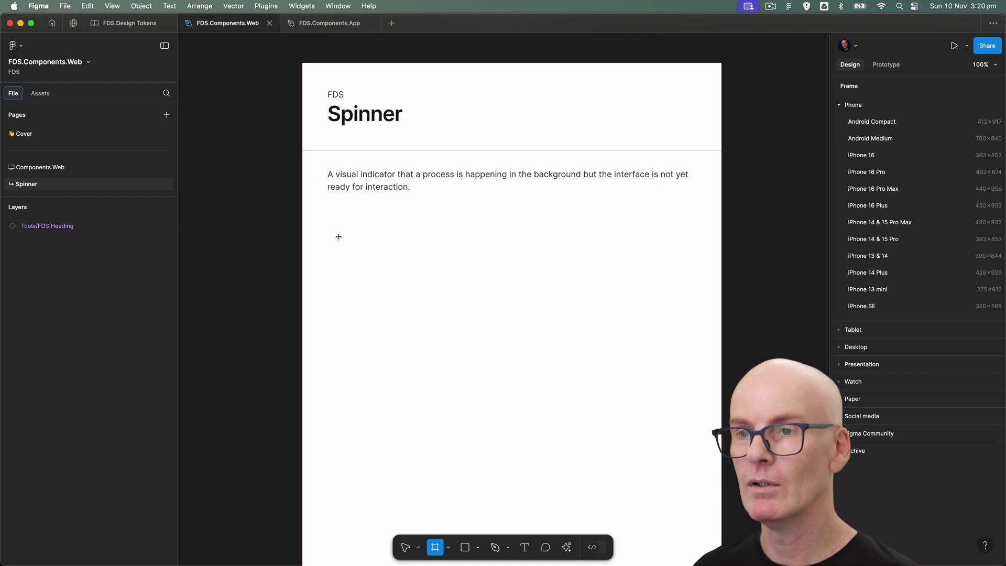
pyautogui.moveTo(339, 237); pyautogui.dragTo(416, 306)
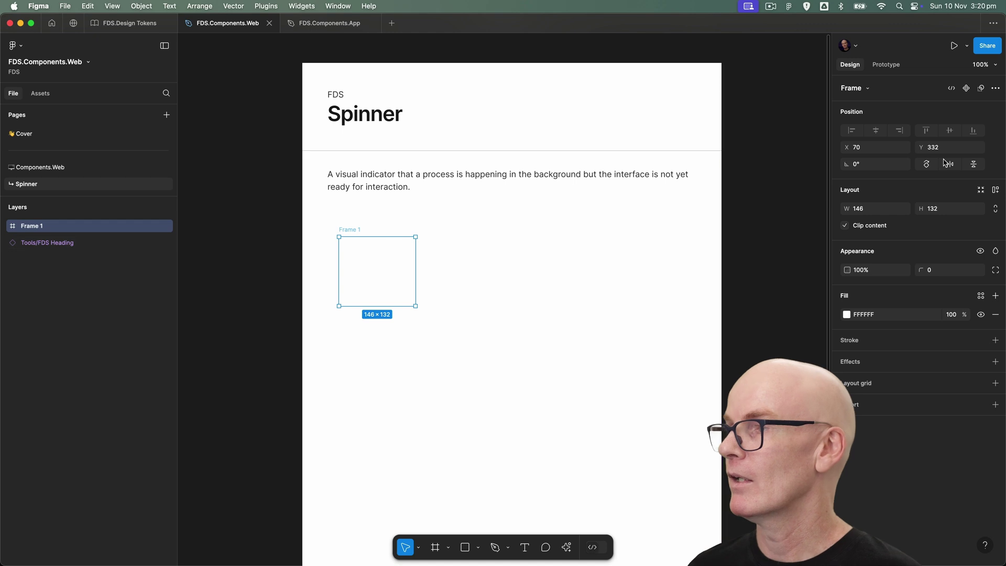
pyautogui.click(885, 212)
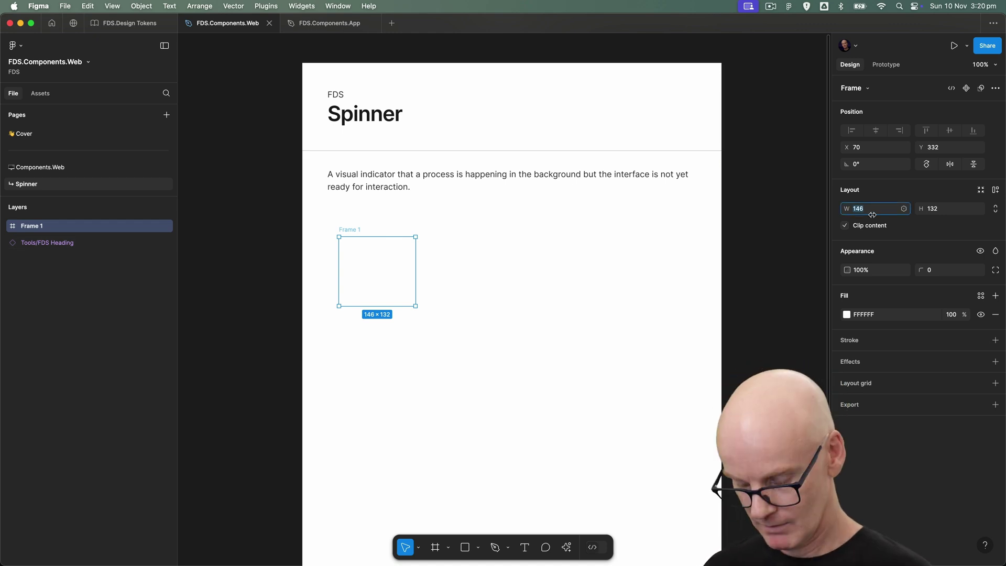
pyautogui.write('48')
pyautogui.press('Tab')
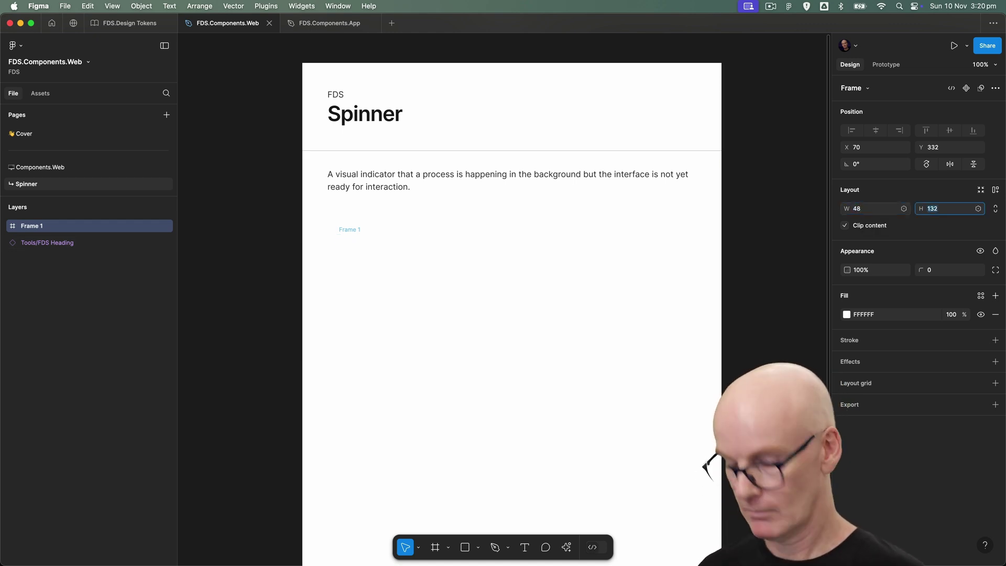
pyautogui.write('48')
pyautogui.press('Return')
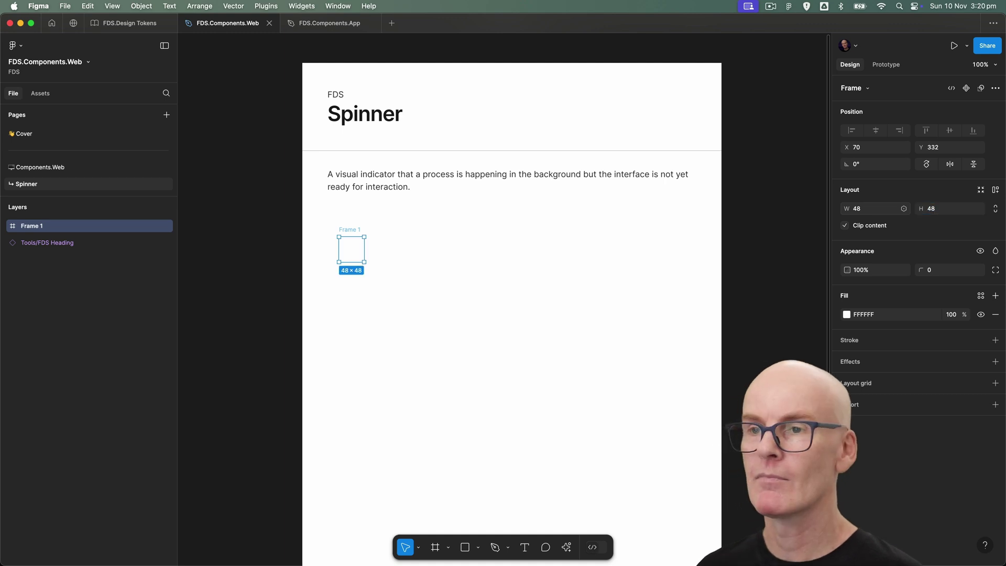
# Step: Move the 48 × 48 frame to X 48, 48 px from the page's left edge
pyautogui.moveTo(346, 230); pyautogui.dragTo(313, 232)
pyautogui.press('Right')
pyautogui.press('Right')
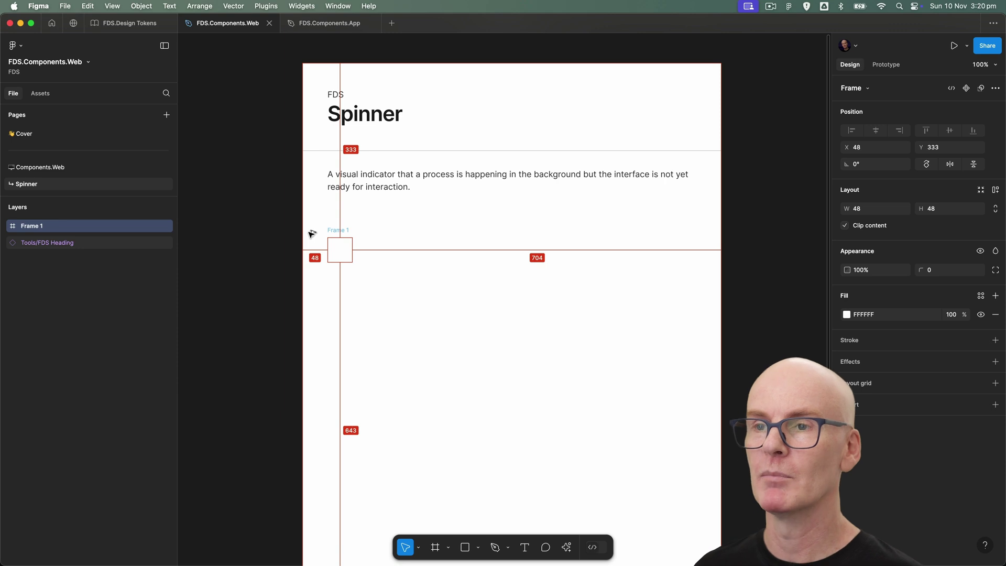
pyautogui.keyDown('super'); pyautogui.click(344, 207); pyautogui.keyUp('super')
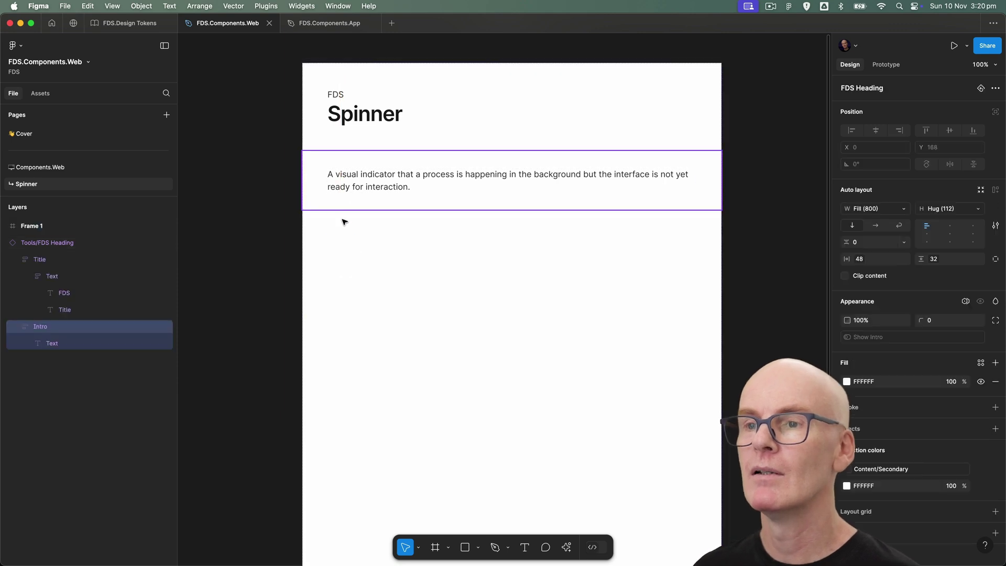
pyautogui.click(344, 242)
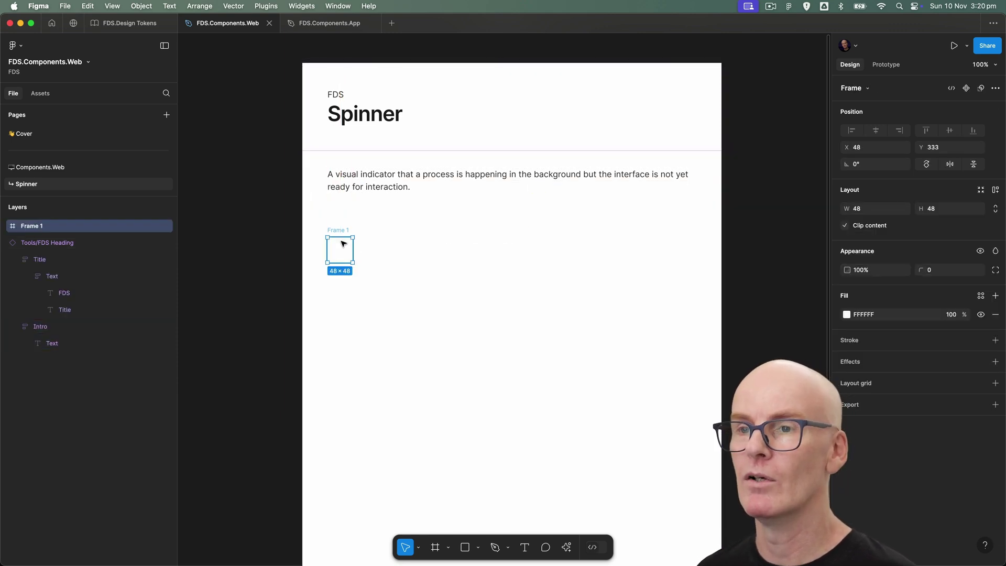
# Step: Nudge the frame up to Y 328, name it 'Spinner' and make it a component
pyautogui.press('Up')
pyautogui.press('Up')
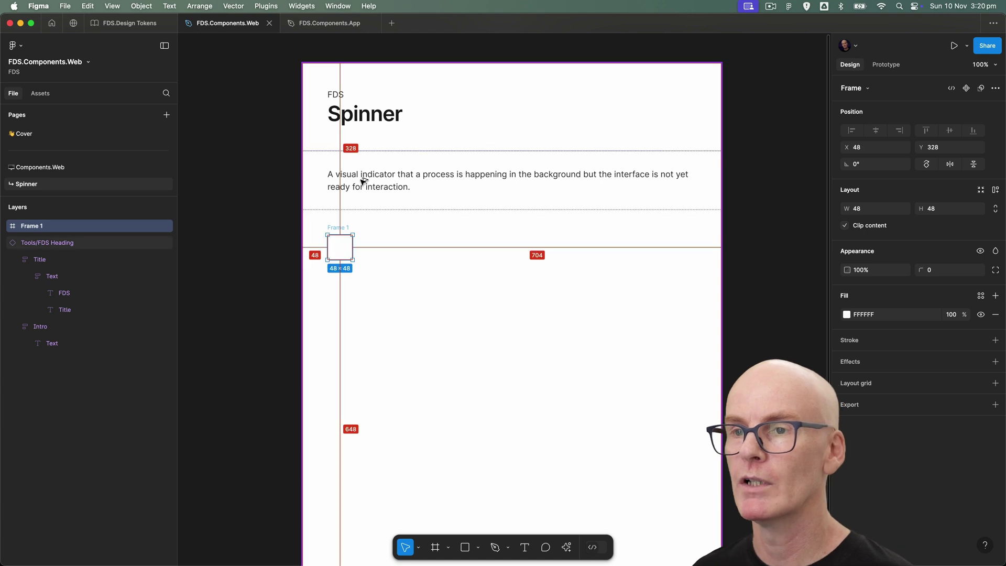
pyautogui.doubleClick(42, 226)
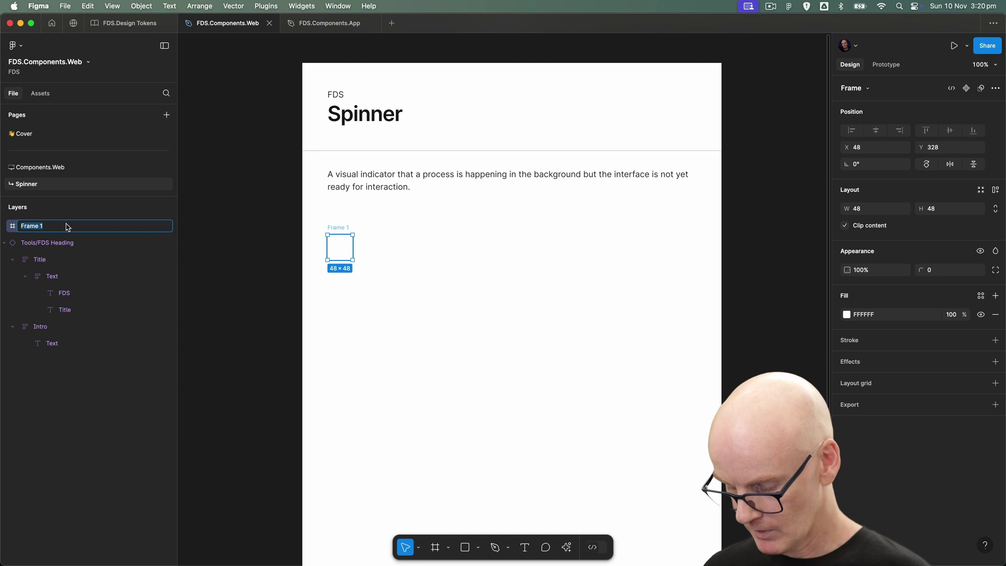
pyautogui.write('Spinner')
pyautogui.press('Return')
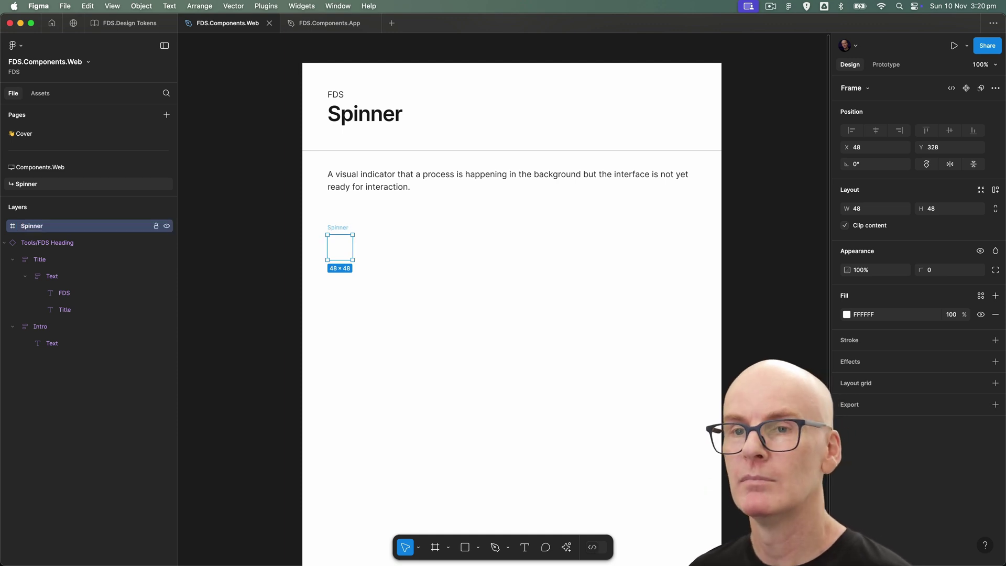
pyautogui.click(967, 88)
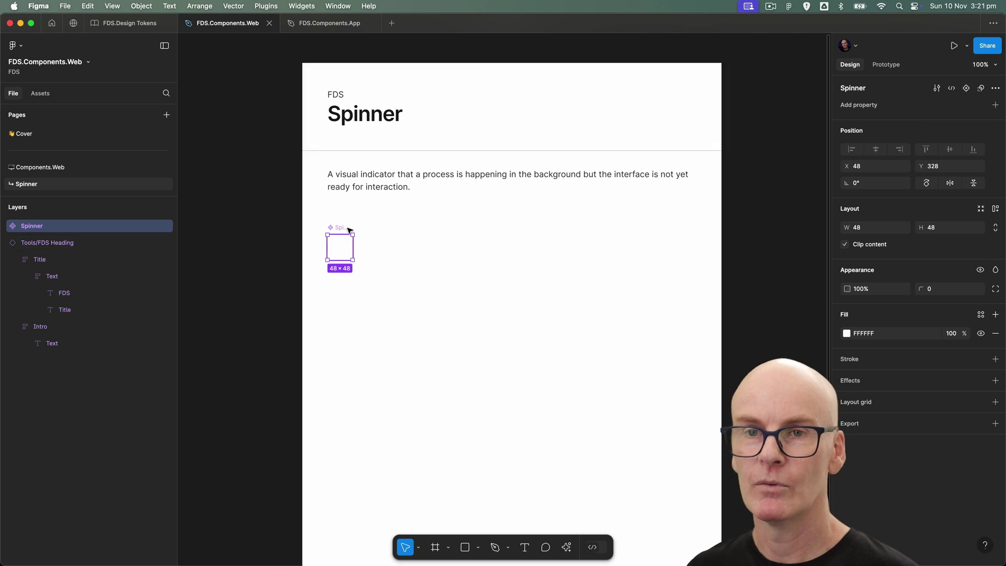
pyautogui.hotkey('shift', '2')
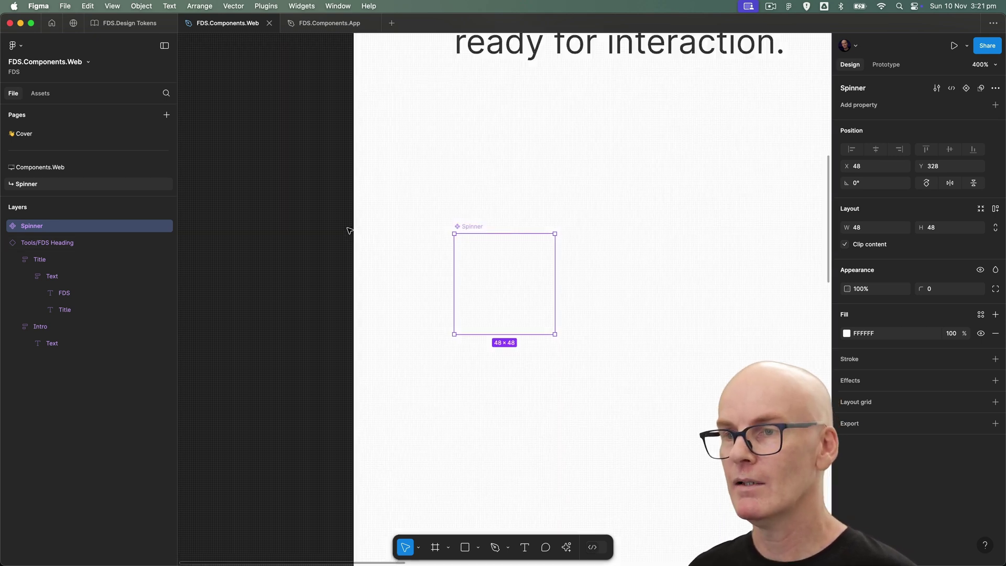
pyautogui.press('o')
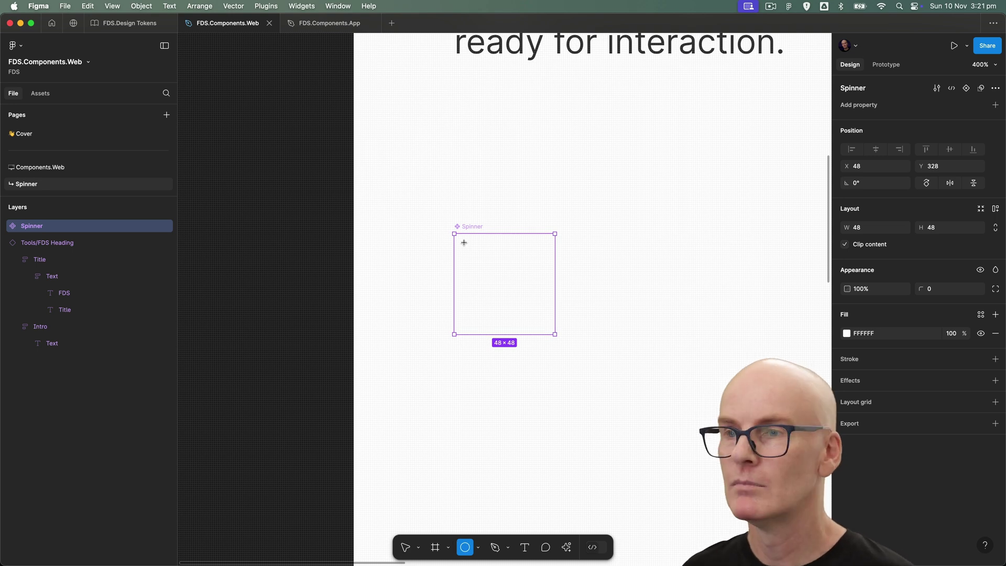
# Step: Draw a 44 × 44 ellipse inside Spinner, centred 2 px from each edge
pyautogui.moveTo(464, 242); pyautogui.dragTo(540, 324)
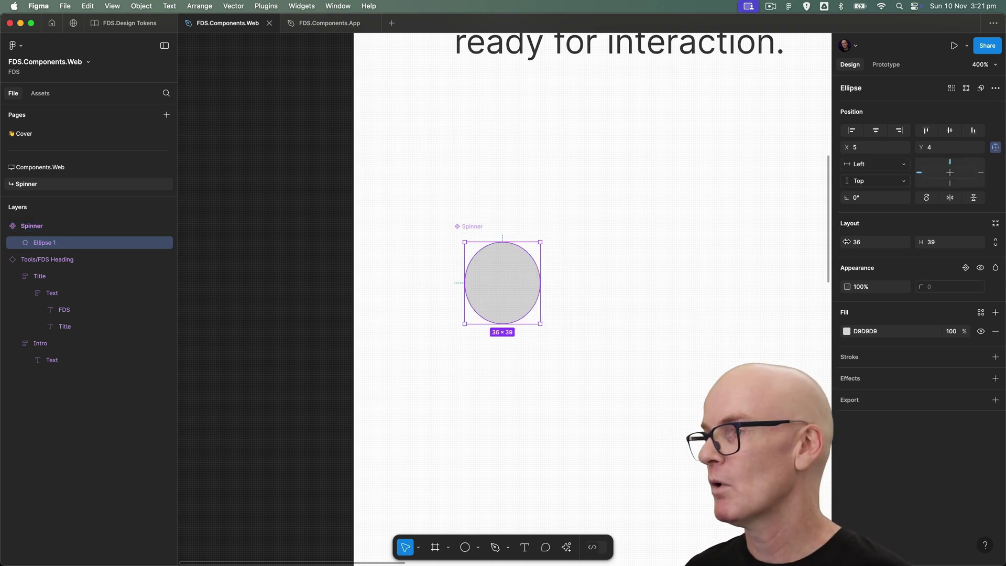
pyautogui.click(874, 242)
pyautogui.write('44')
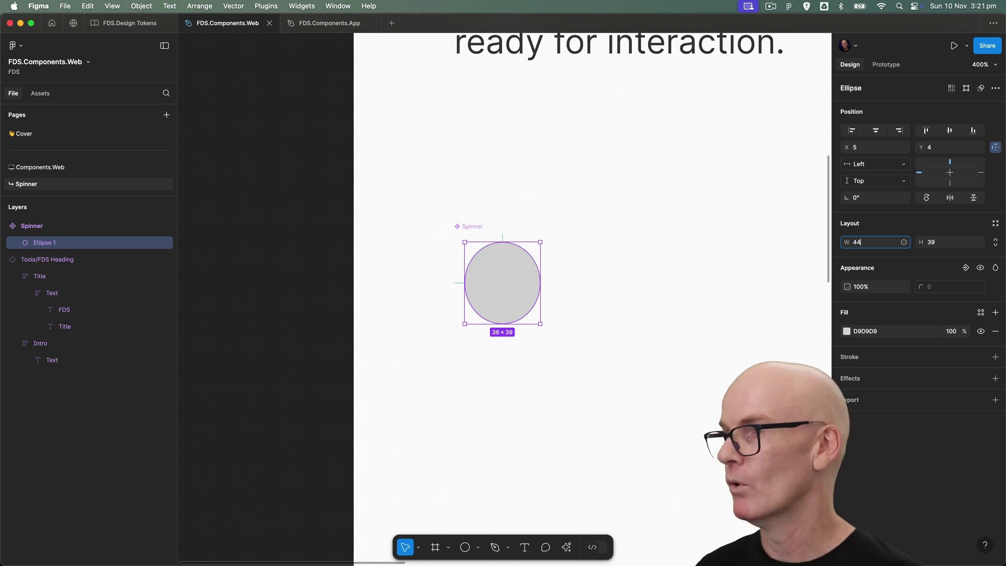
pyautogui.press('Tab')
pyautogui.write('44')
pyautogui.press('Return')
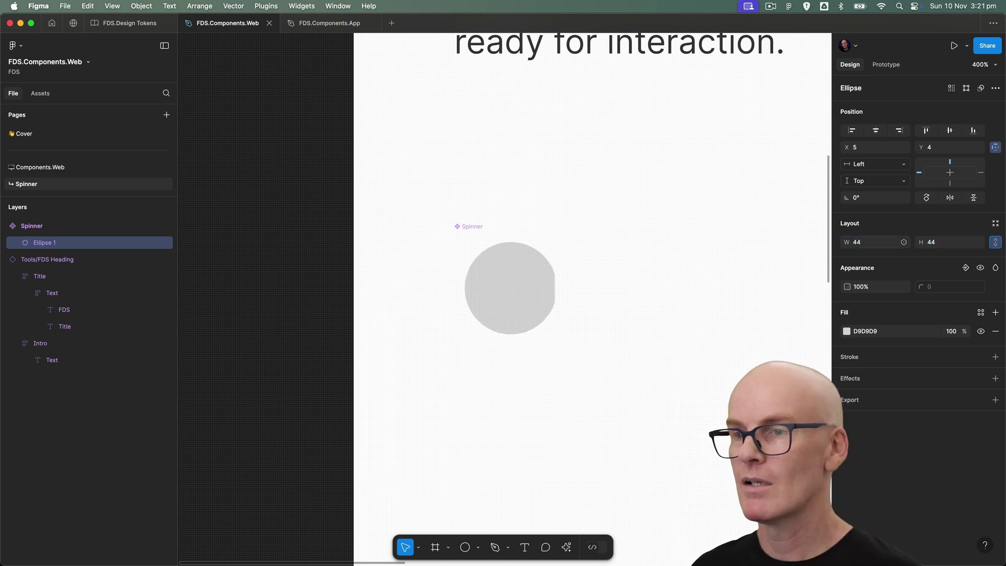
pyautogui.click(504, 288)
pyautogui.click(503, 289)
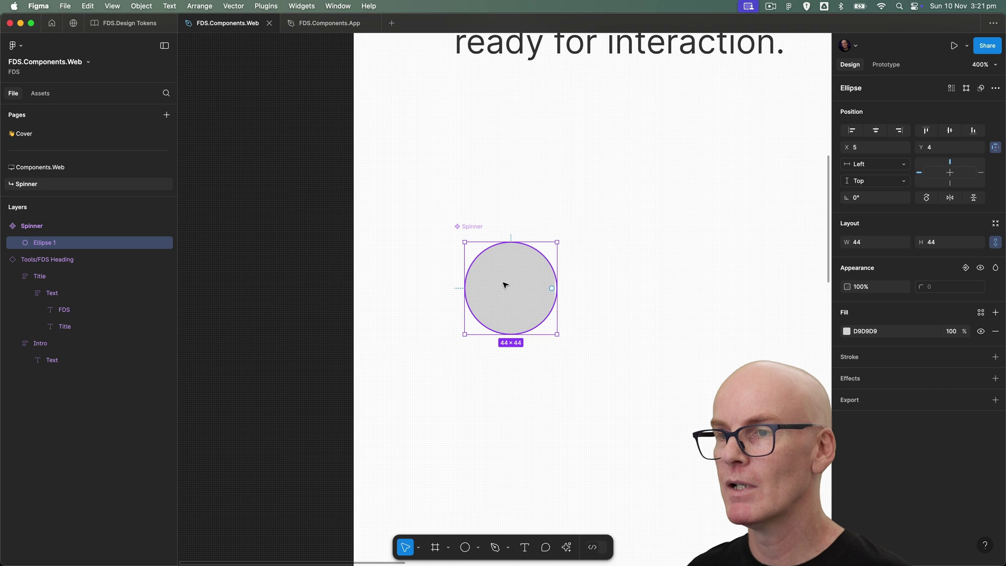
pyautogui.moveTo(503, 288); pyautogui.dragTo(499, 281)
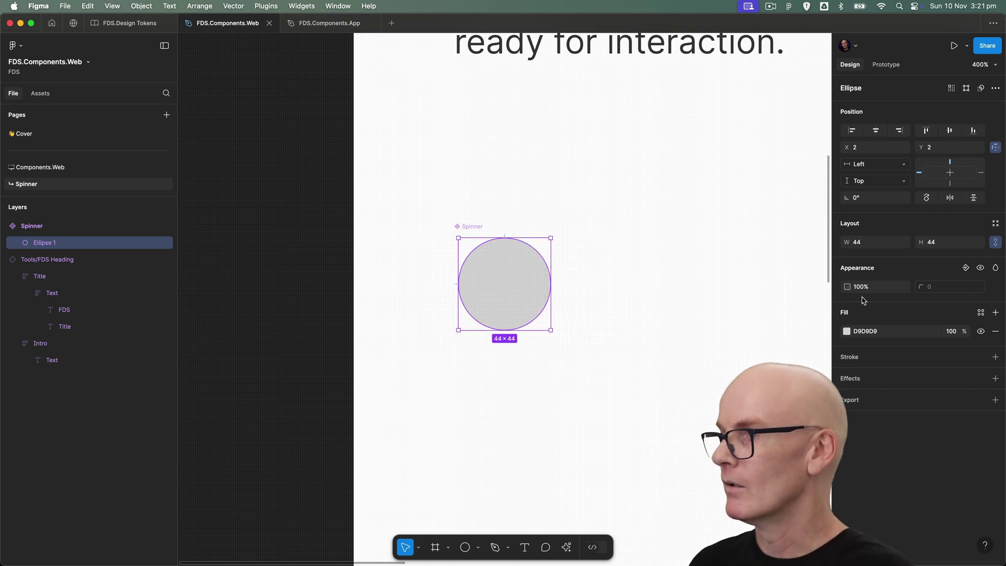
# Step: Remove the circle's fill and give it a 4 px centred Border/Brand stroke
pyautogui.click(997, 332)
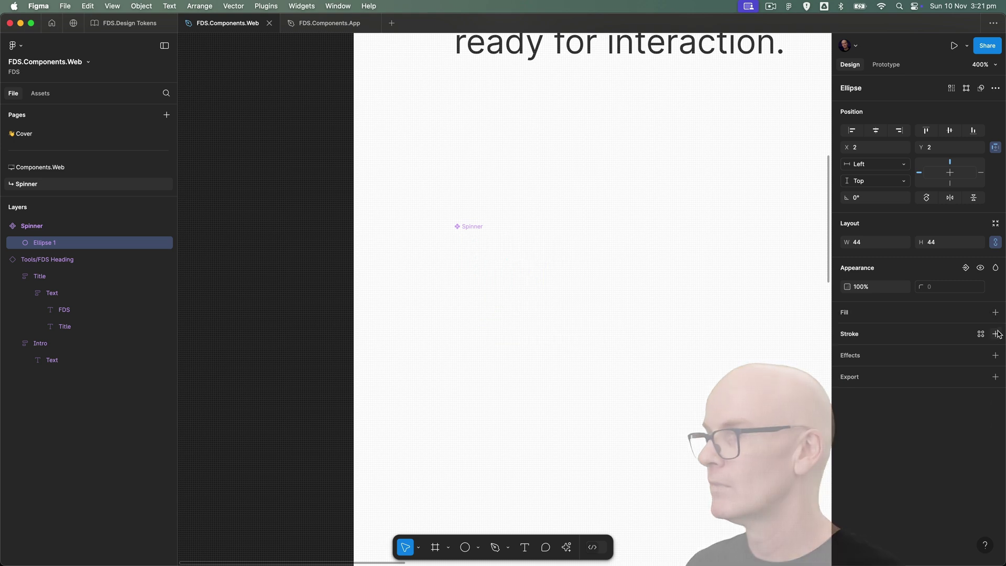
pyautogui.click(981, 335)
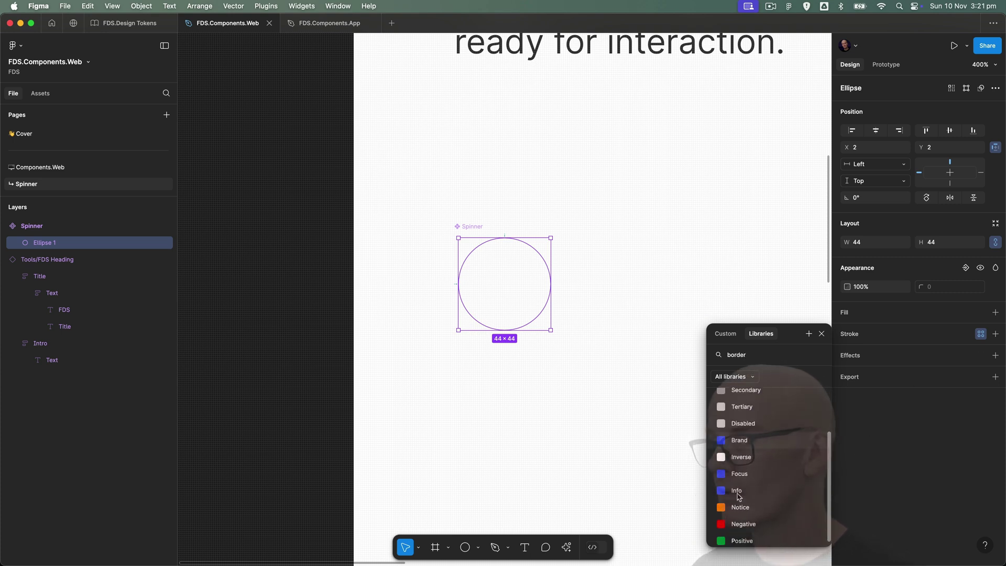
pyautogui.click(751, 433)
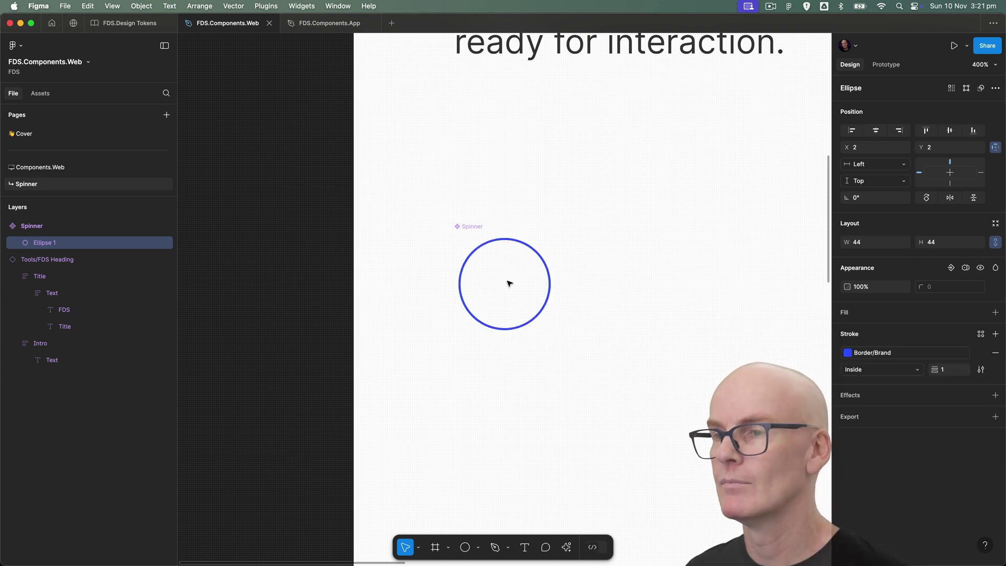
pyautogui.click(963, 370)
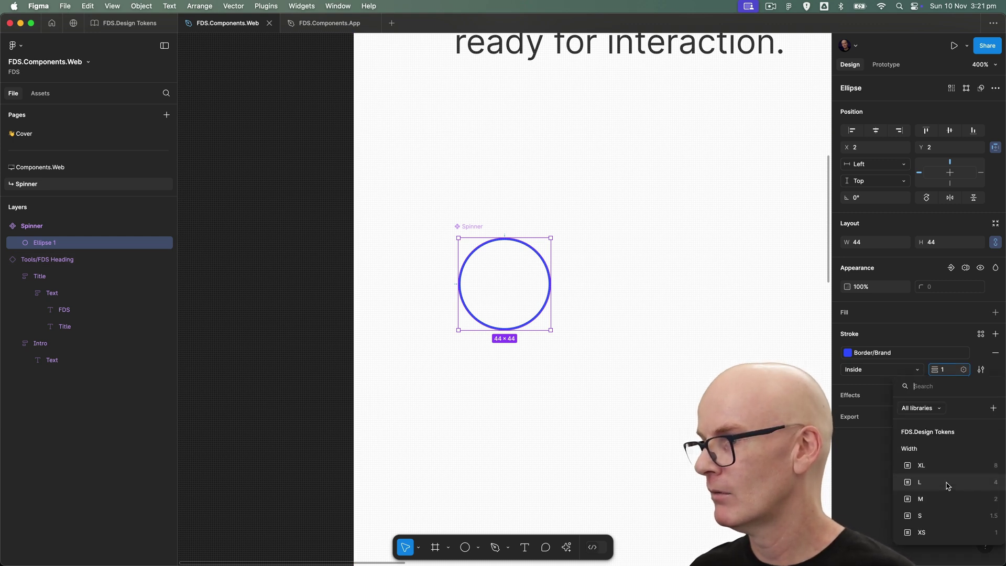
pyautogui.press('Escape')
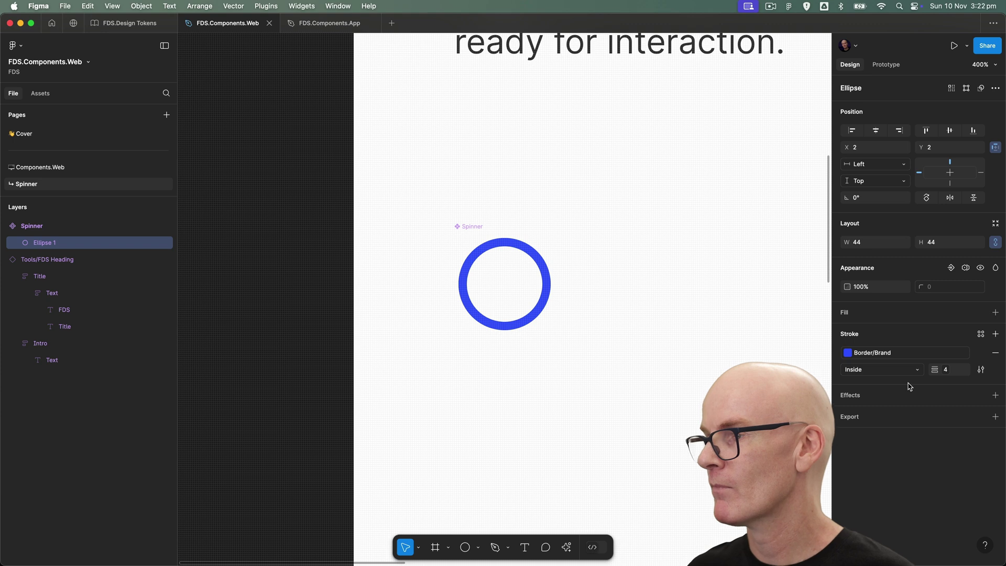
pyautogui.click(903, 371)
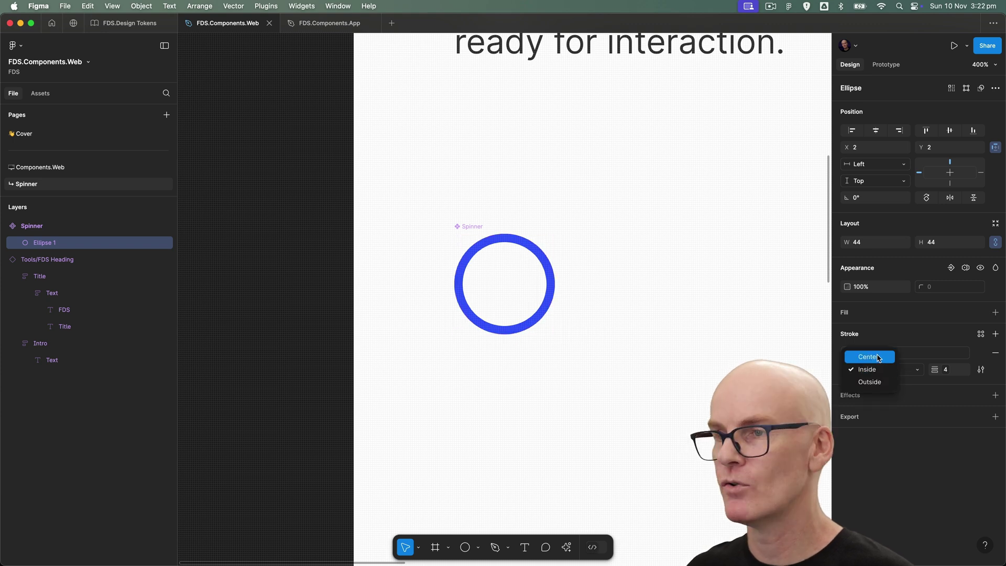
pyautogui.click(871, 356)
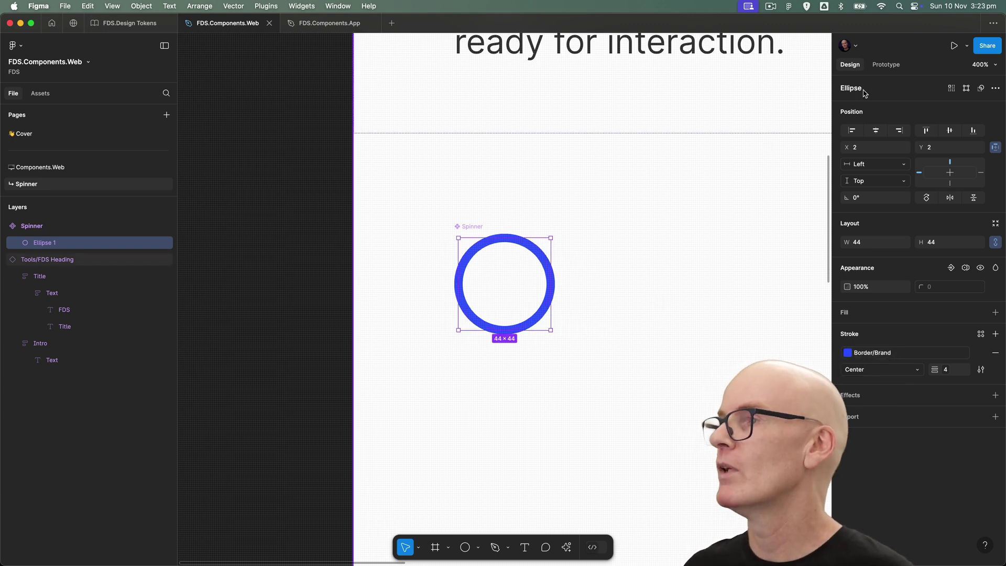
# Step: Delete the circle's lower-right segment to leave an open arc with round stroke caps
pyautogui.click(968, 89)
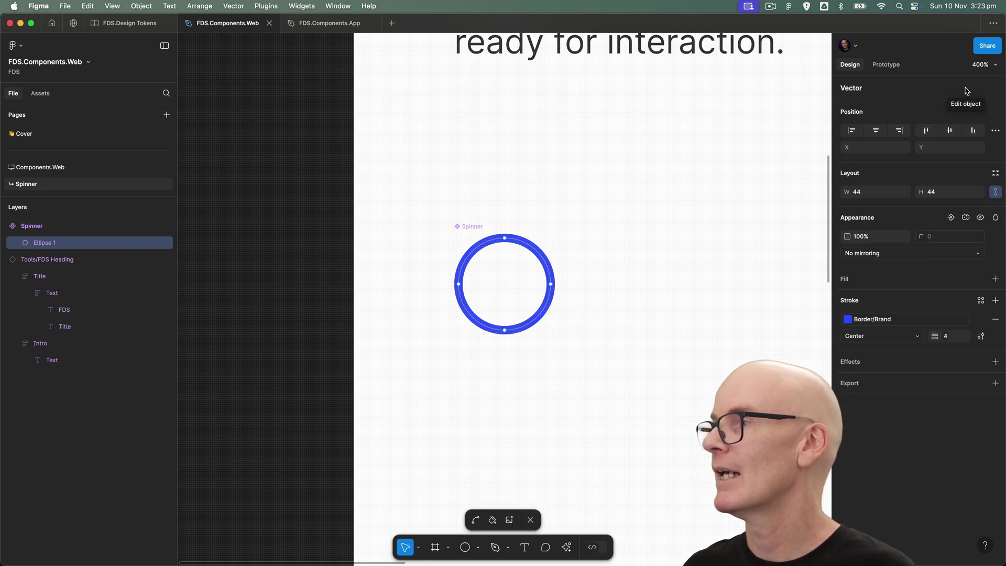
pyautogui.click(552, 303)
pyautogui.press('Delete')
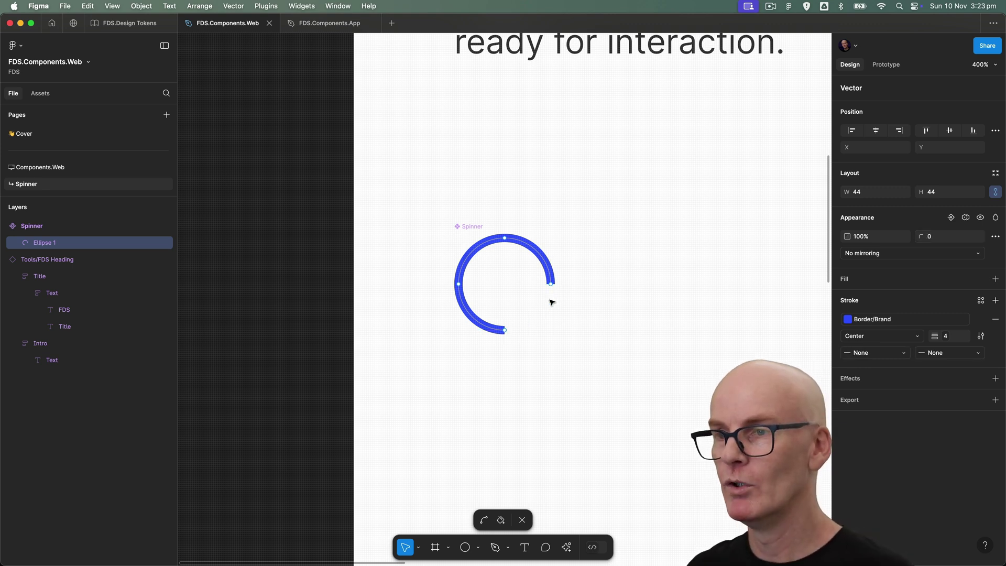
pyautogui.press('Escape')
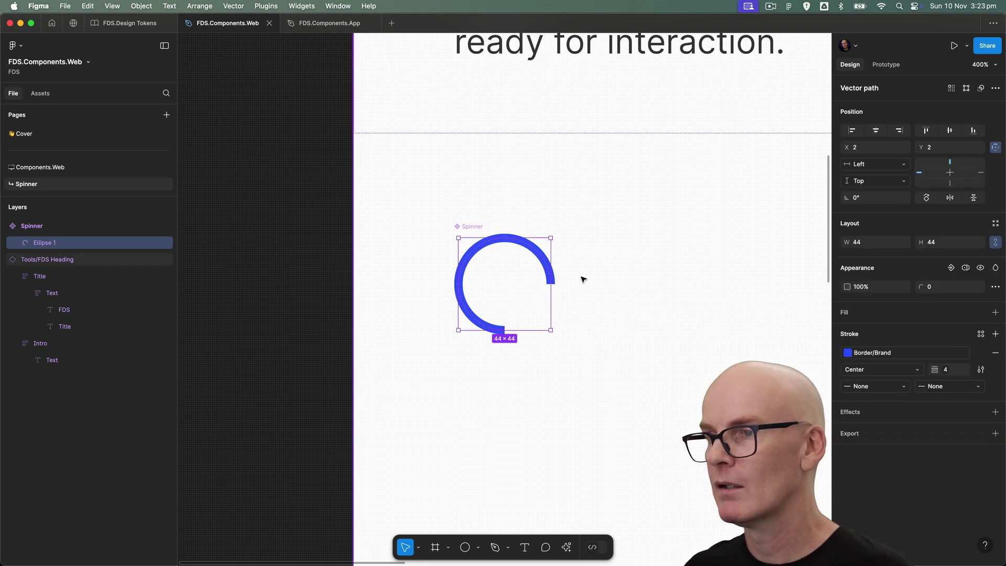
pyautogui.click(870, 388)
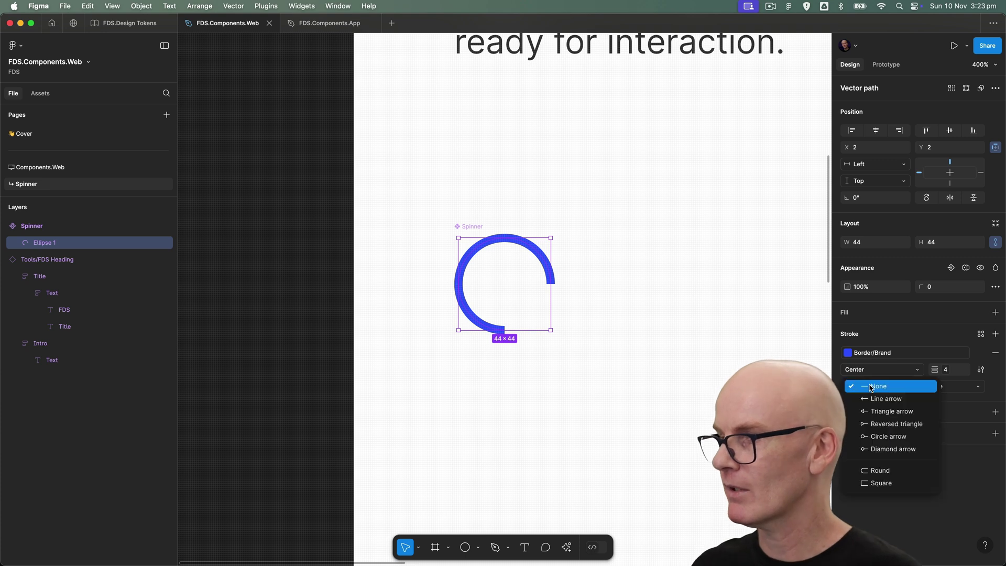
pyautogui.click(897, 470)
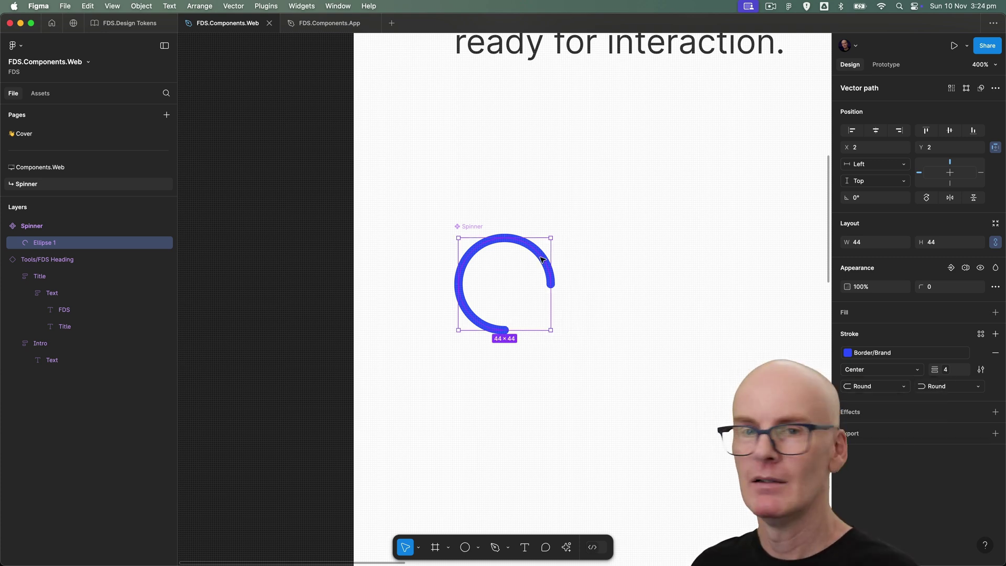
# Step: Rename the Ellipse 1 layer to Spinner and select its parent component
pyautogui.doubleClick(46, 246)
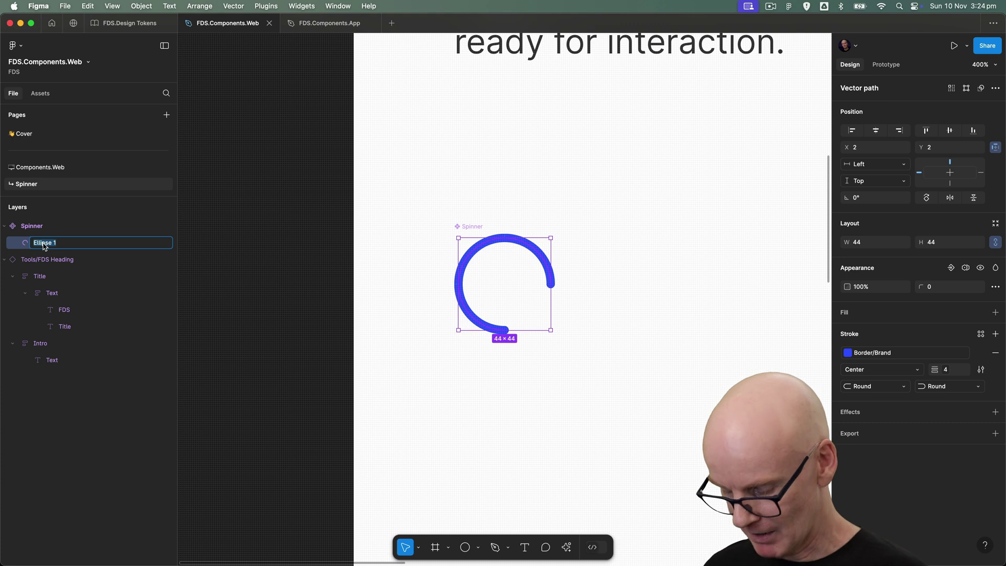
pyautogui.write('Spinner')
pyautogui.press('Return')
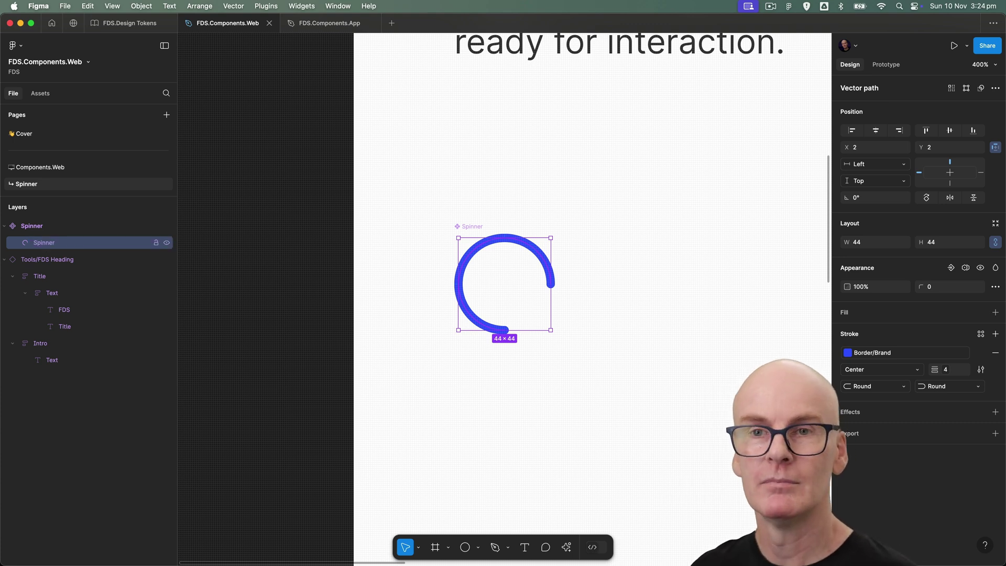
pyautogui.press('Escape')
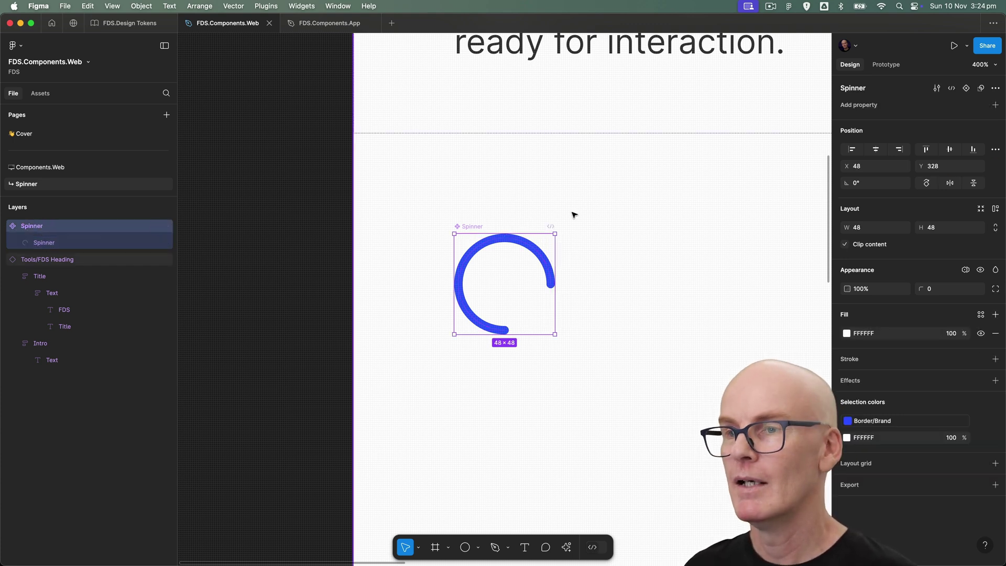
# Step: Add a second variant to Spinner and place Variant2 below Default in the layers
pyautogui.click(967, 89)
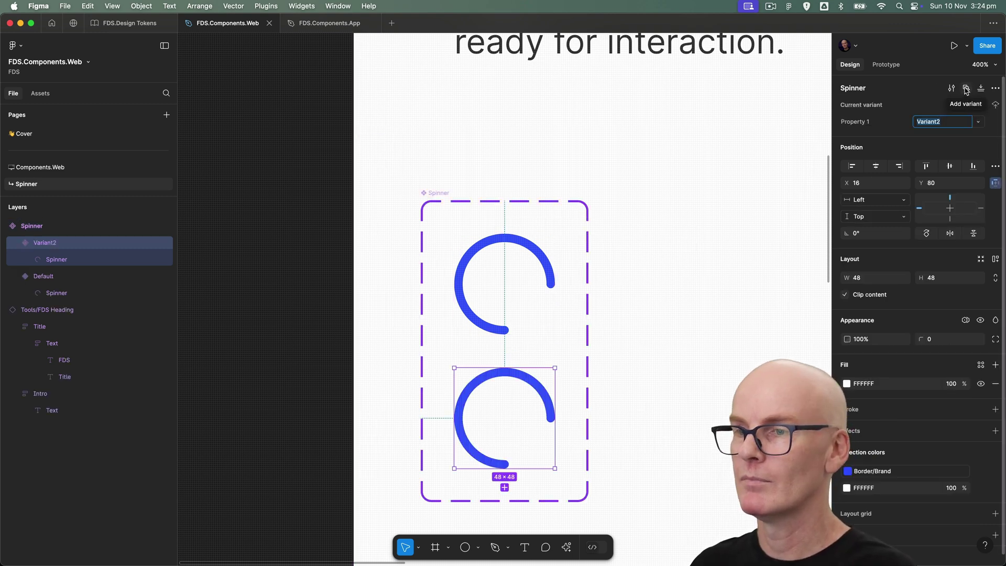
pyautogui.click(13, 243)
pyautogui.click(12, 259)
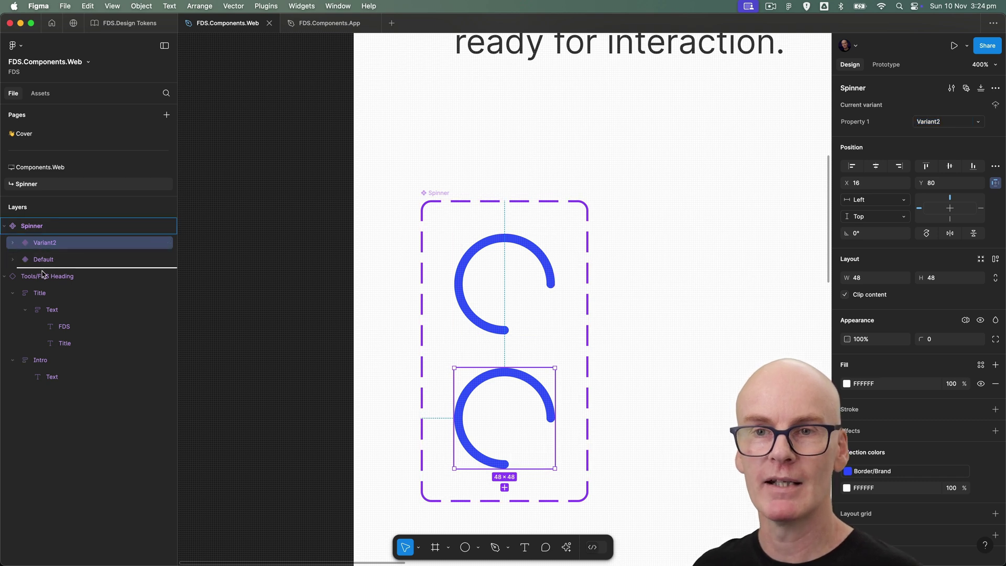
pyautogui.moveTo(42, 273); pyautogui.dragTo(43, 270)
# Step: Rename both the Default and Variant2 variants to Size=L
pyautogui.click(48, 245)
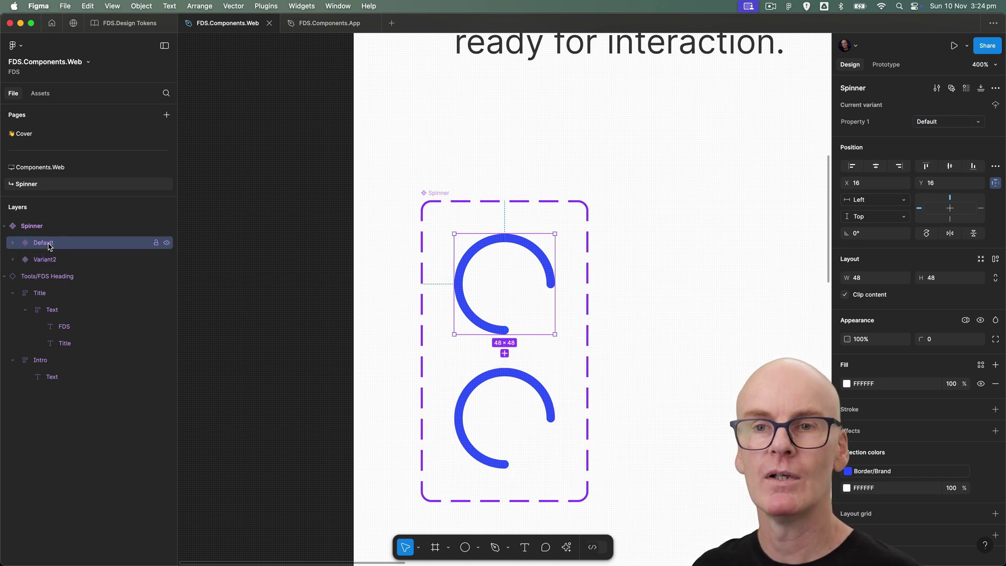
pyautogui.doubleClick(79, 244)
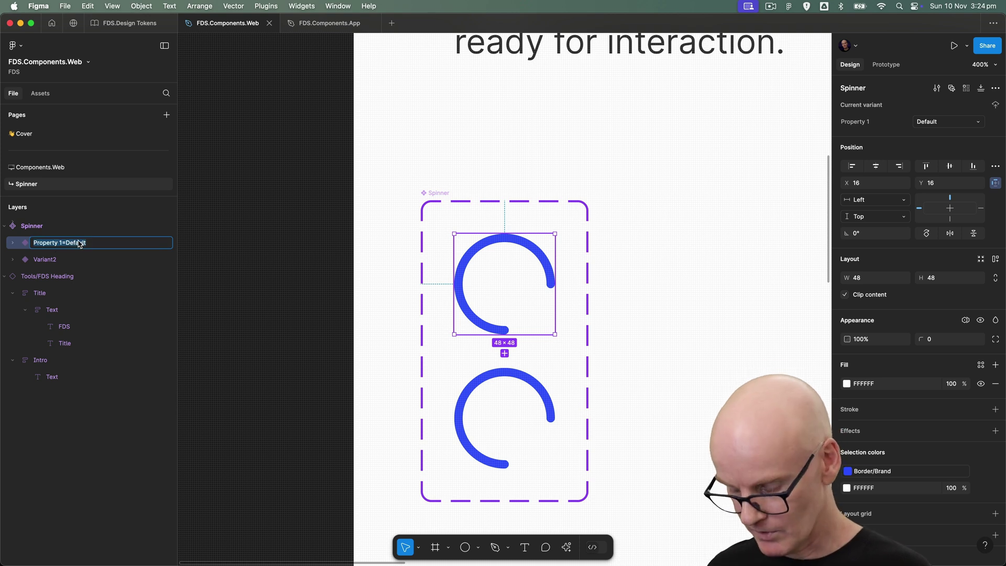
pyautogui.write('Size=L')
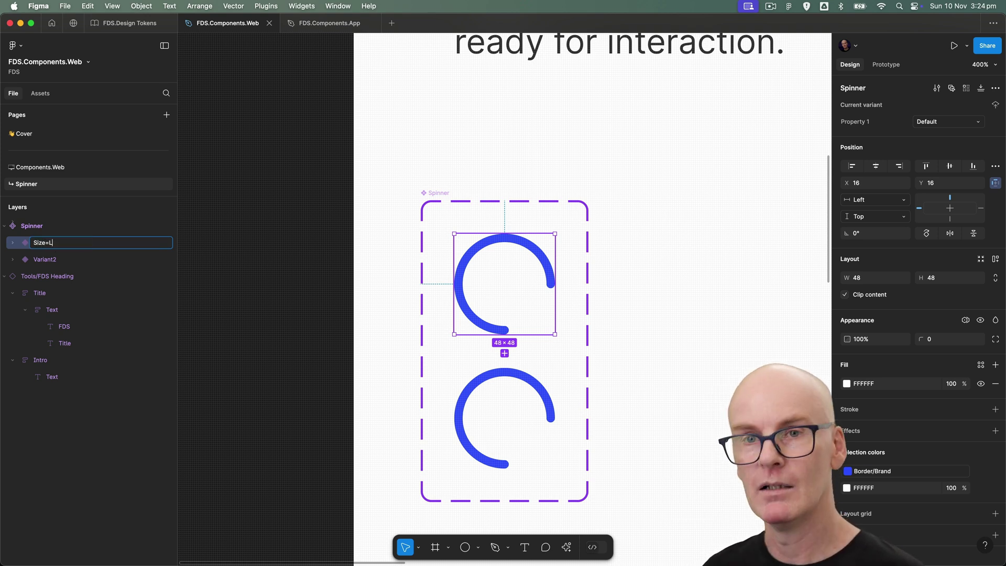
pyautogui.press('Return')
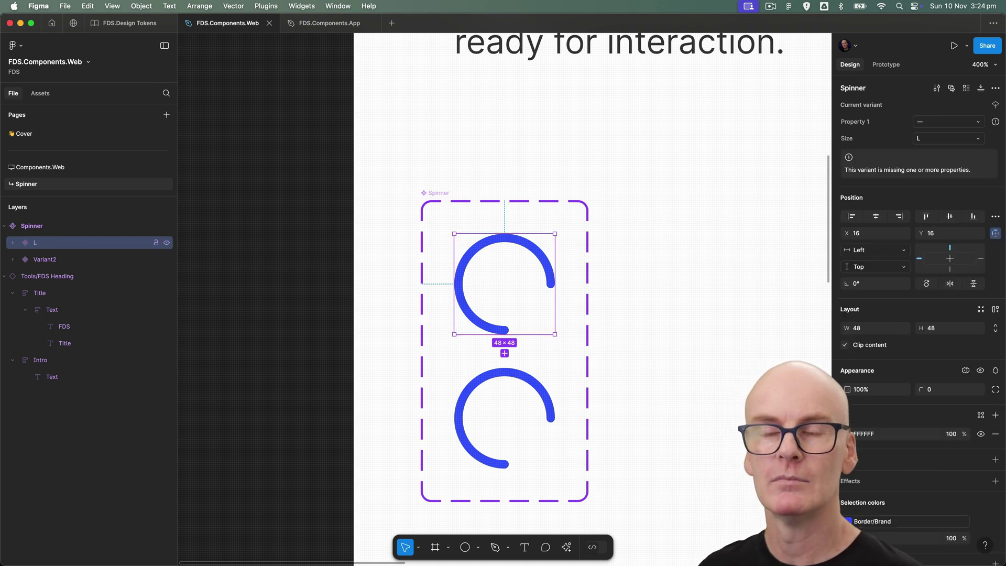
pyautogui.doubleClick(55, 260)
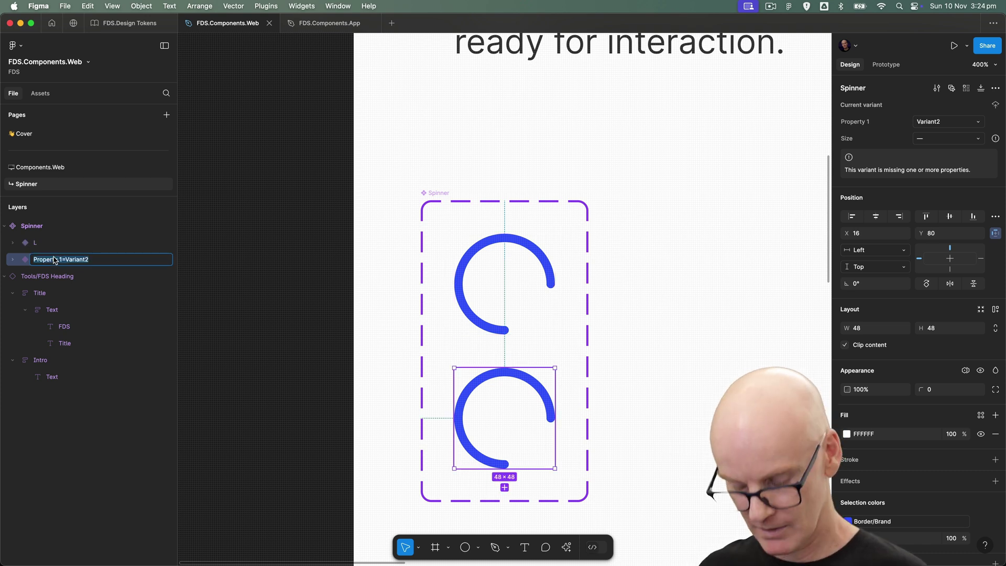
pyautogui.write('Size=')
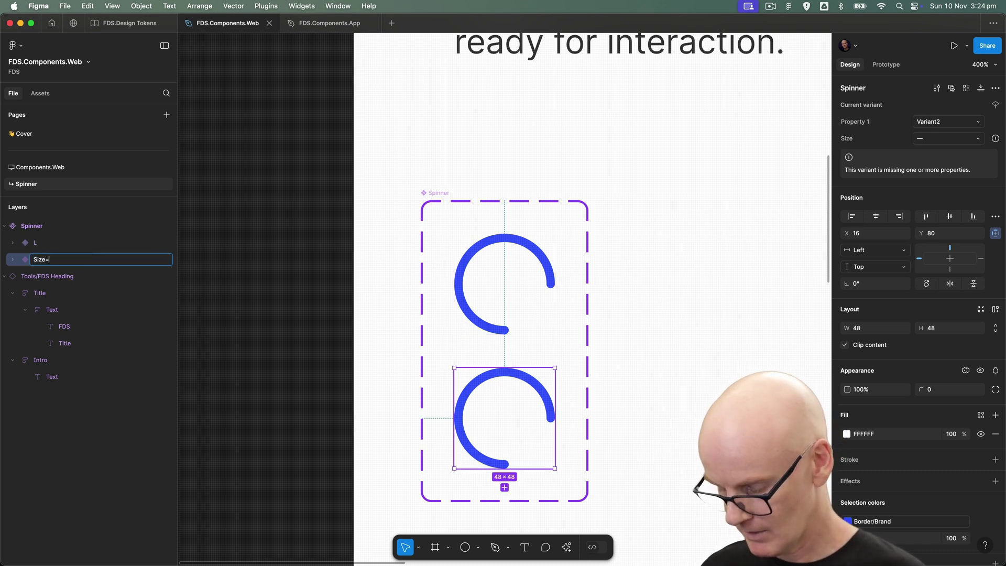
pyautogui.write('L')
pyautogui.press('Return')
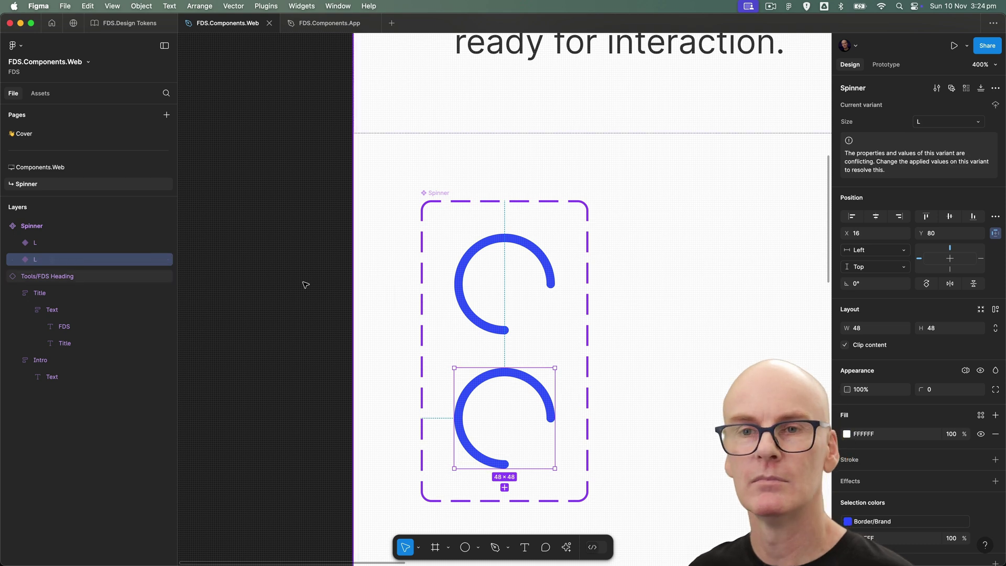
# Step: Duplicate the second variant and rename the copy Size=L
pyautogui.scroll(-5, 548, 341)
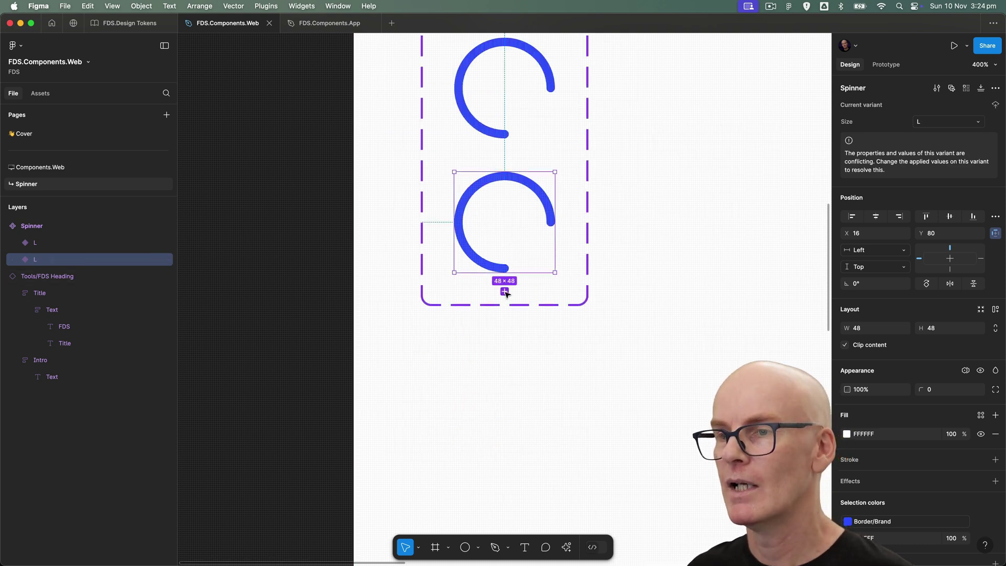
pyautogui.press('super+d')
pyautogui.press('Return')
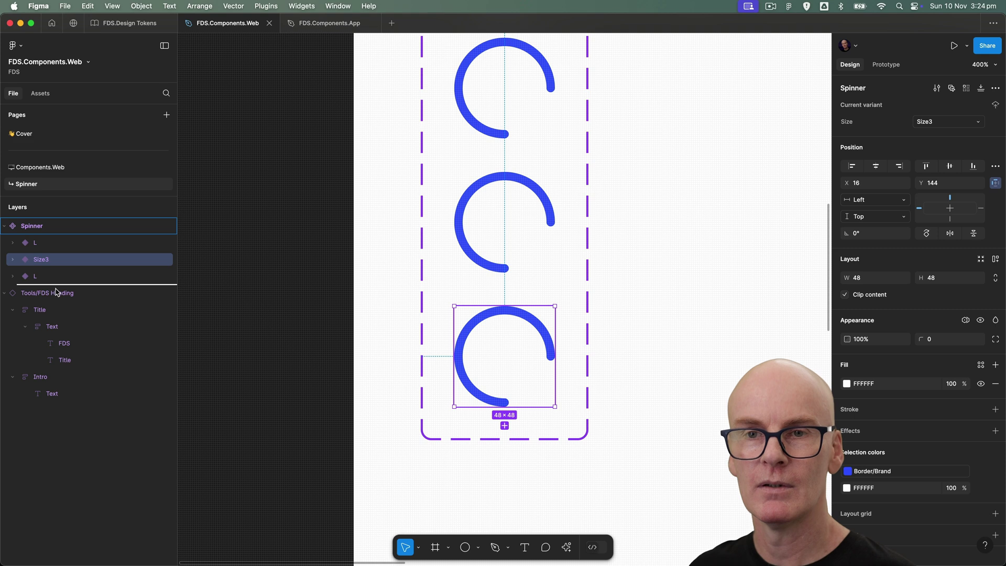
pyautogui.doubleClick(74, 276)
pyautogui.click(53, 277)
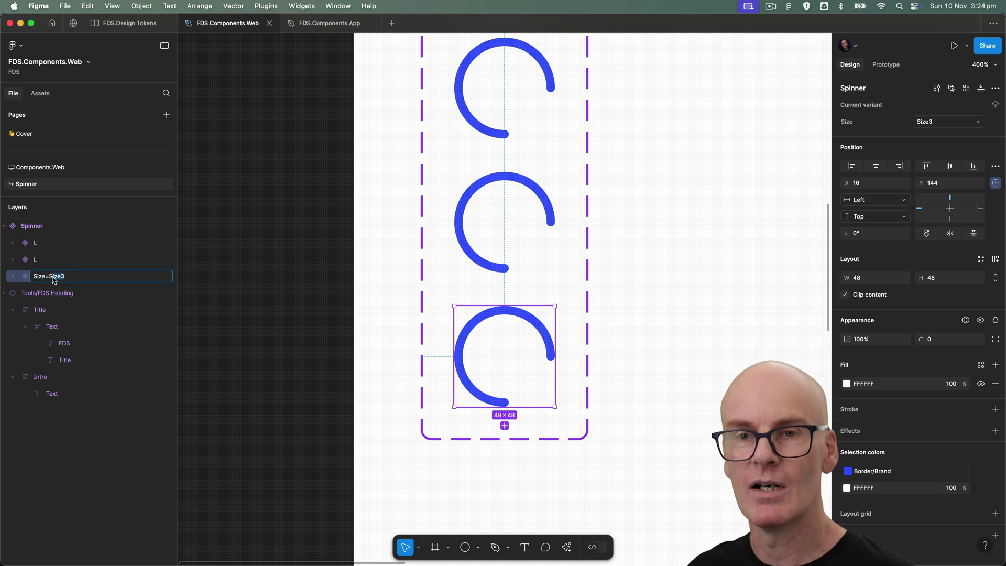
pyautogui.write('L')
pyautogui.press('Return')
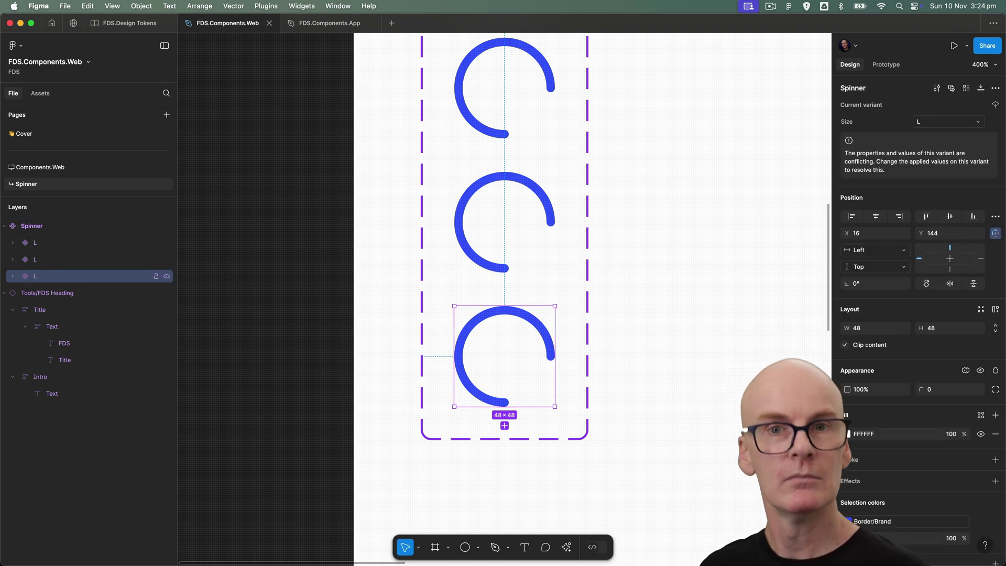
# Step: Set the middle spinner's arc stroke to the Border/Inverse colour style
pyautogui.click(256, 126)
pyautogui.scroll(3, 639, 231)
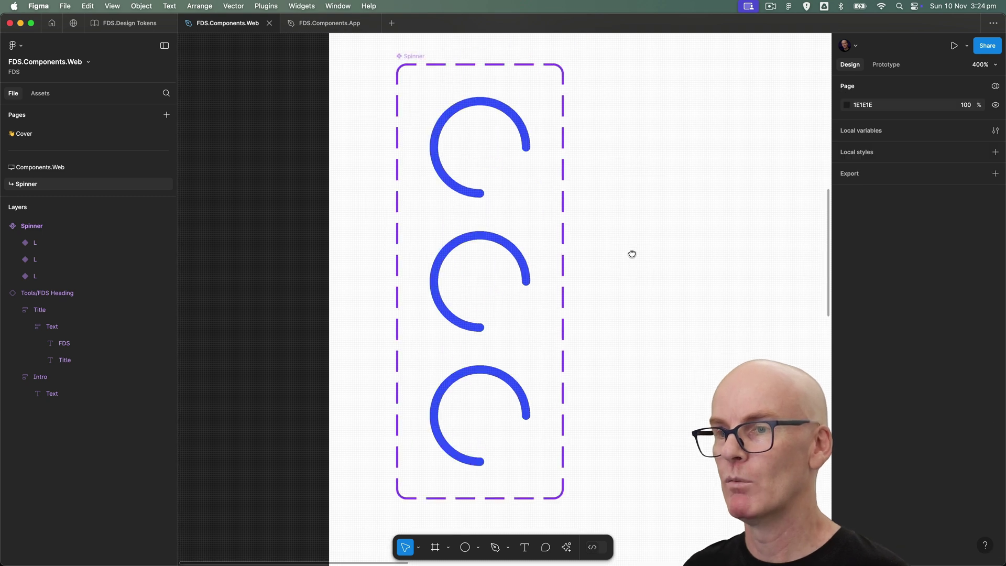
pyautogui.doubleClick(526, 270)
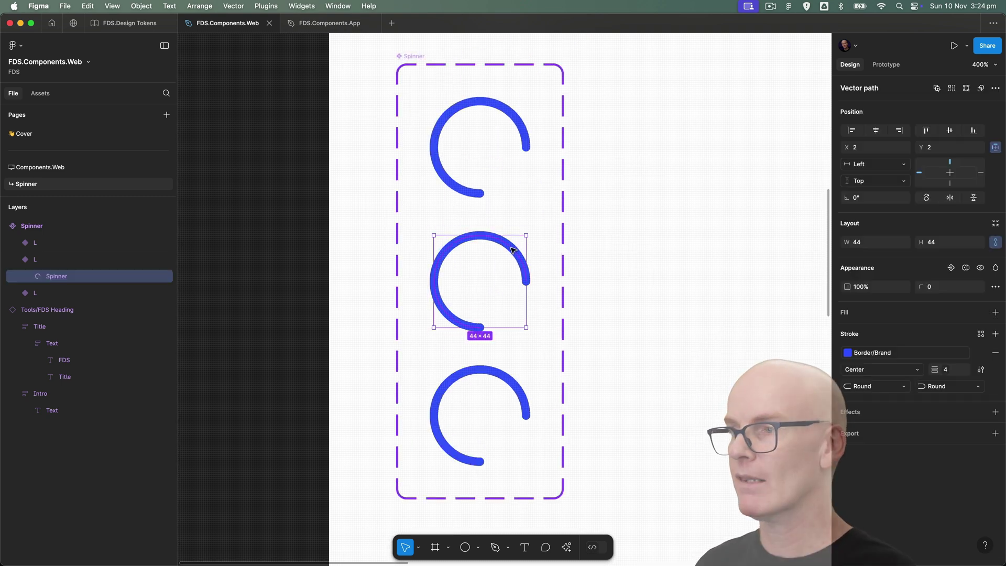
pyautogui.click(875, 353)
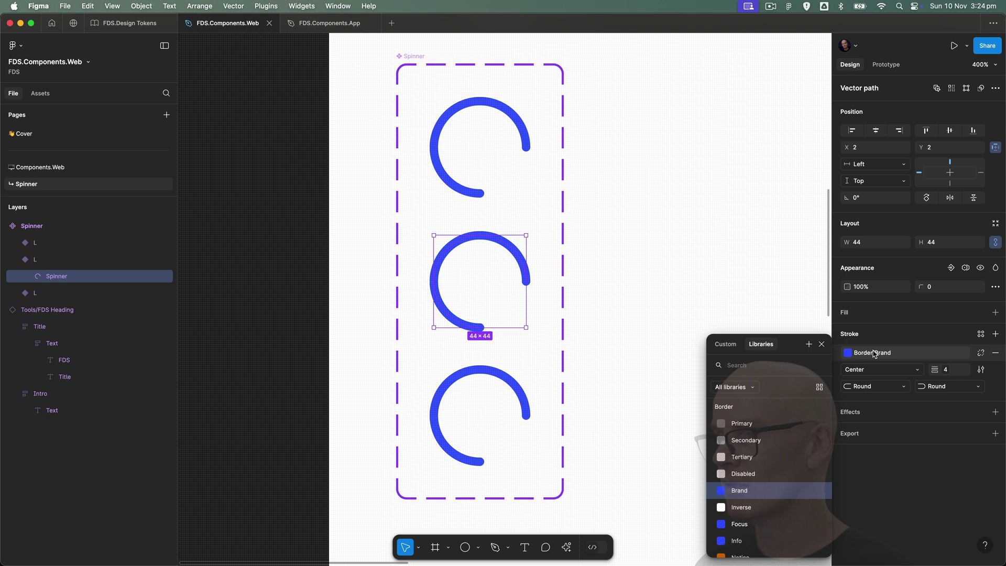
pyautogui.click(768, 461)
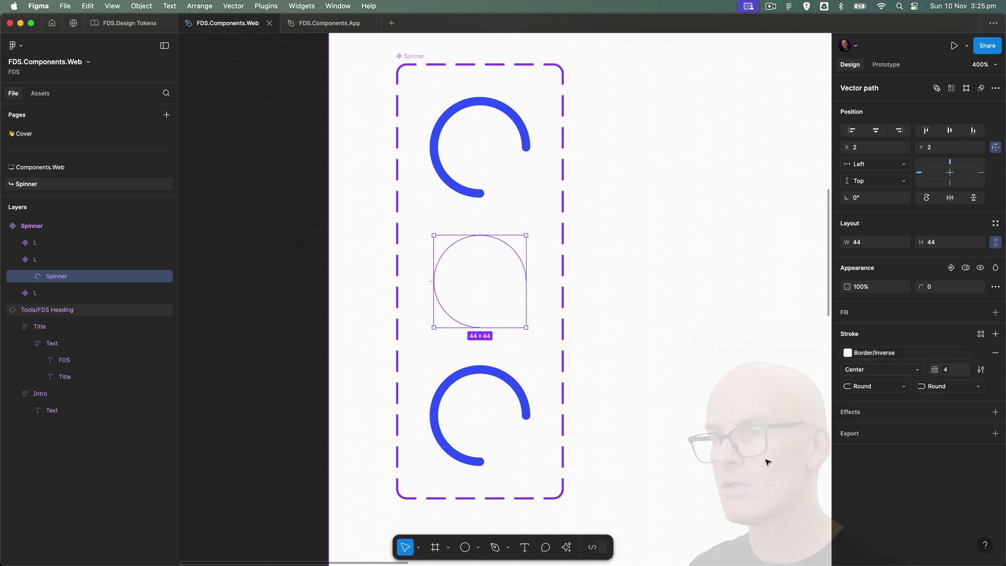
# Step: Set the bottom spinner's arc stroke to the red Negative colour style
pyautogui.doubleClick(518, 389)
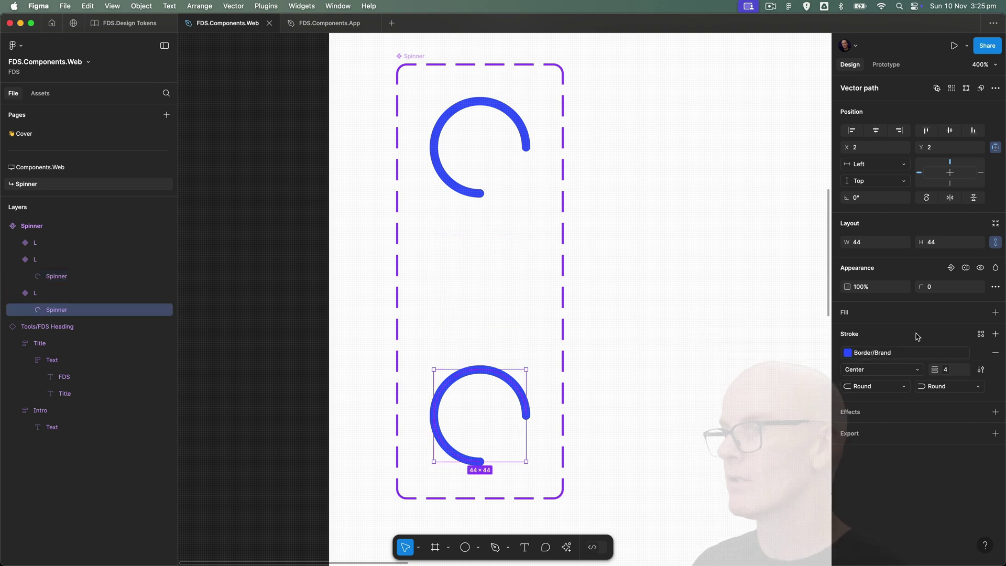
pyautogui.click(873, 353)
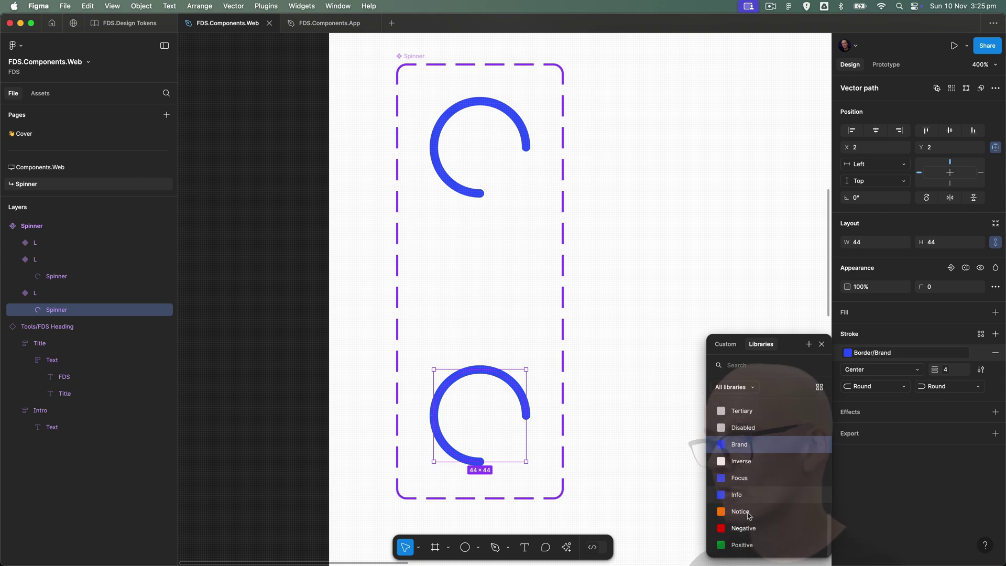
pyautogui.click(749, 529)
pyautogui.click(52, 244)
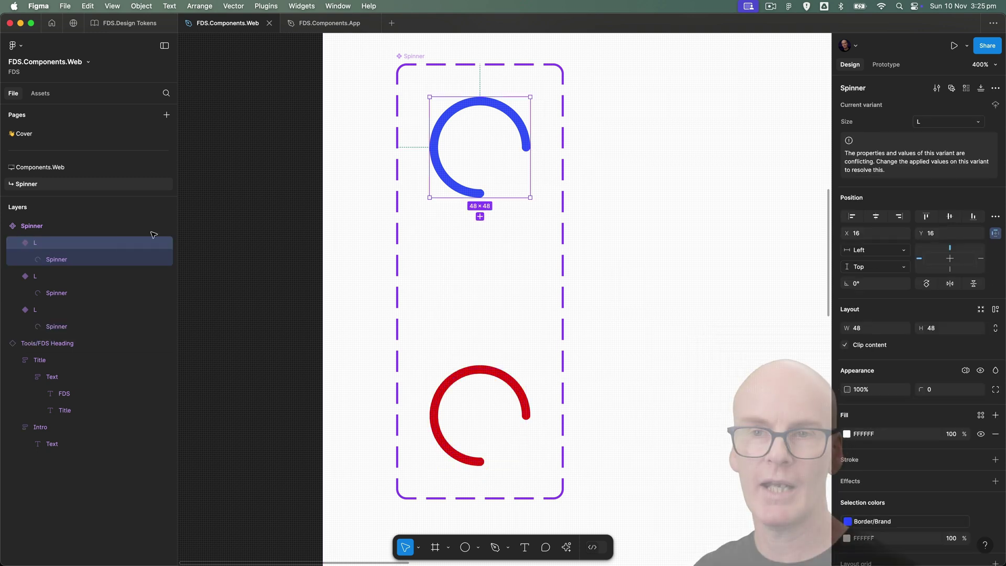
# Step: Rename the top variant to Size=L, Type=Primary
pyautogui.doubleClick(52, 244)
pyautogui.write('Size=L, Type=')
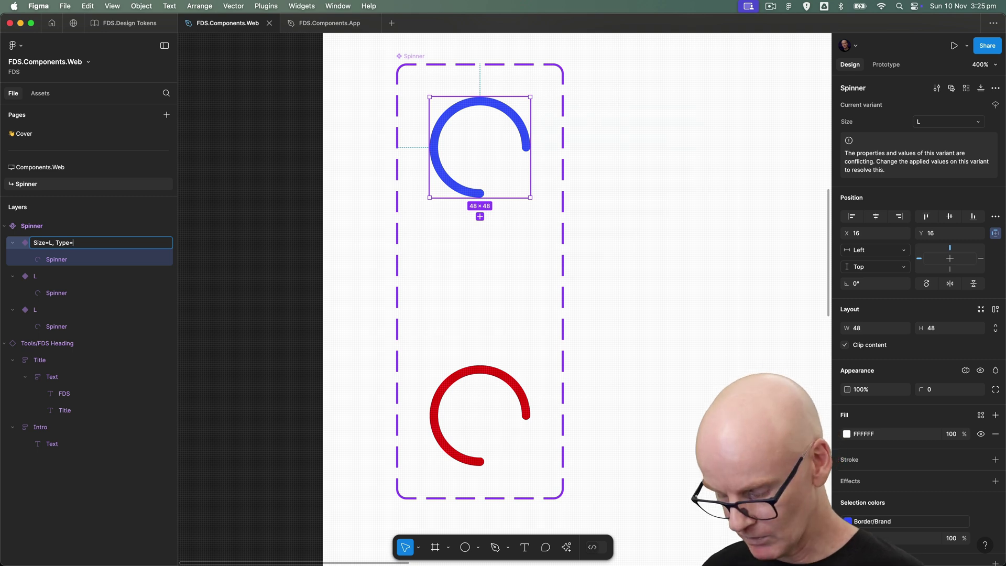
pyautogui.write('Primary')
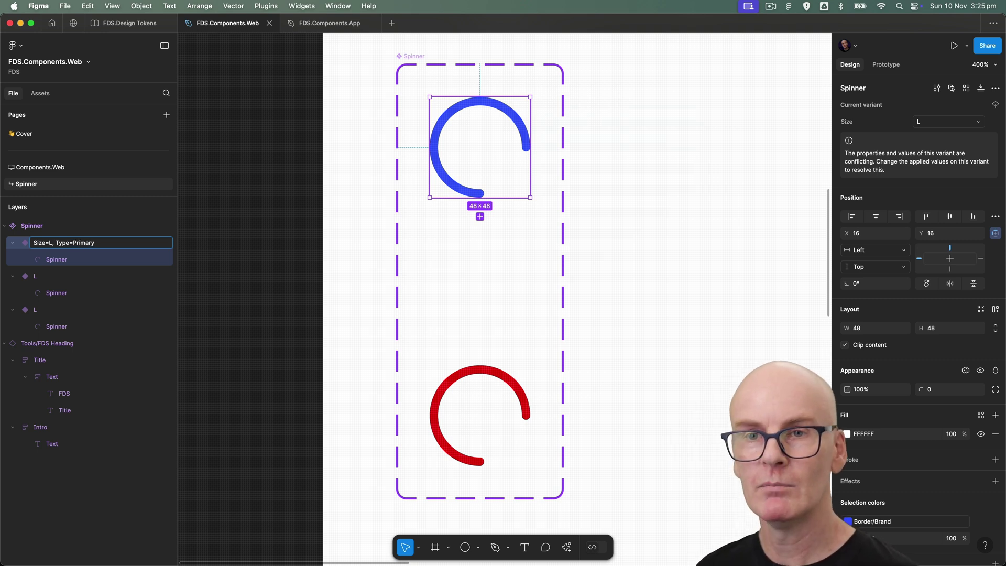
pyautogui.press('Return')
# Step: Give the middle variant the new Type value Inverse
pyautogui.click(520, 282)
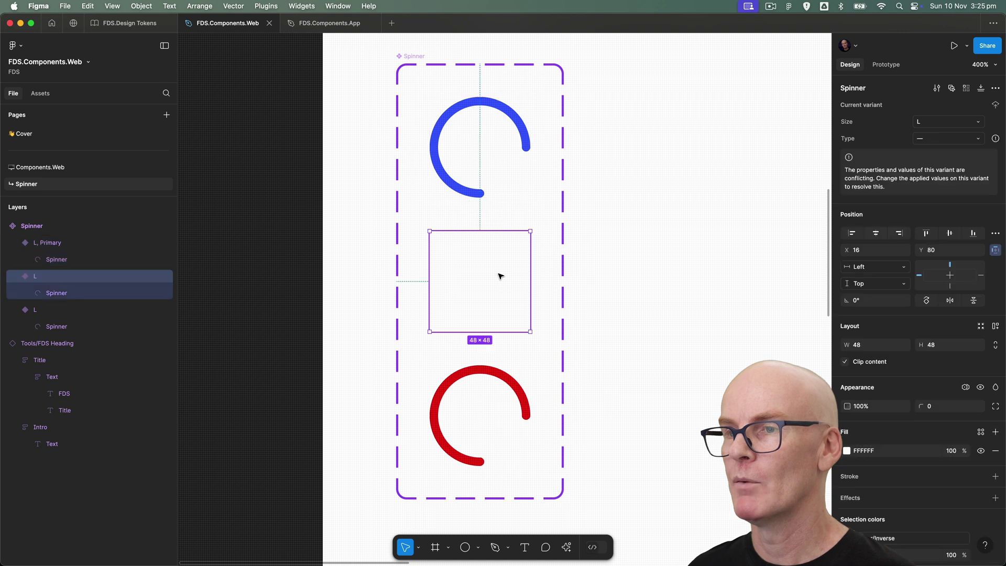
pyautogui.click(978, 141)
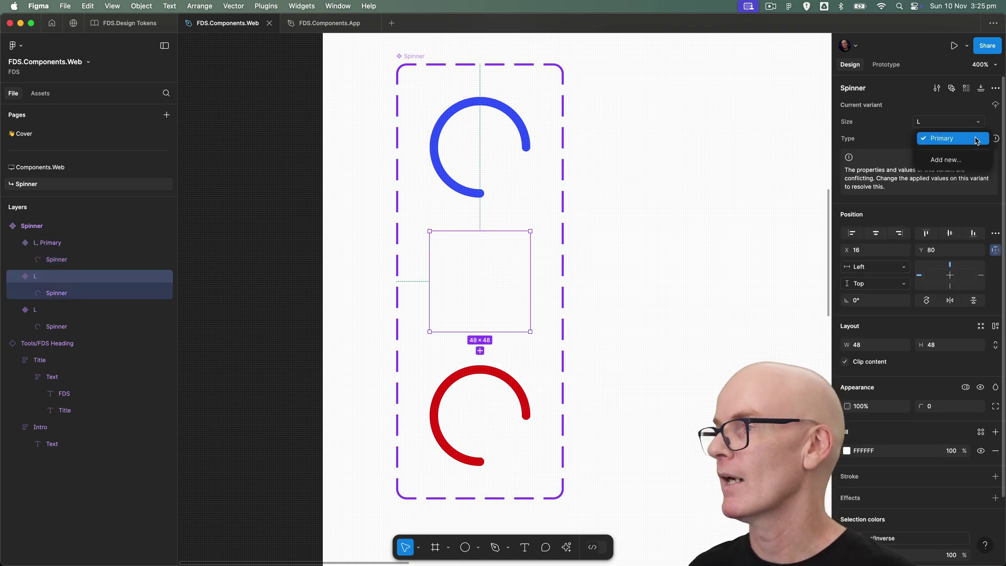
pyautogui.click(947, 160)
pyautogui.write('In')
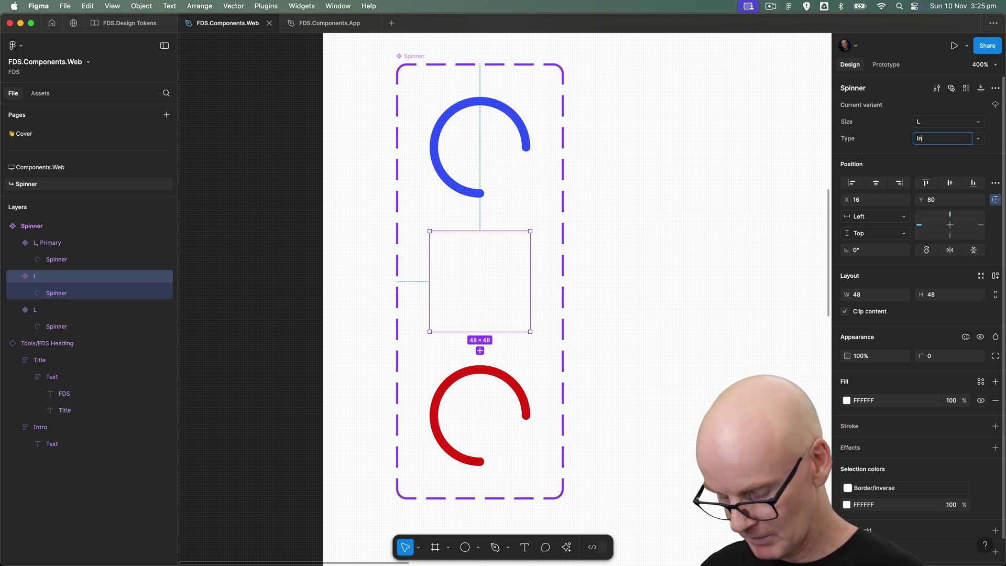
pyautogui.write('verse')
pyautogui.press('Return')
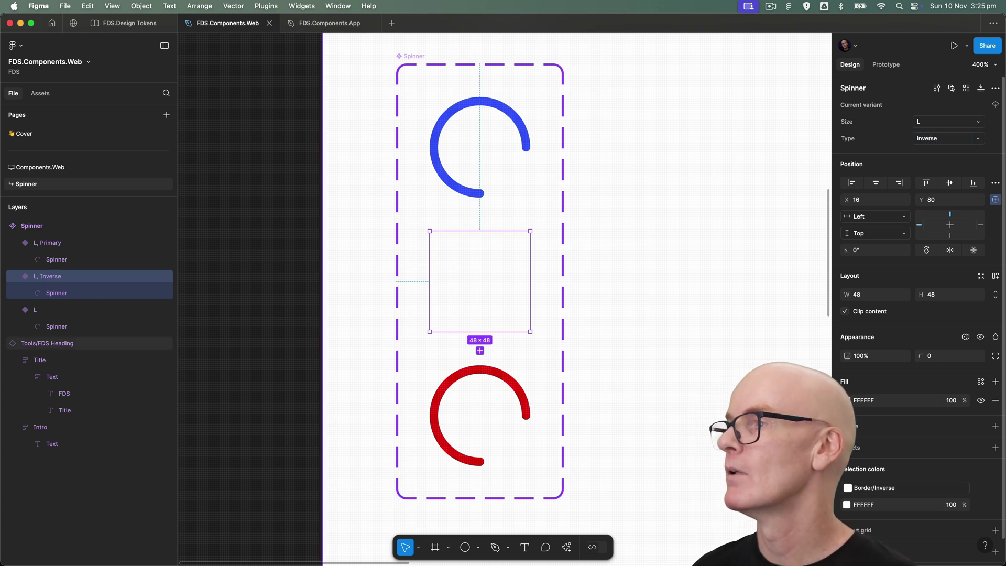
# Step: Give the red bottom variant the new Type value Negative
pyautogui.click(505, 388)
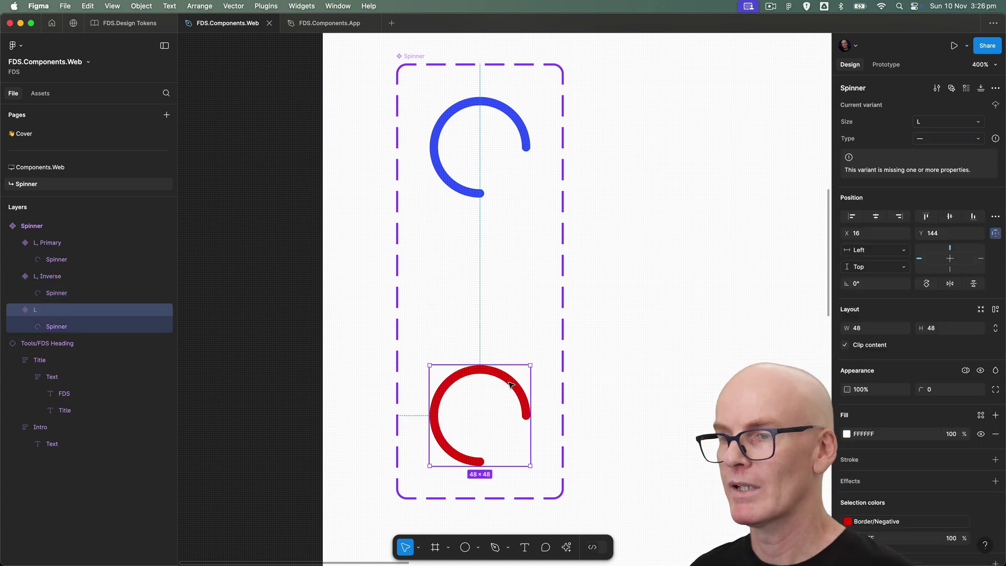
pyautogui.click(980, 139)
pyautogui.click(954, 176)
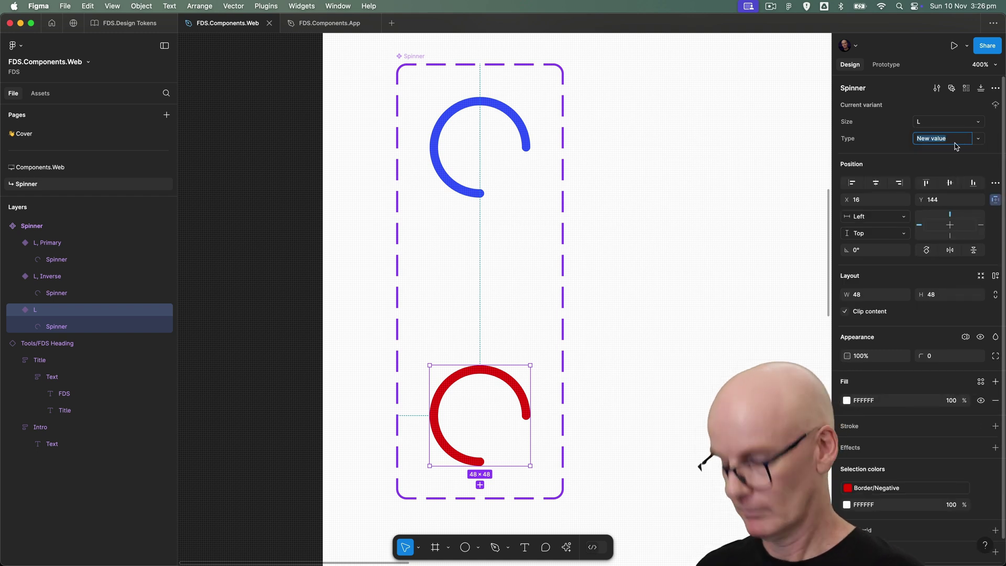
pyautogui.write('Negative')
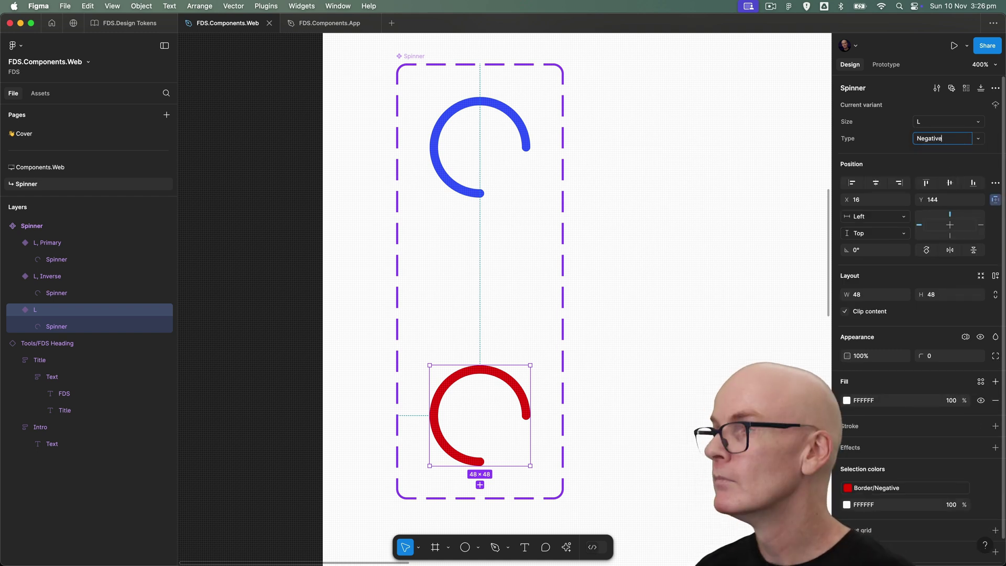
pyautogui.press('Return')
pyautogui.click(621, 302)
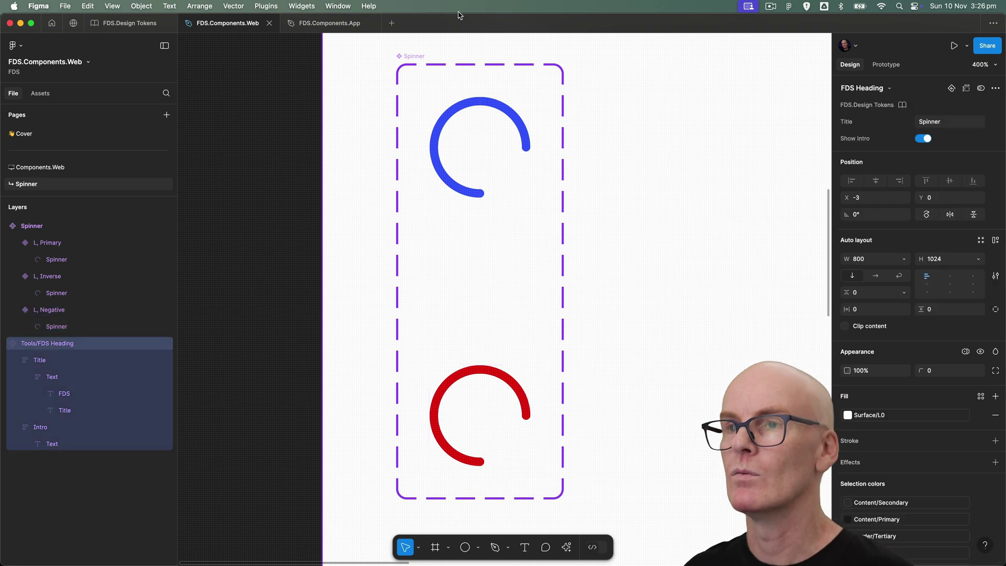
# Step: Widen the Spinner component set to make room for more variants
pyautogui.click(413, 56)
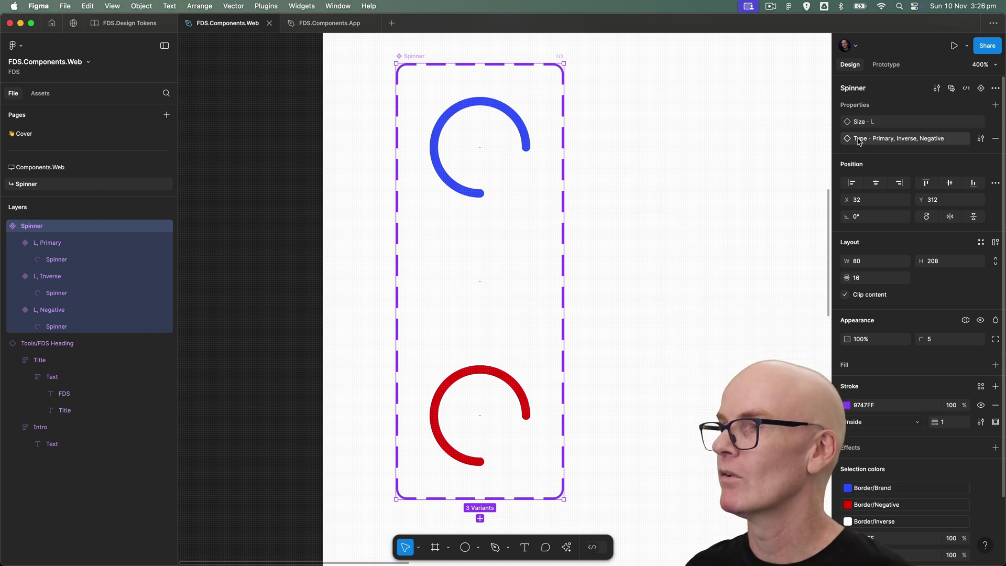
pyautogui.click(647, 144)
pyautogui.scroll(-5, 647, 144)
pyautogui.hscroll(5, 622, 224)
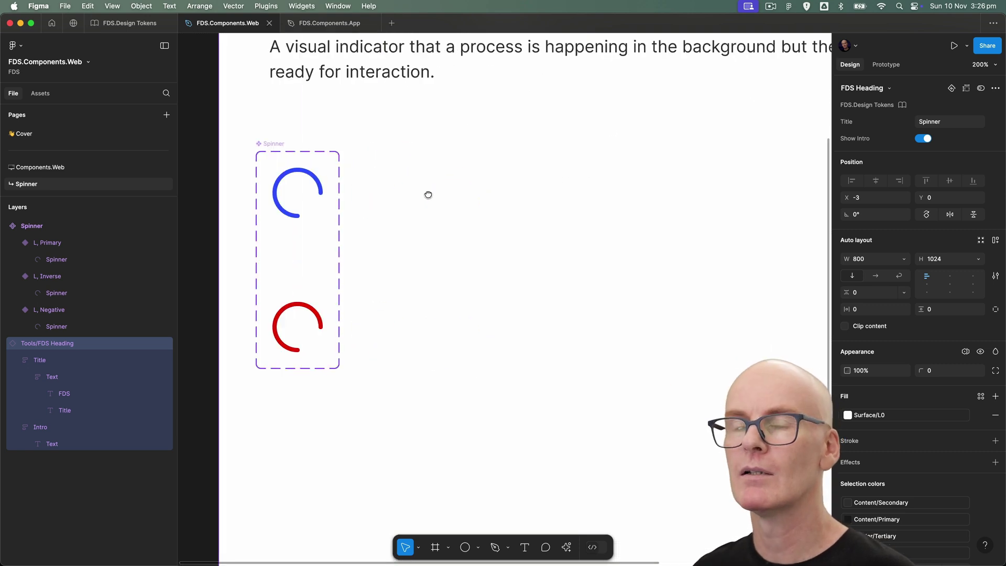
pyautogui.hscroll(-1, 427, 196)
pyautogui.click(368, 173)
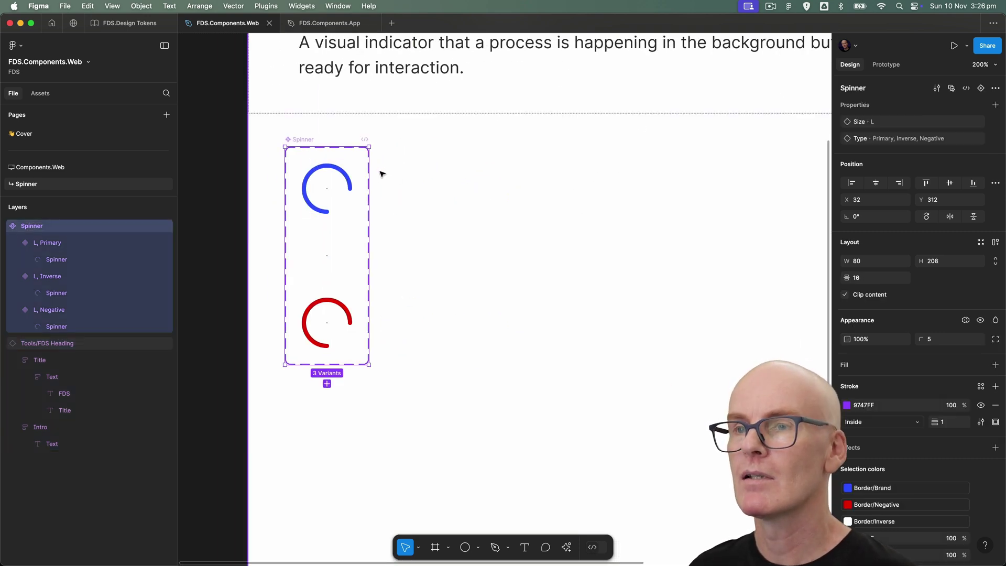
pyautogui.moveTo(371, 172); pyautogui.dragTo(791, 171)
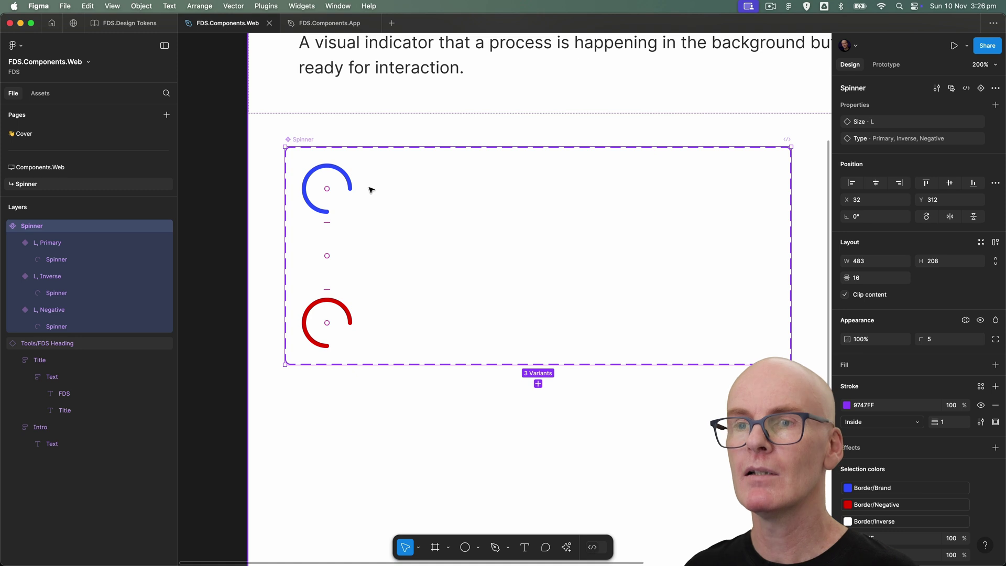
# Step: Duplicate the three L variants into a column to the right, ordering layers after the originals
pyautogui.click(329, 181)
pyautogui.keyDown('shift'); pyautogui.click(336, 269); pyautogui.keyUp('shift')
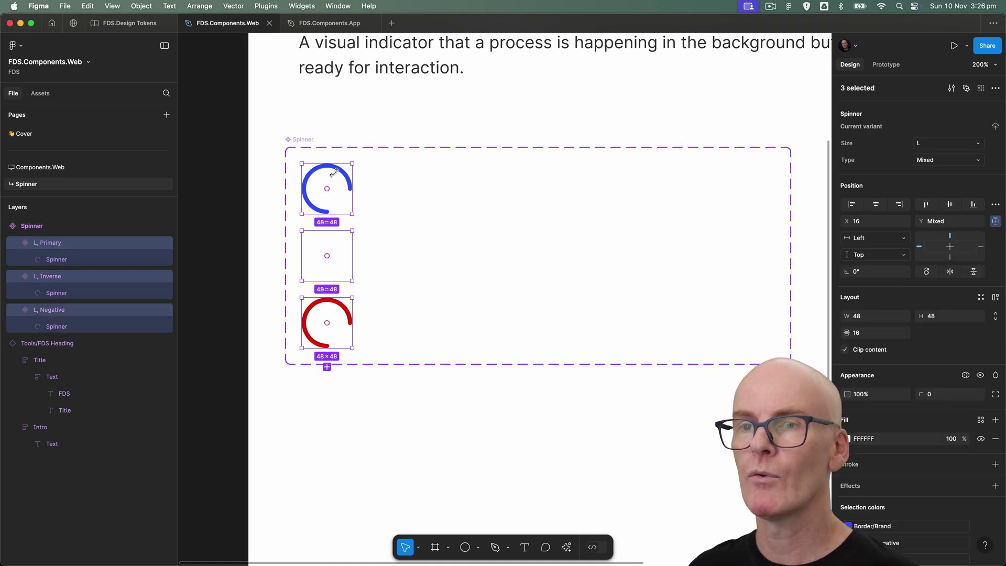
pyautogui.keyDown('shift'); pyautogui.click(337, 314); pyautogui.keyUp('shift')
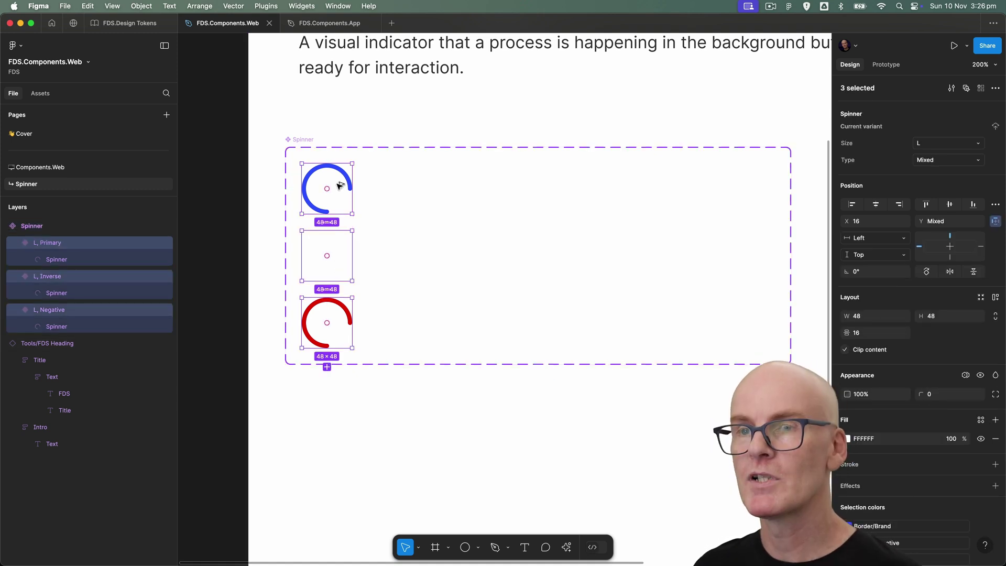
pyautogui.moveTo(343, 191); pyautogui.dragTo(403, 183)
pyautogui.moveTo(52, 346); pyautogui.dragTo(50, 386)
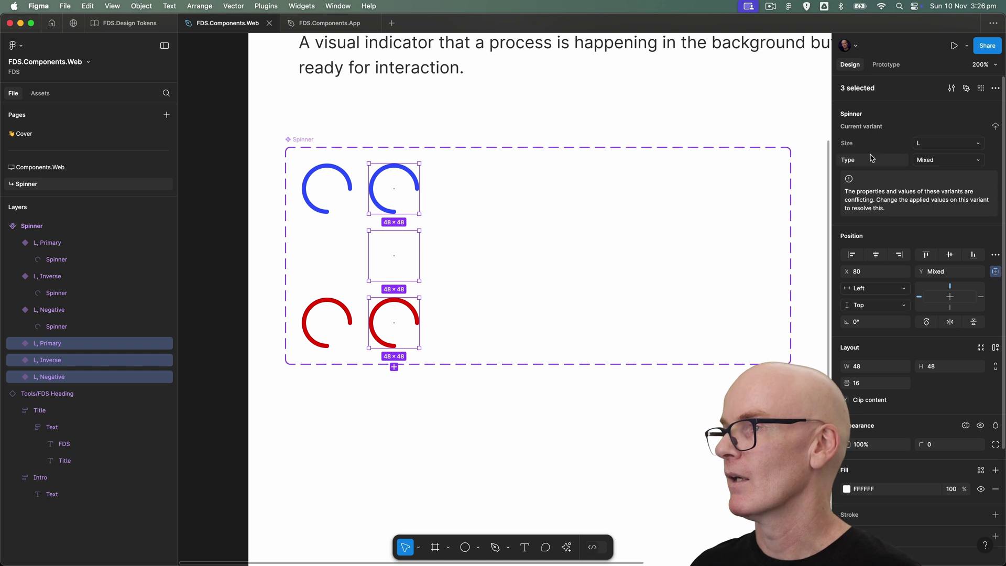
# Step: Give the copies the new Size value M and resize them proportionally to 24×24
pyautogui.click(950, 144)
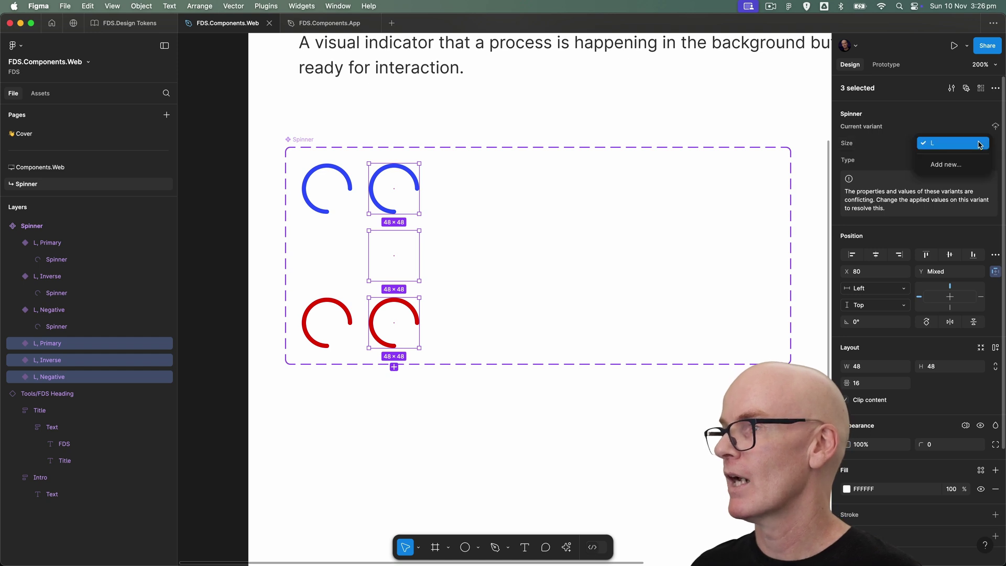
pyautogui.click(953, 168)
pyautogui.write('M')
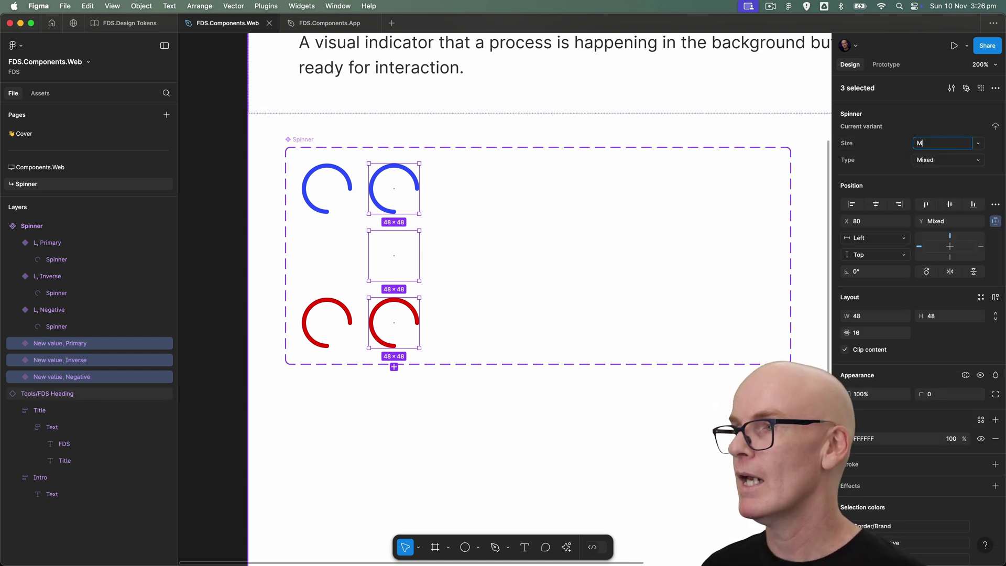
pyautogui.press('Return')
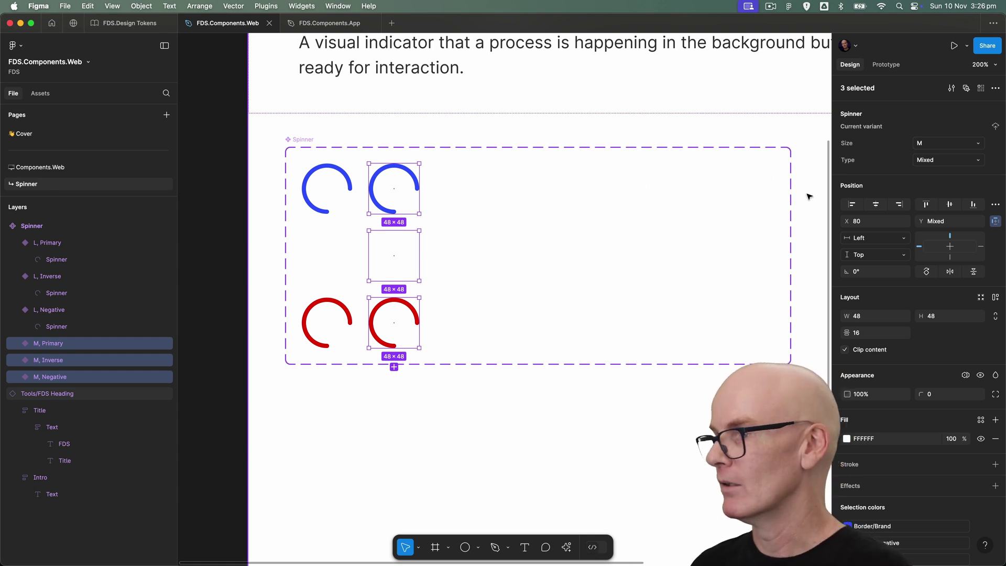
pyautogui.click(996, 318)
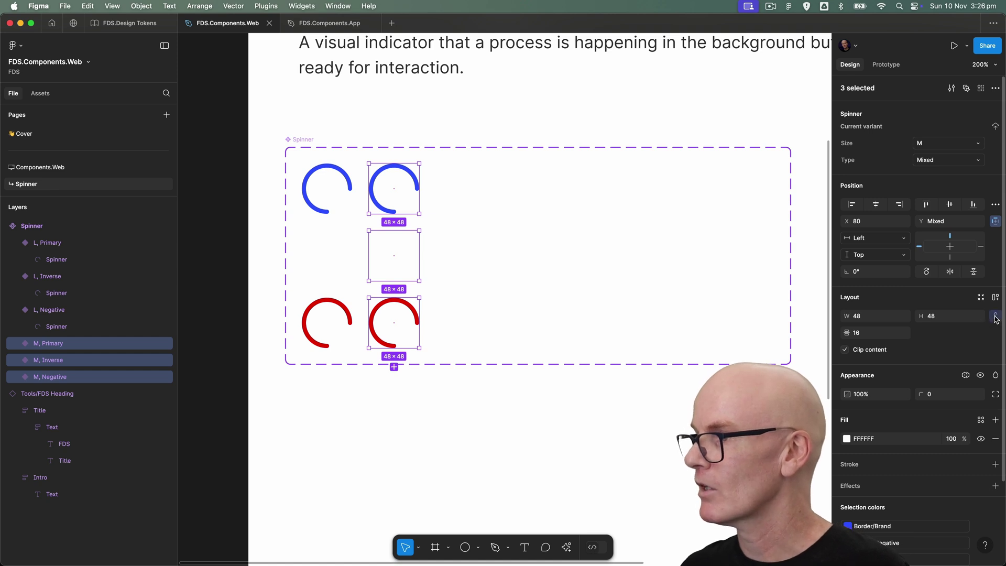
pyautogui.click(873, 321)
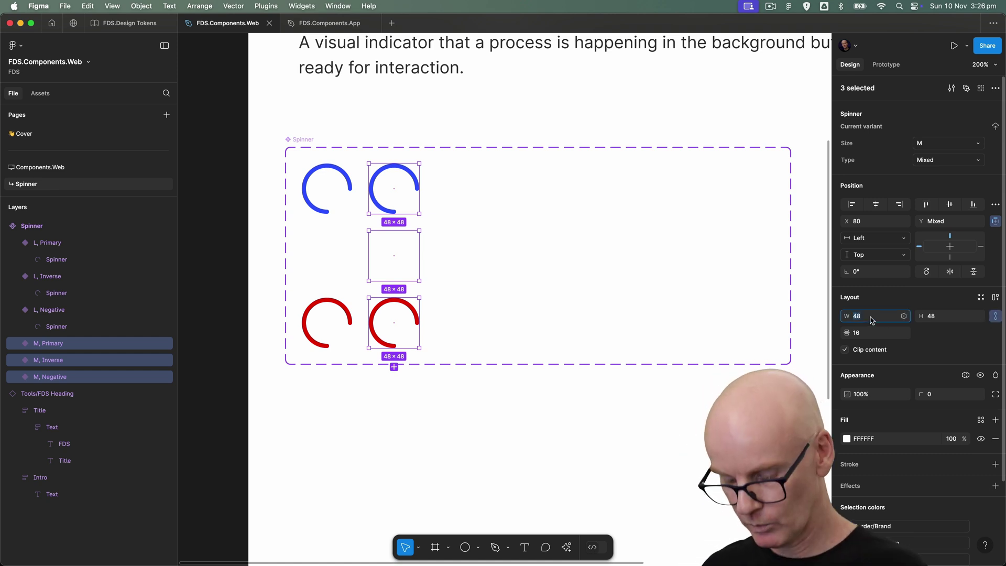
pyautogui.write('24')
pyautogui.press('Return')
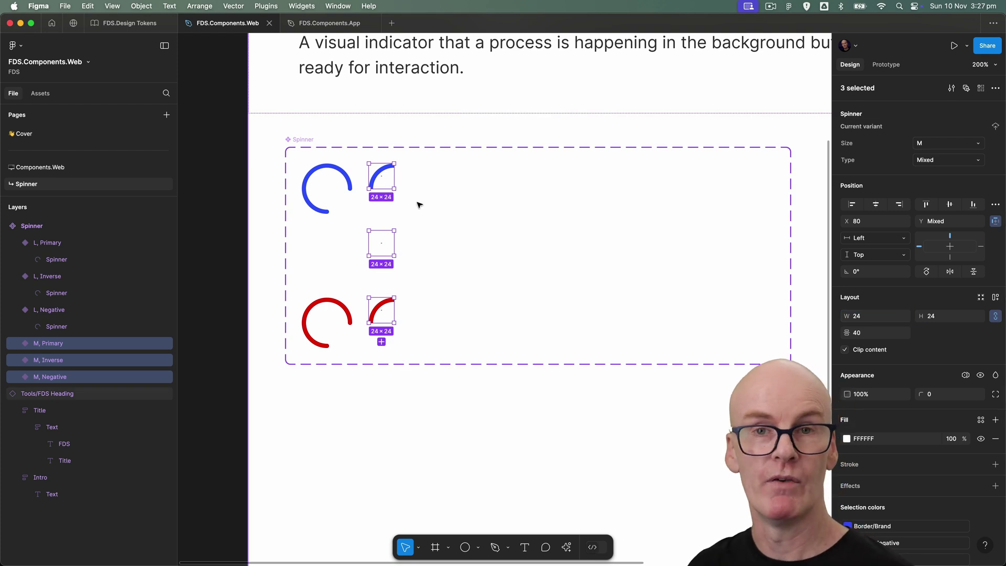
# Step: Resize the three M arcs to 22×22 and apply the M width variable to their stroke
pyautogui.doubleClick(388, 168)
pyautogui.scroll(-1, 385, 167)
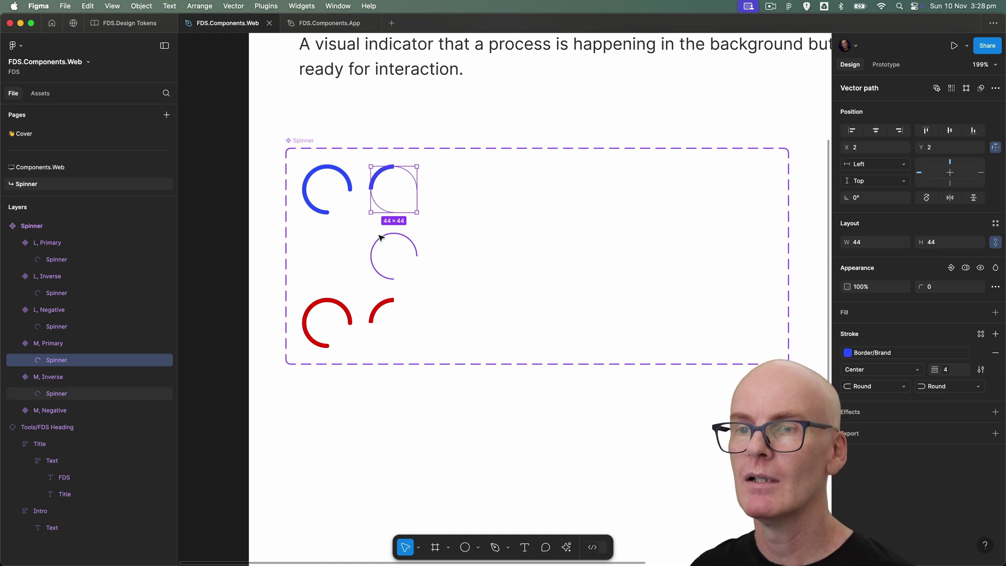
pyautogui.keyDown('shift'); pyautogui.click(381, 239); pyautogui.keyUp('shift')
pyautogui.keyDown('shift'); pyautogui.click(384, 303); pyautogui.keyUp('shift')
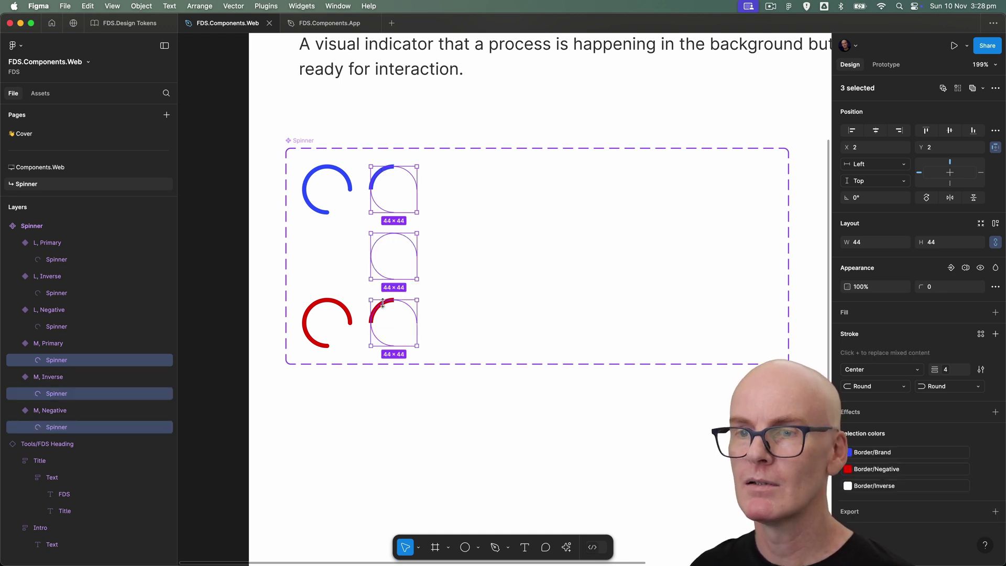
pyautogui.click(879, 245)
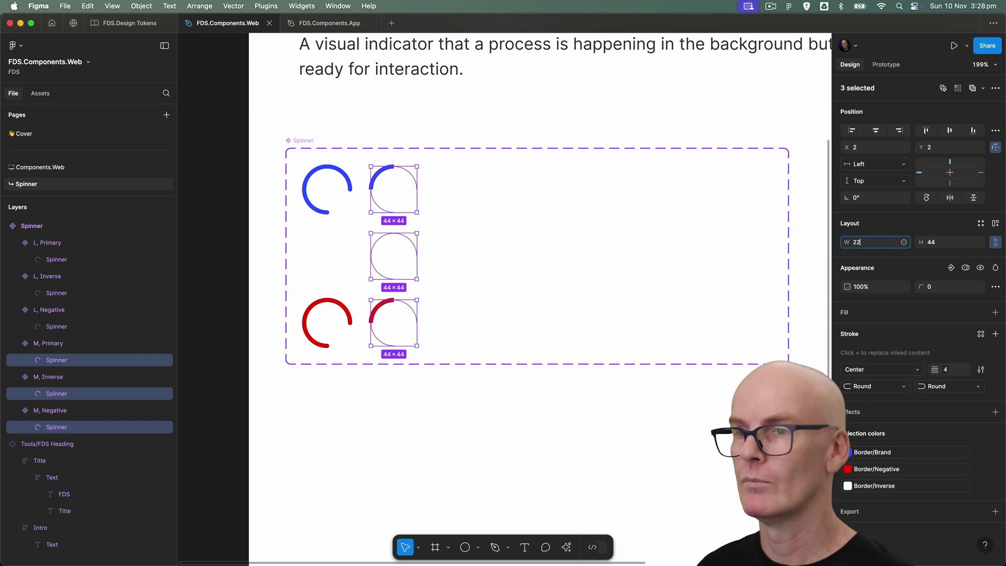
pyautogui.write('22')
pyautogui.press('Return')
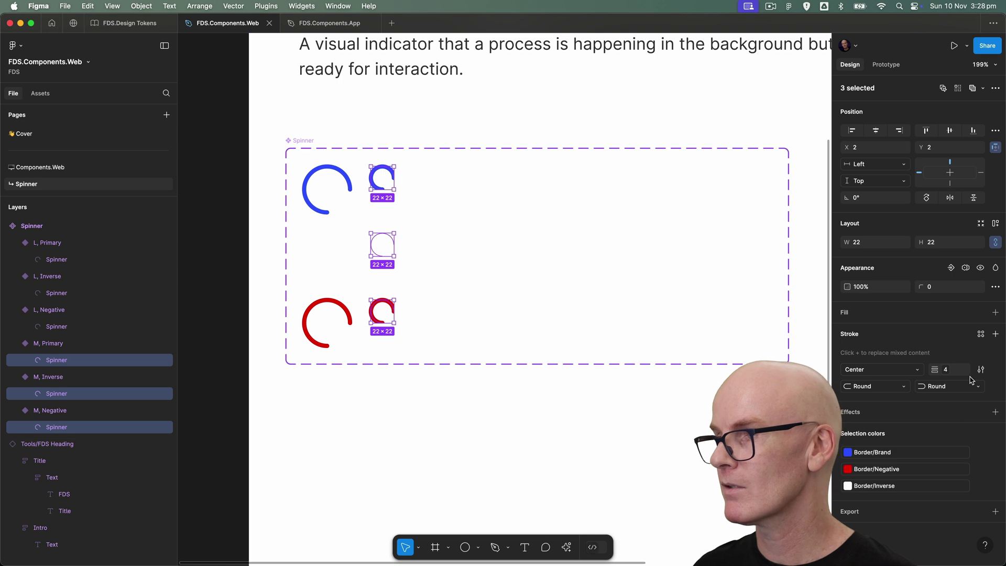
pyautogui.click(946, 370)
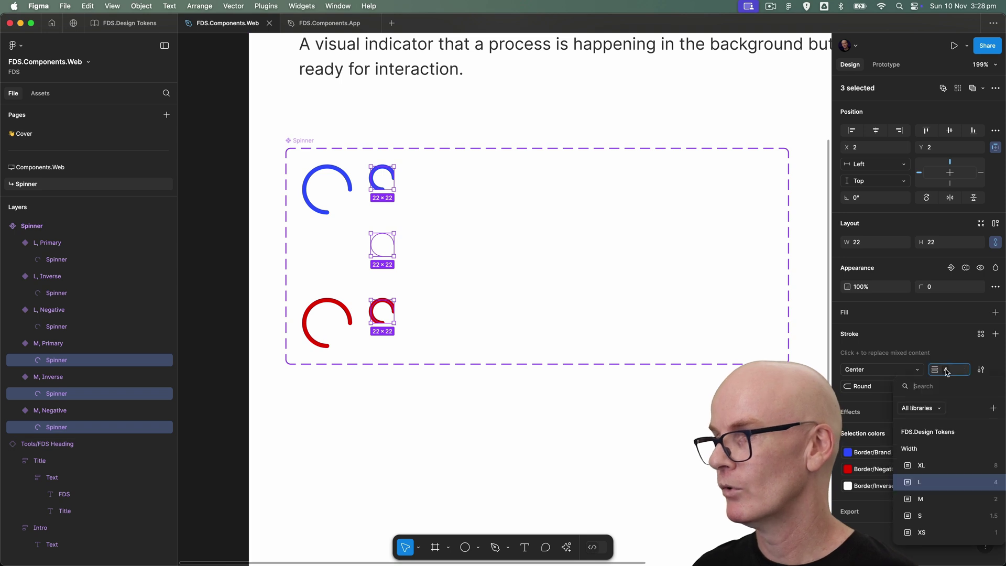
pyautogui.click(960, 501)
pyautogui.click(397, 128)
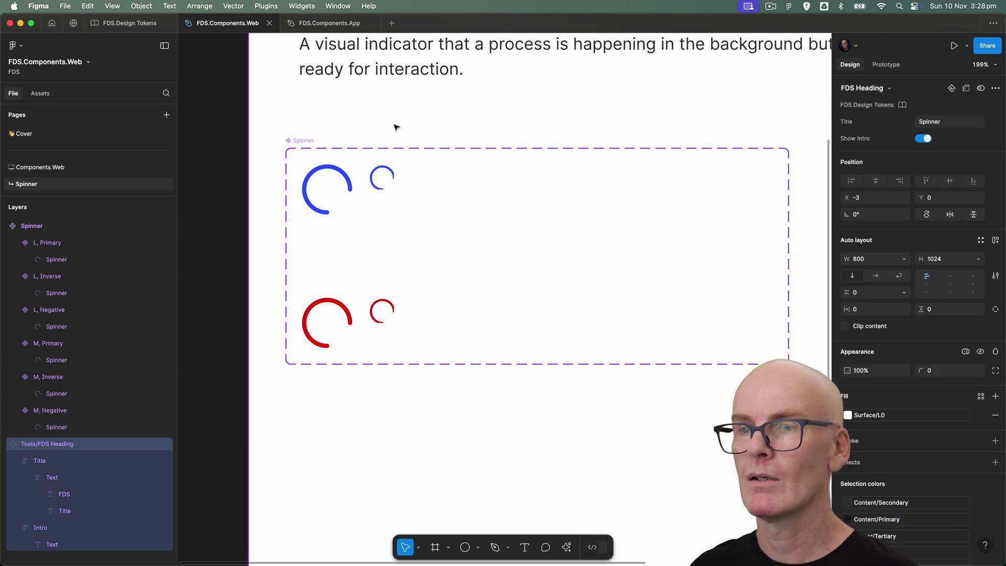
# Step: Position the three M arcs at X 1, Y 1 inside their frames
pyautogui.doubleClick(393, 173)
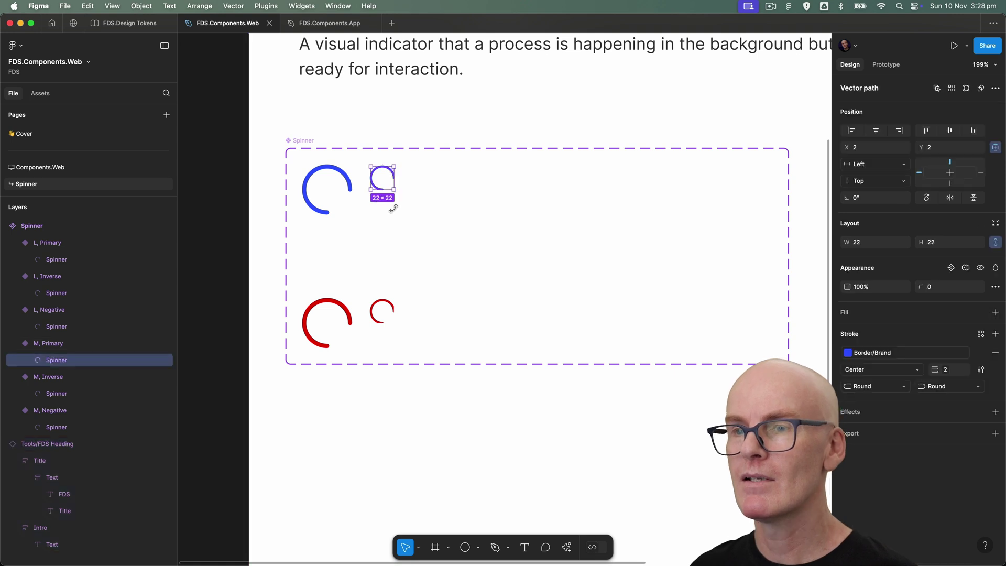
pyautogui.keyDown('shift'); pyautogui.click(388, 238); pyautogui.keyUp('shift')
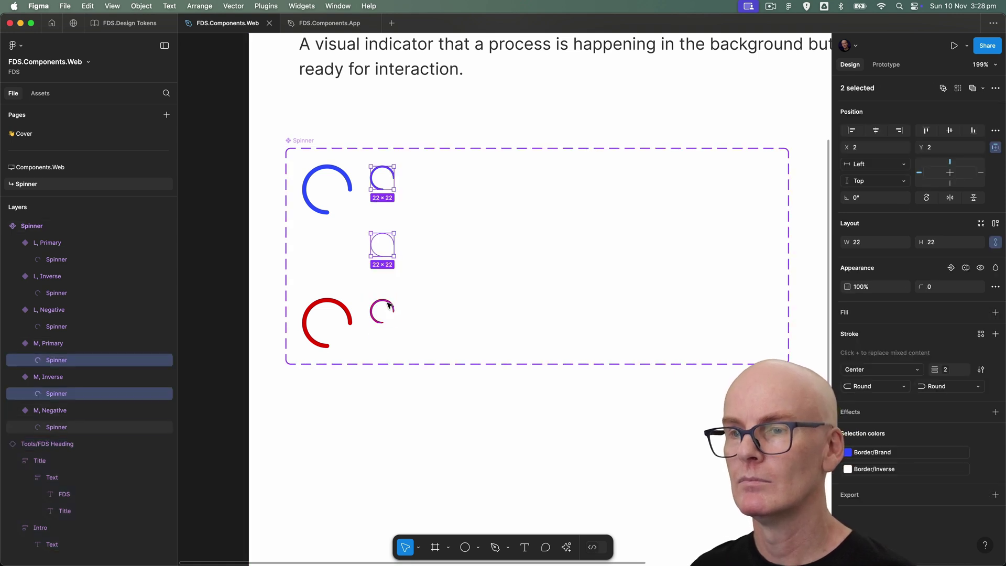
pyautogui.keyDown('shift'); pyautogui.click(389, 307); pyautogui.keyUp('shift')
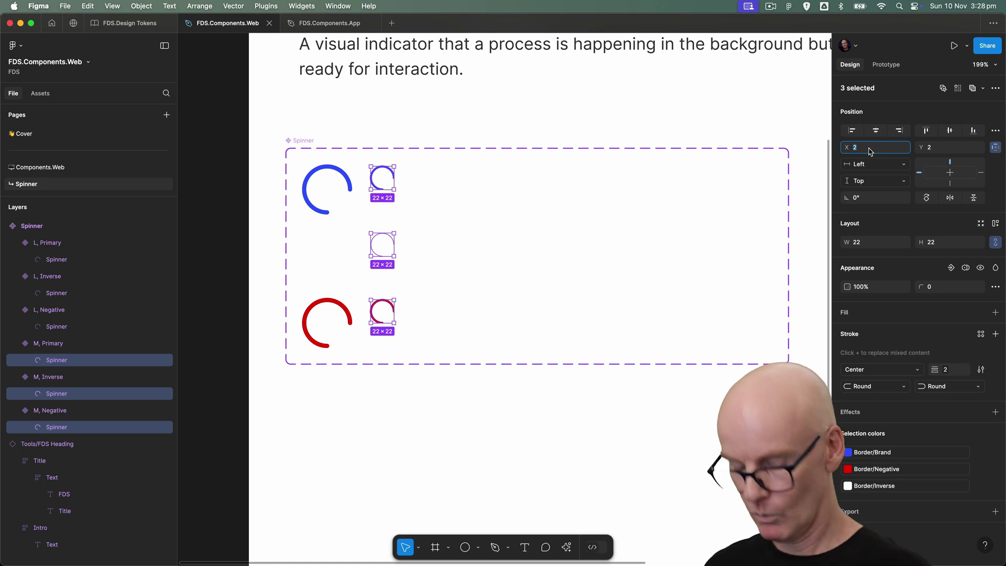
pyautogui.write('1')
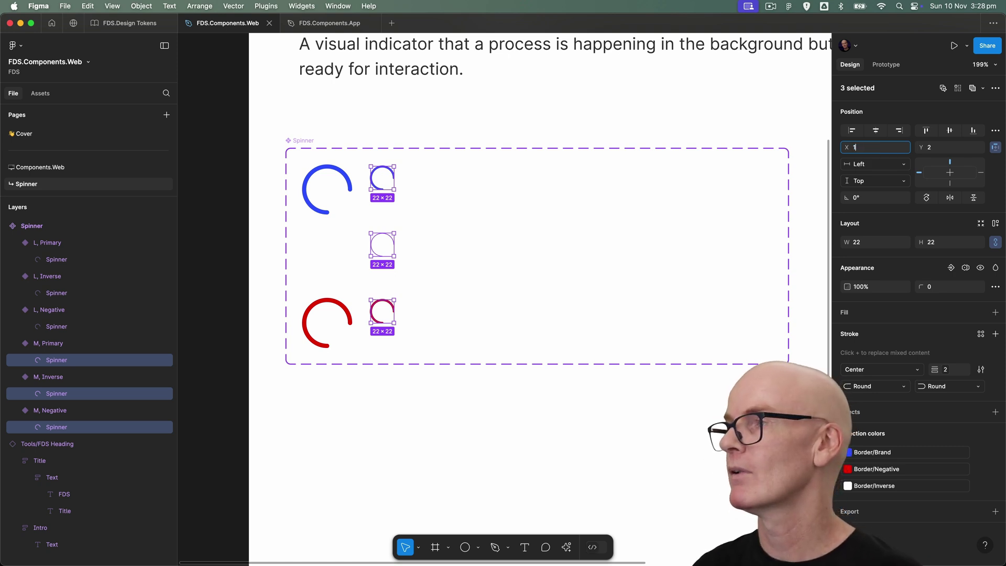
pyautogui.press('Tab')
pyautogui.write('1')
pyautogui.press('Return')
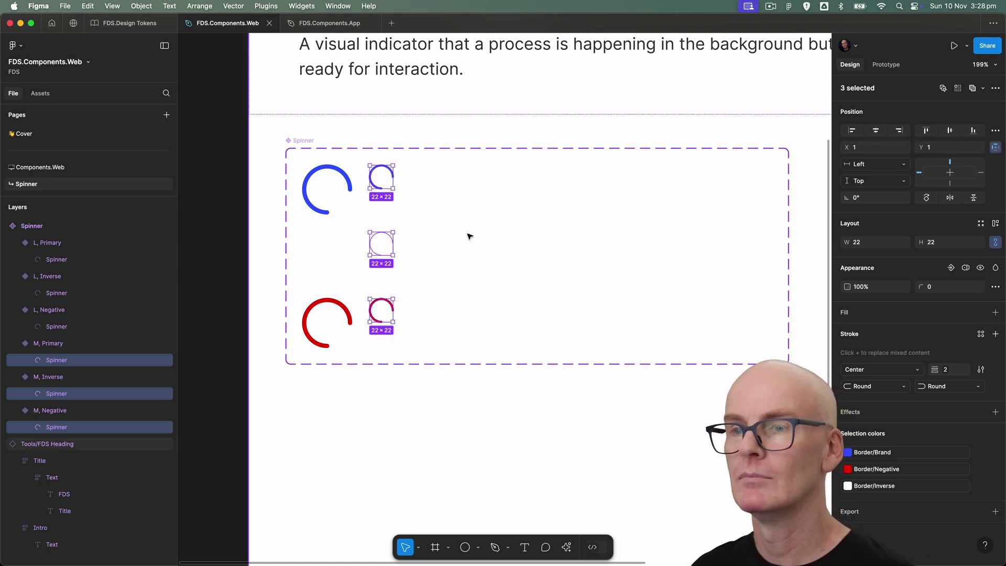
pyautogui.click(464, 179)
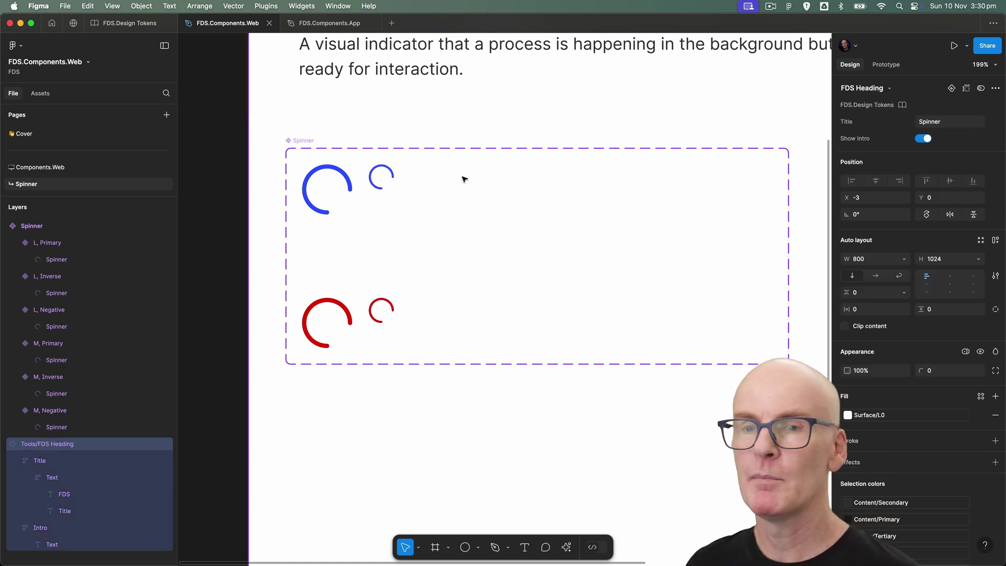
# Step: Duplicate the three M variants into a new column, layers placed below the M variants
pyautogui.click(391, 177)
pyautogui.keyDown('shift'); pyautogui.click(382, 242); pyautogui.keyUp('shift')
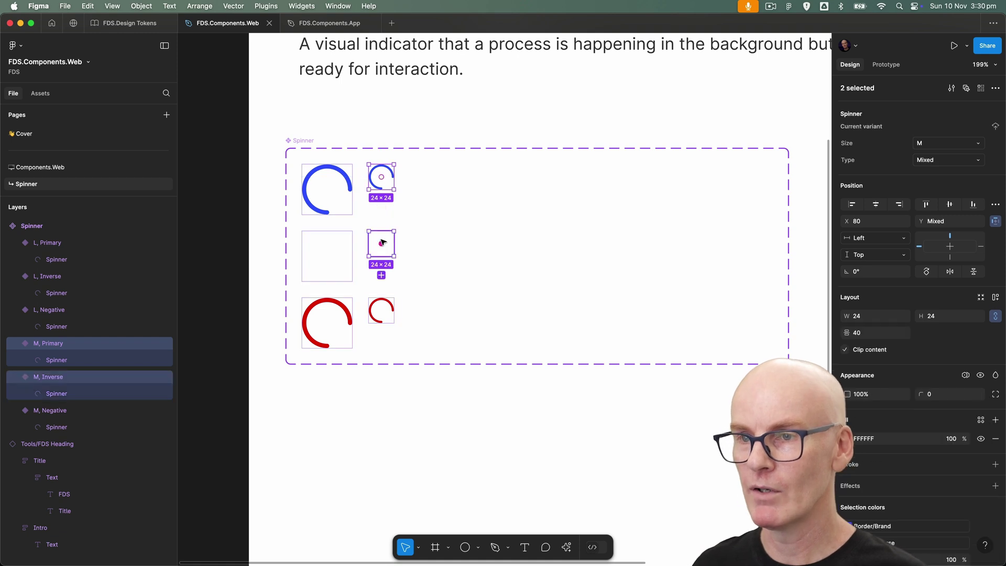
pyautogui.keyDown('shift'); pyautogui.click(383, 310); pyautogui.keyUp('shift')
pyautogui.moveTo(388, 181); pyautogui.dragTo(430, 183)
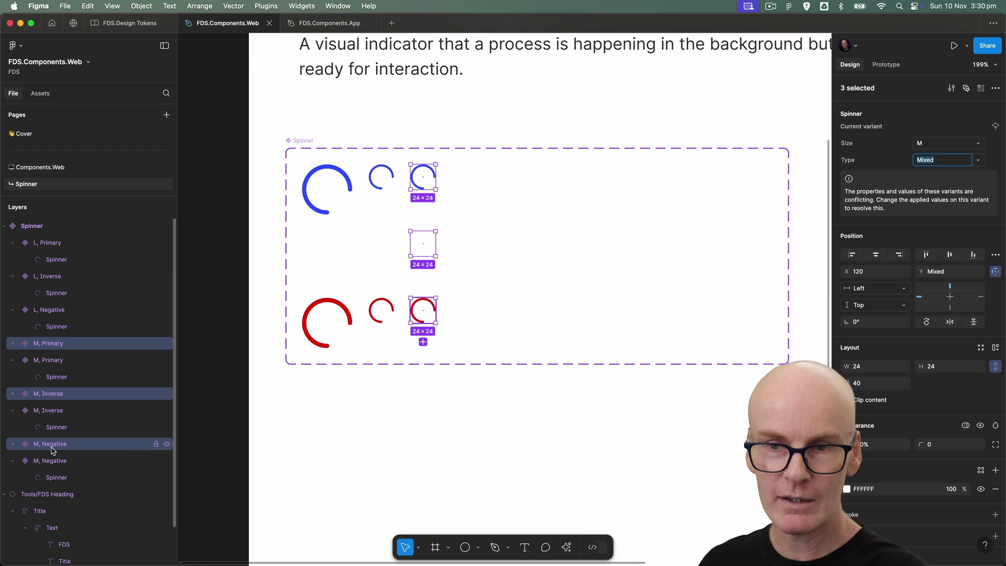
pyautogui.moveTo(52, 451); pyautogui.dragTo(48, 484)
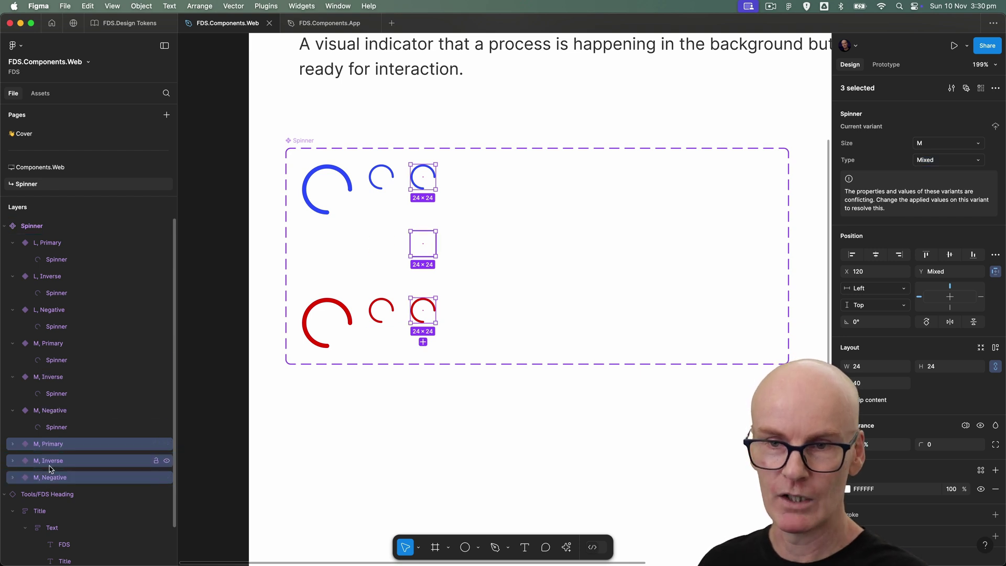
# Step: Give the copies the new Size value S and begin setting their width to 16
pyautogui.click(975, 143)
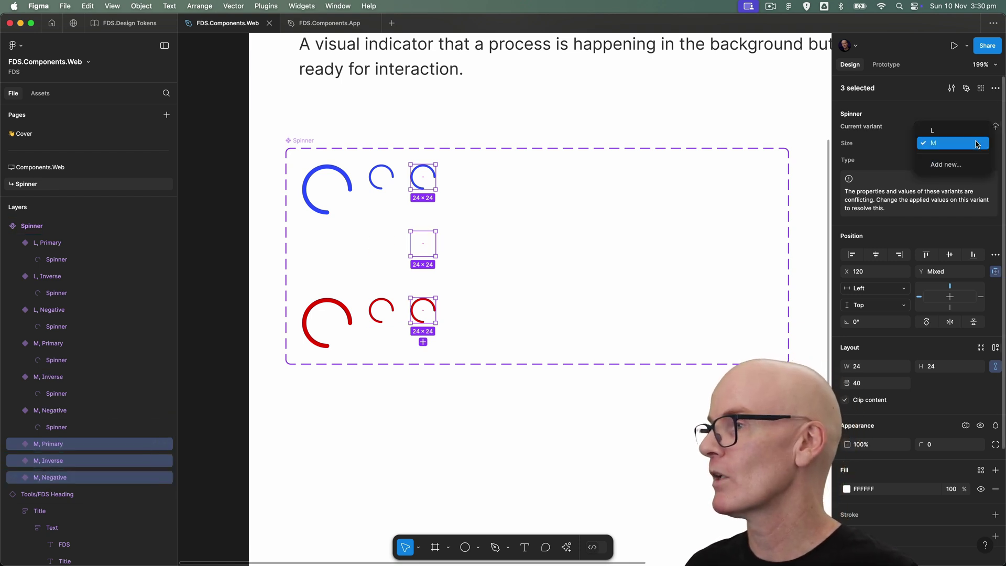
pyautogui.click(939, 167)
pyautogui.write('S')
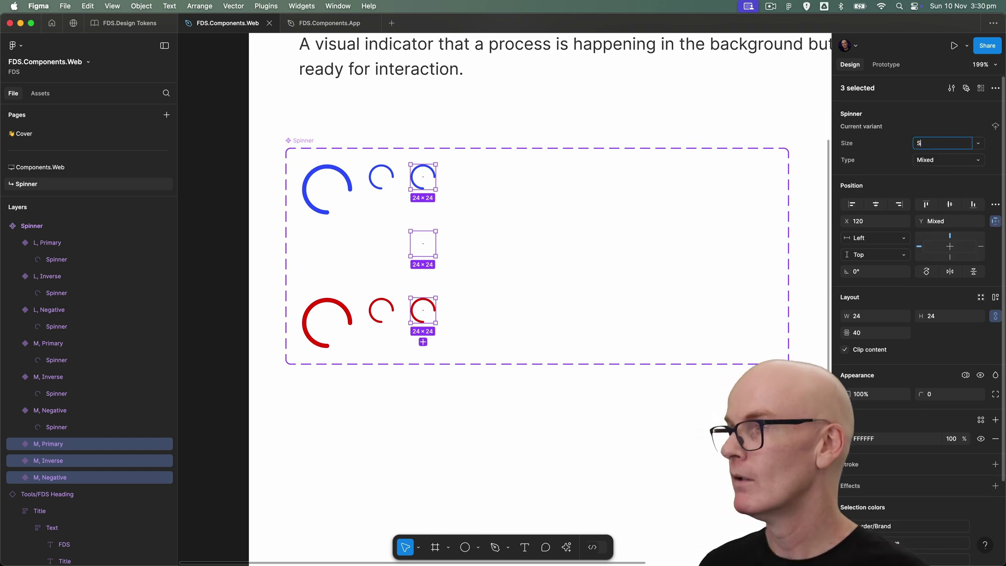
pyautogui.press('Return')
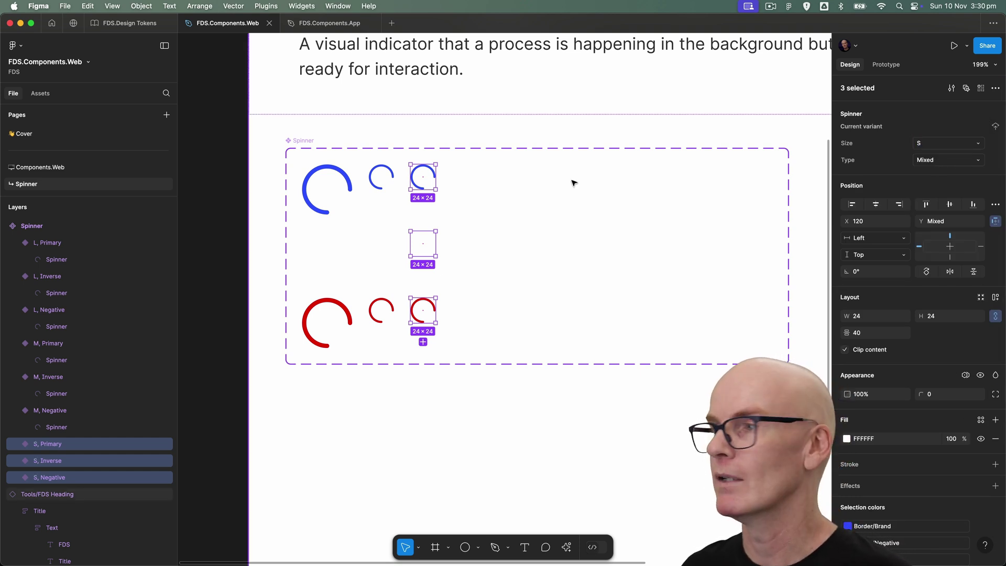
pyautogui.click(873, 320)
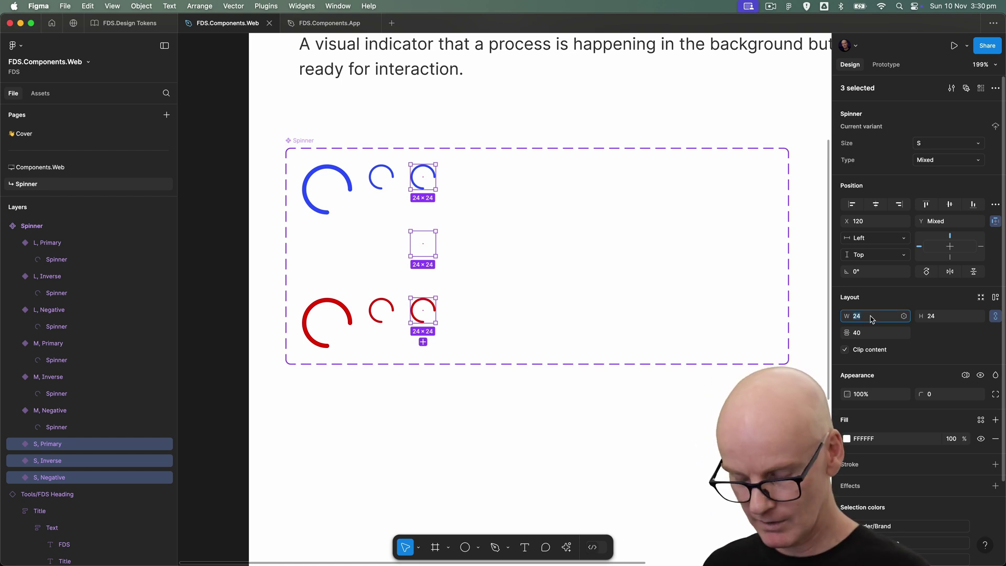
# Step: Make the S spinners 16 wide and their arcs 14×14 with stroke width 1
pyautogui.press('Return')
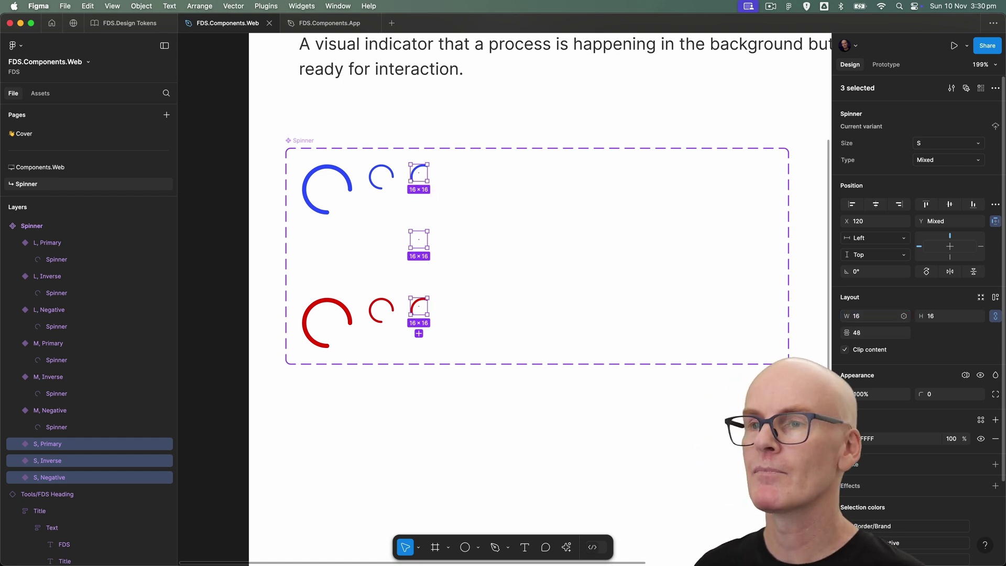
pyautogui.click(405, 113)
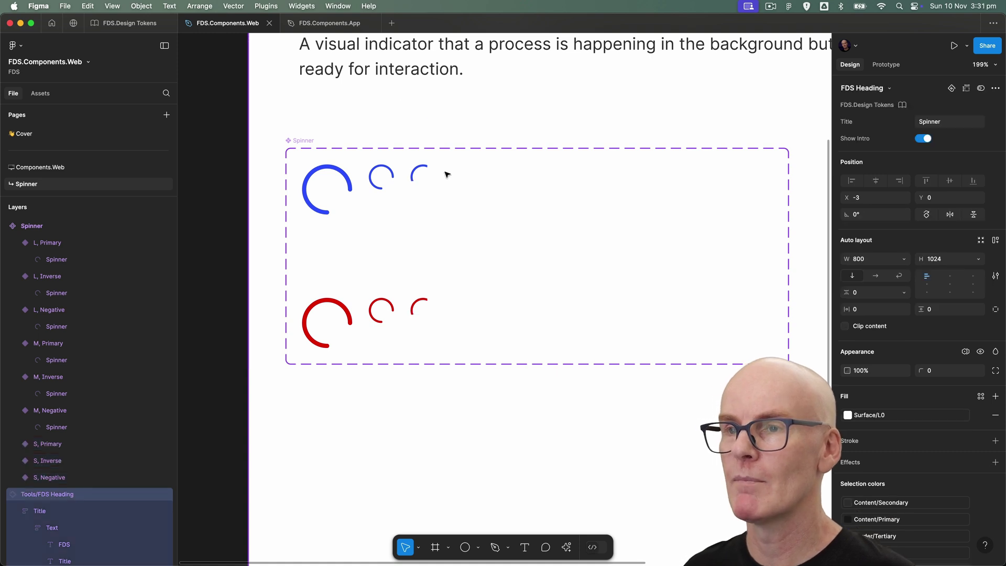
pyautogui.doubleClick(420, 169)
pyautogui.keyDown('shift'); pyautogui.click(422, 236); pyautogui.keyUp('shift')
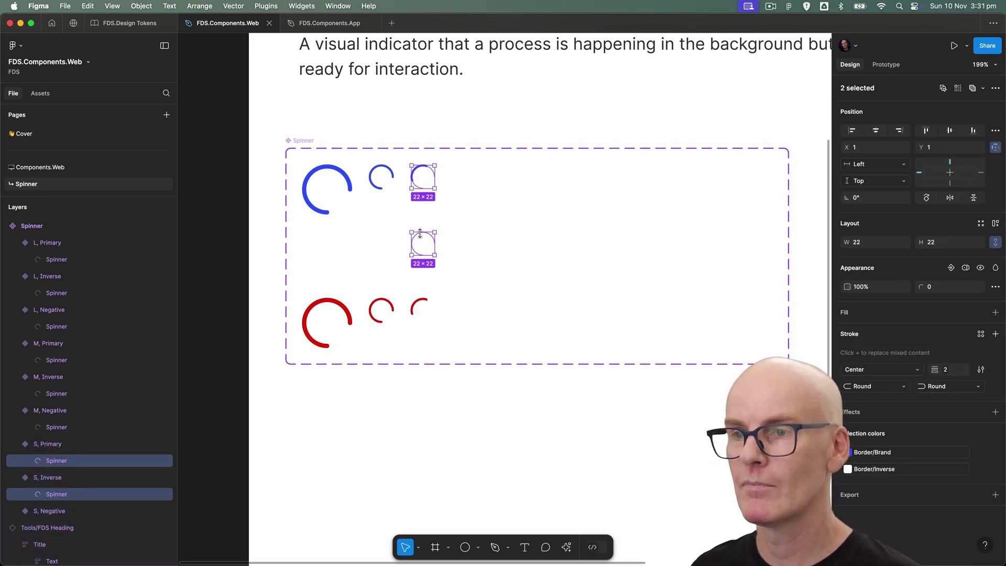
pyautogui.keyDown('shift'); pyautogui.click(421, 303); pyautogui.keyUp('shift')
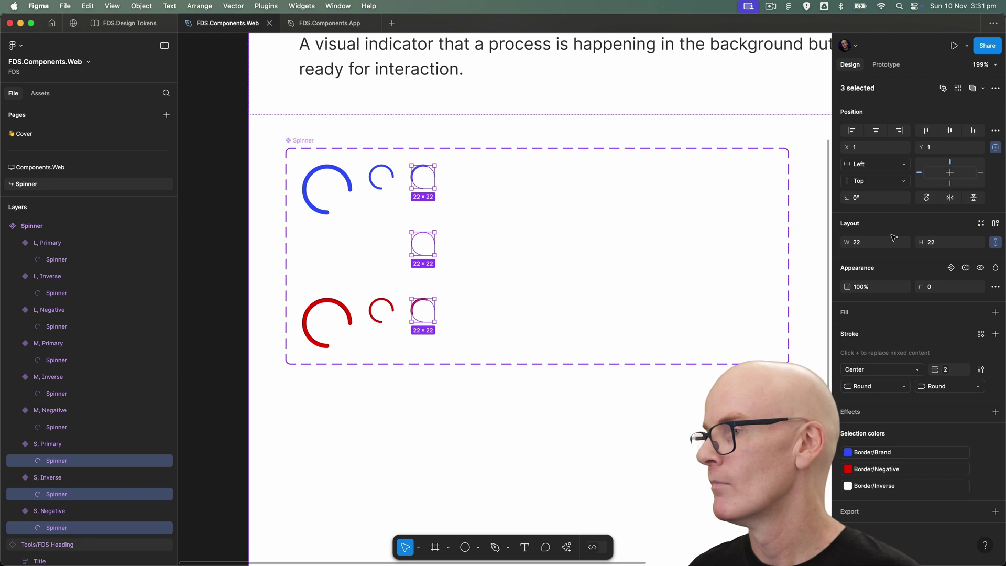
pyautogui.click(869, 245)
pyautogui.write('14')
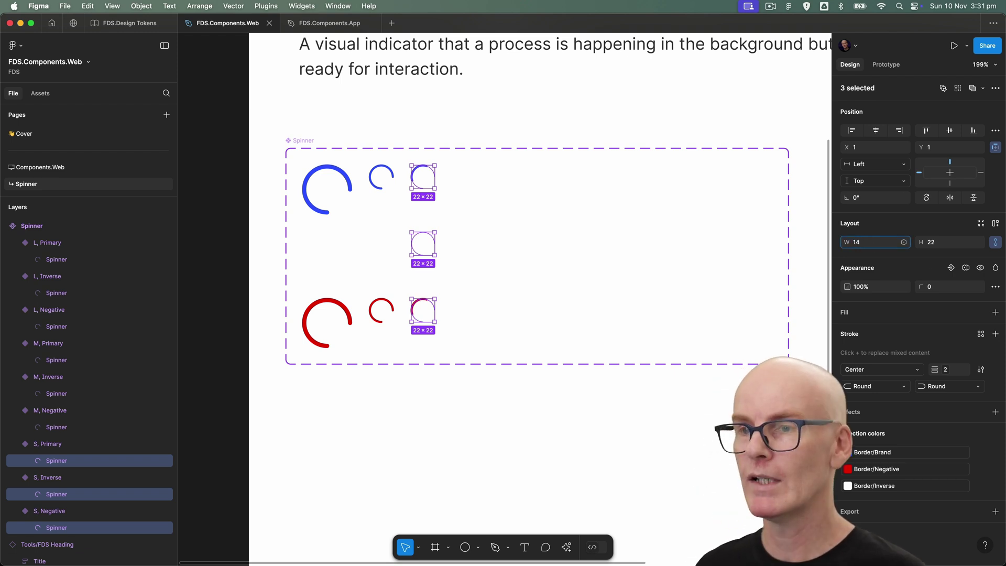
pyautogui.press('Return')
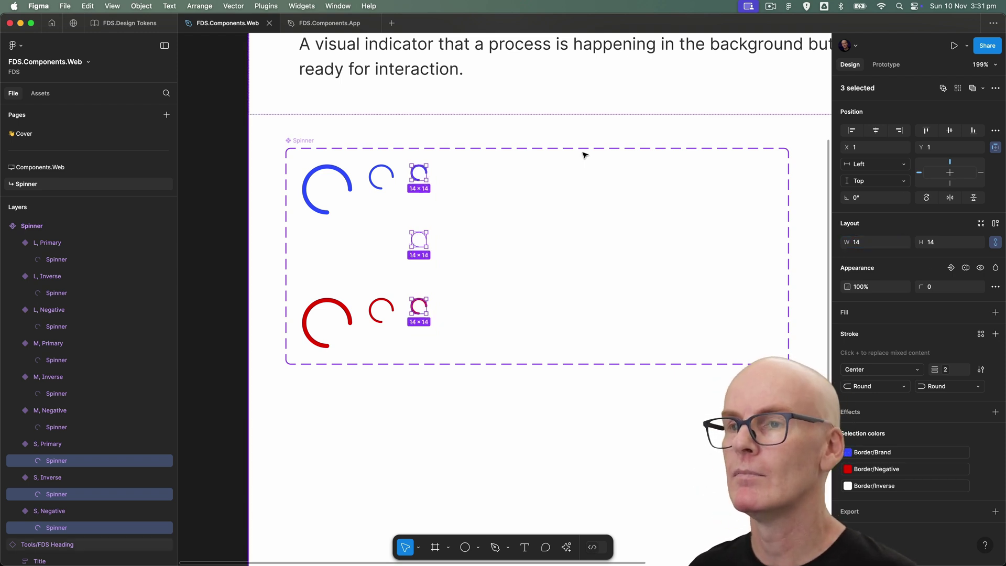
pyautogui.click(957, 376)
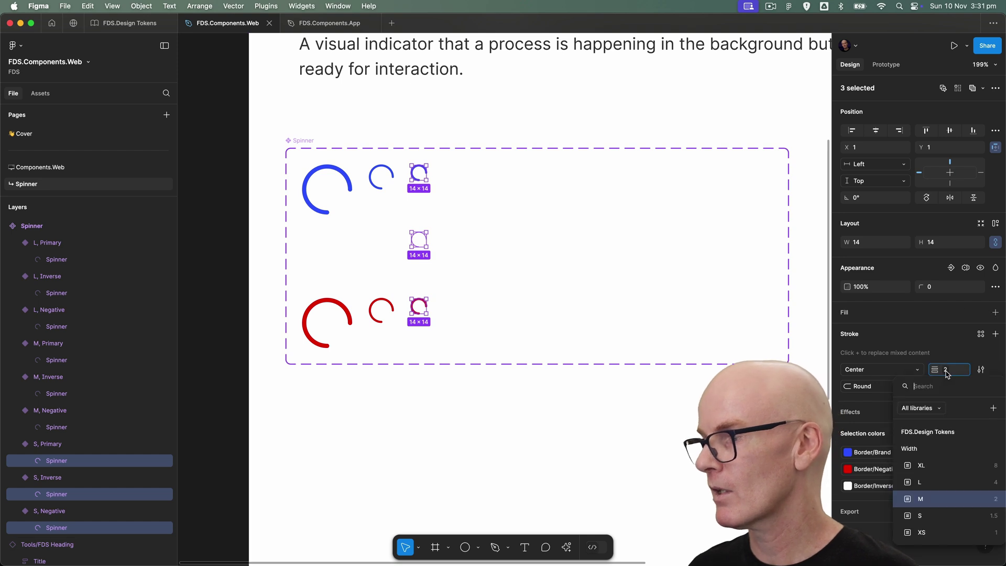
pyautogui.click(951, 538)
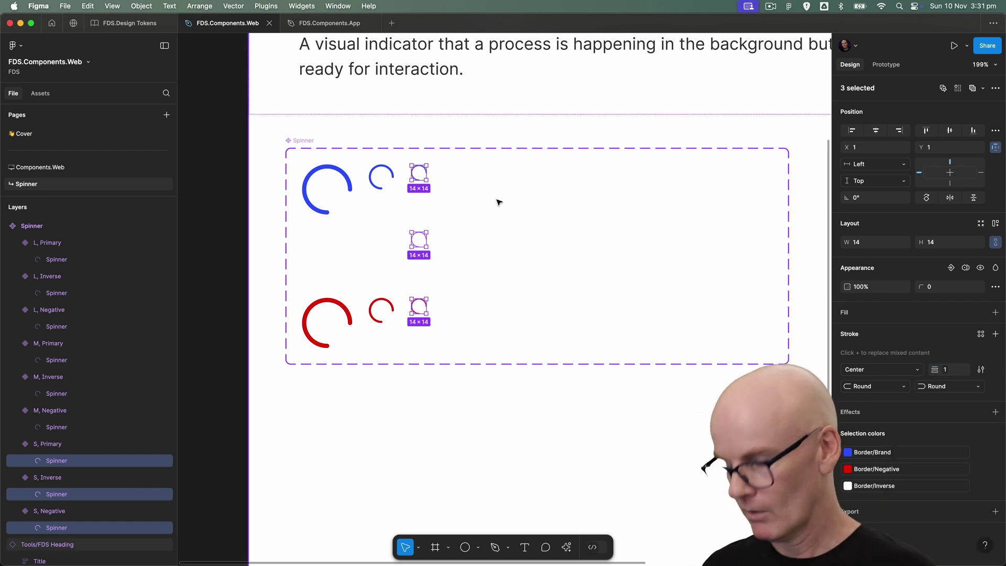
# Step: Zoom in and verify the small Primary arc sits 1 px in from its frame
pyautogui.hotkey('shift', '2')
pyautogui.click(521, 143)
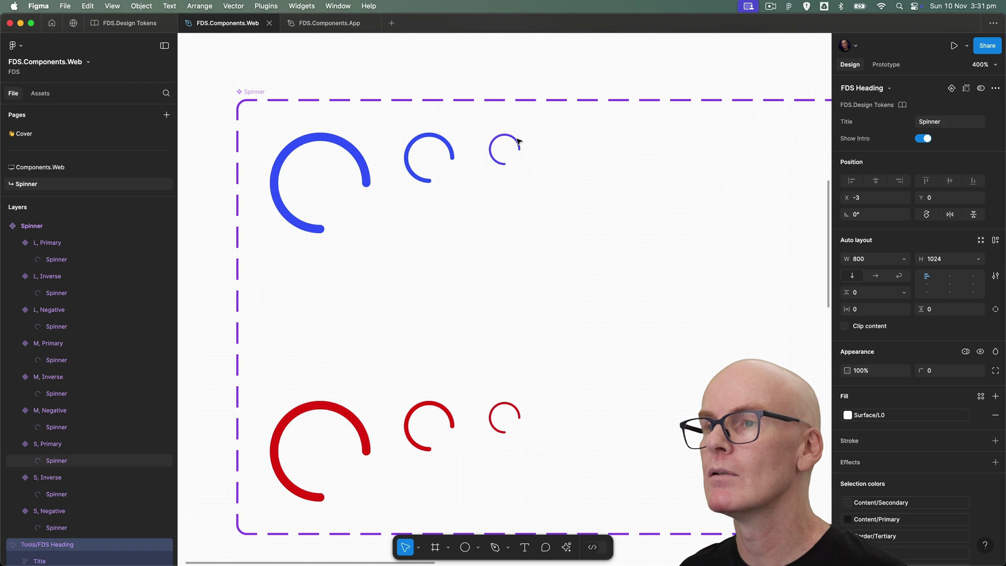
pyautogui.click(520, 135)
pyautogui.hotkey('shift', '2')
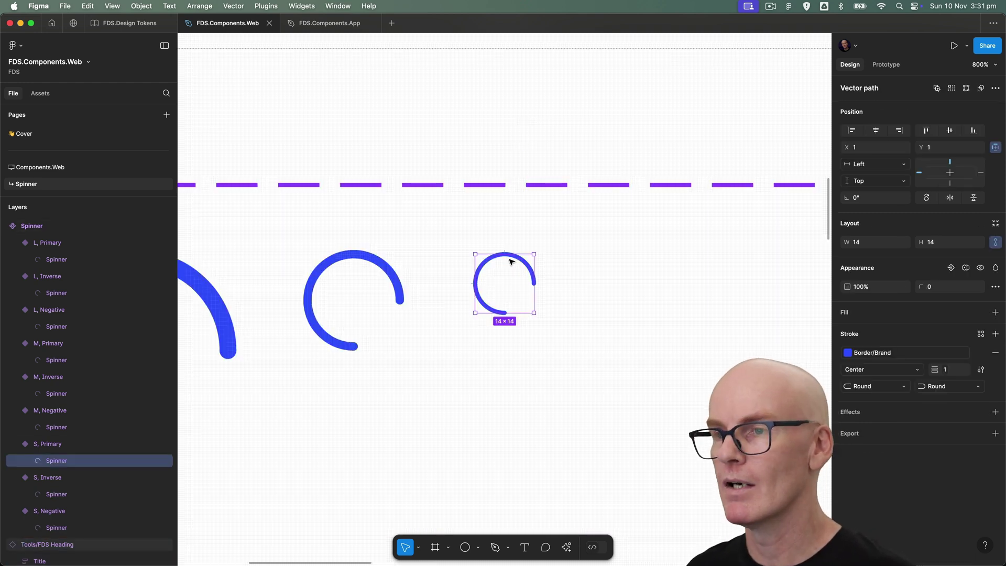
pyautogui.press('alt')
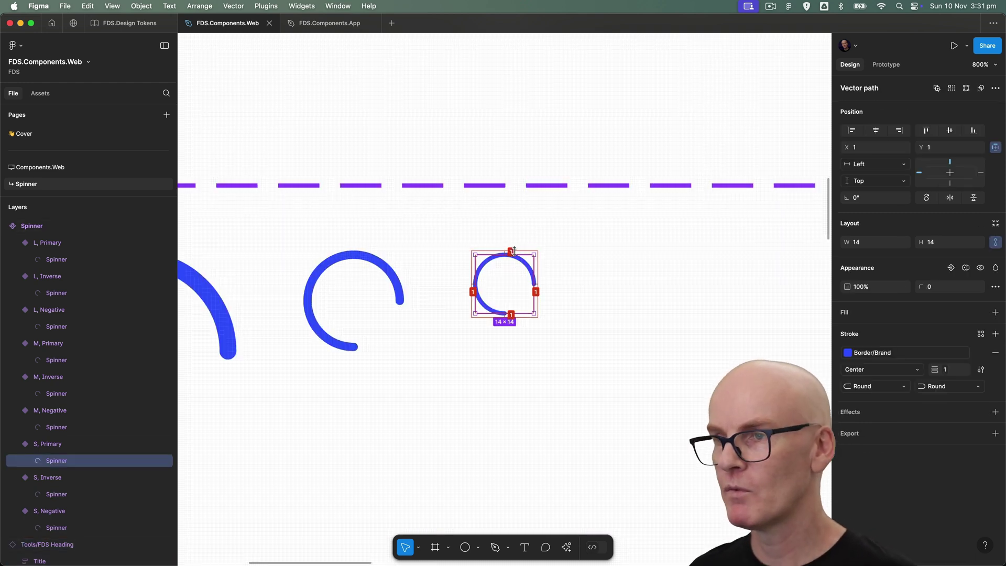
pyautogui.press('Left')
pyautogui.press('Up')
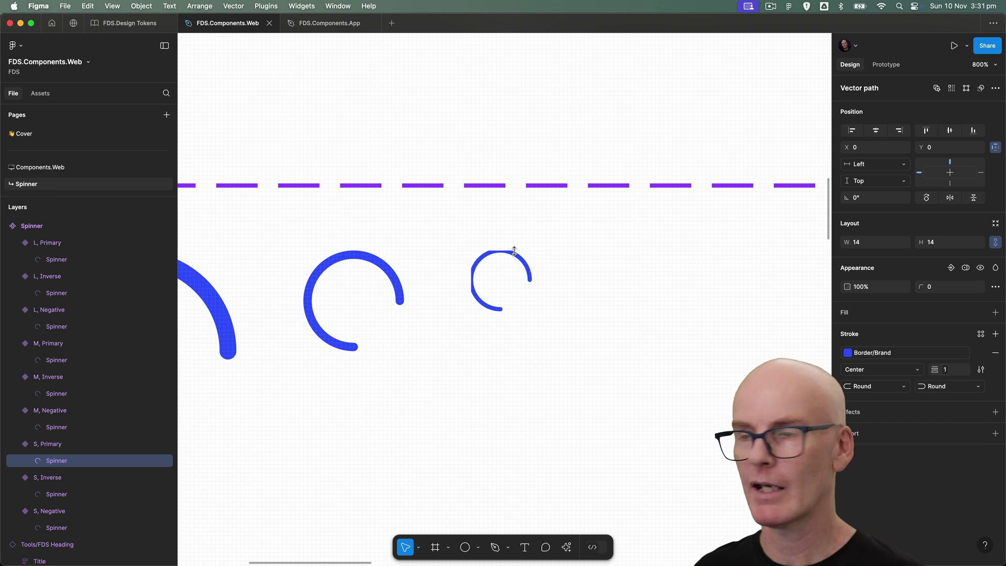
pyautogui.press('Right')
pyautogui.press('Down')
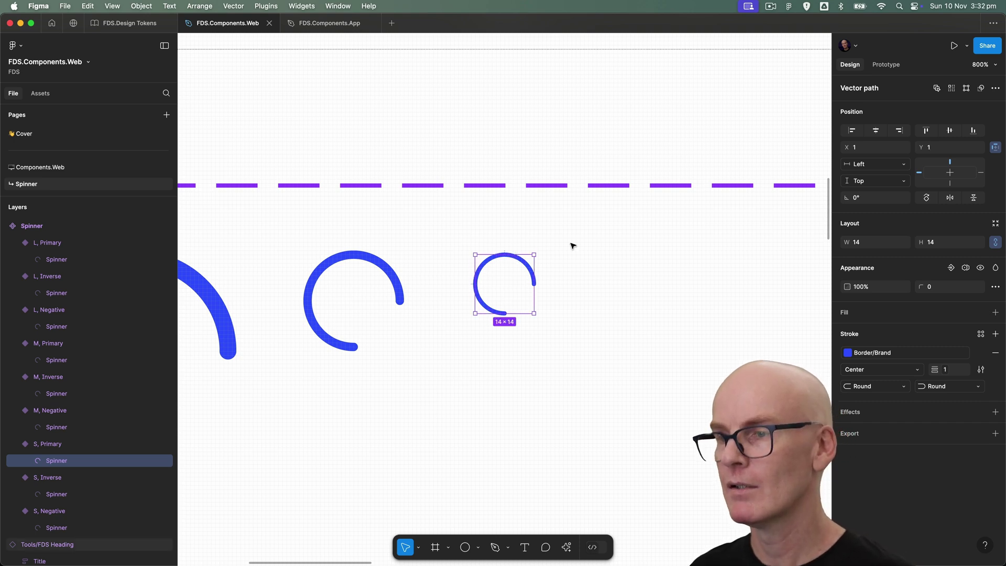
pyautogui.click(573, 245)
pyautogui.hotkey('shift', '2')
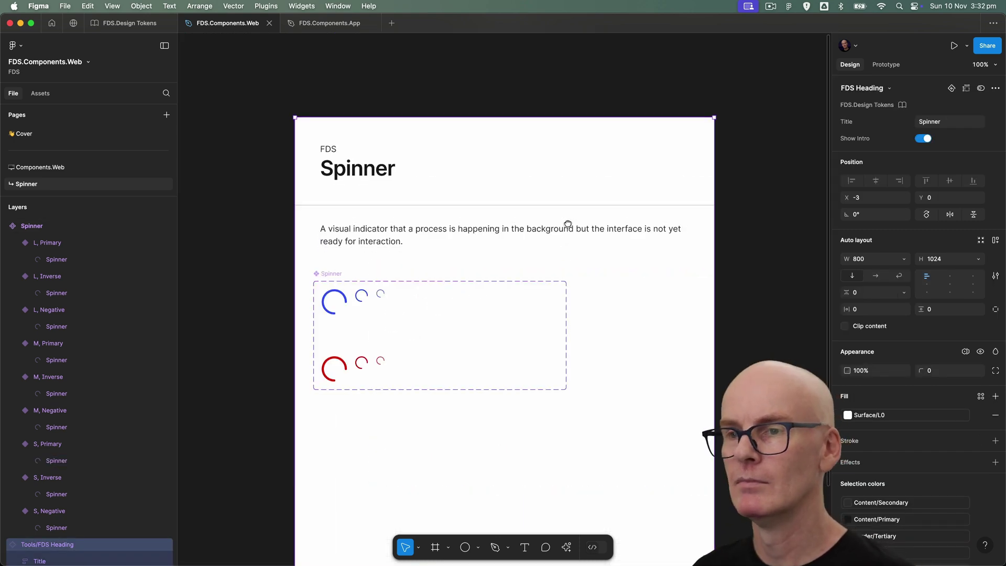
# Step: Resize the Spinner component set to fit its nine variants
pyautogui.click(233, 229)
pyautogui.scroll(1, 314, 225)
pyautogui.click(338, 221)
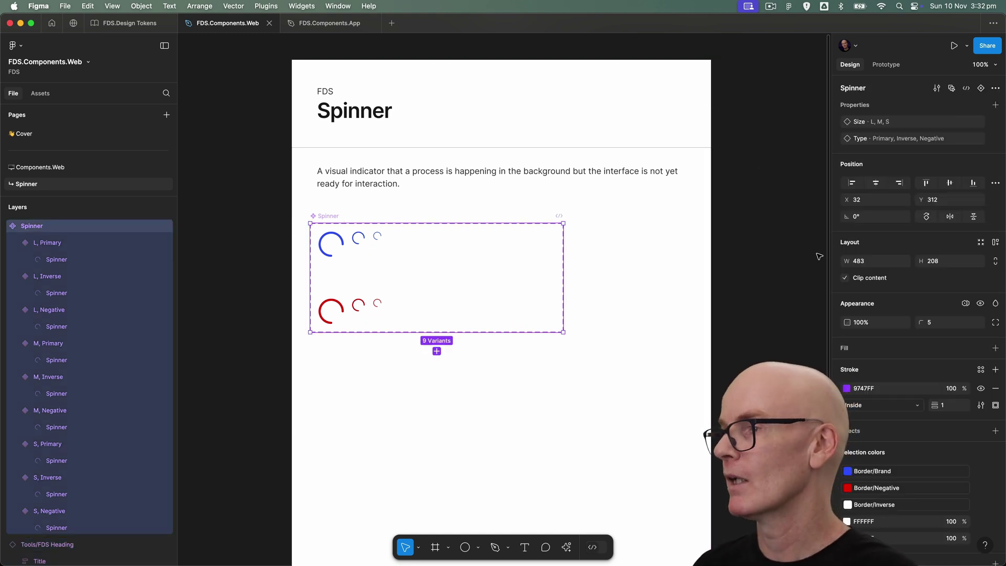
pyautogui.click(981, 245)
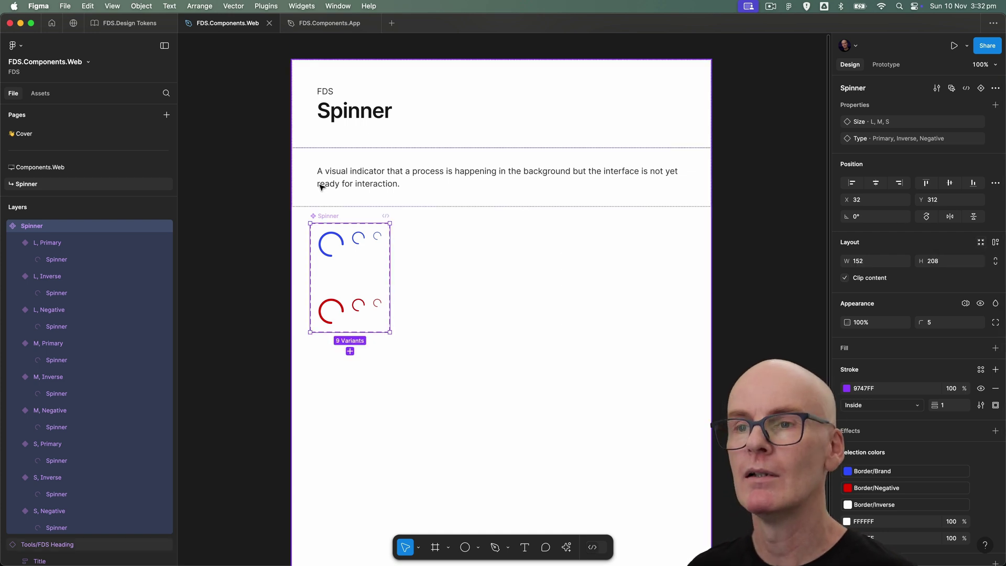
# Step: Nudge the component set to X 45, Y 328, just below the intro text
pyautogui.press('alt')
pyautogui.hotkey('shift', 'Right')
pyautogui.hotkey('shift', 'Right')
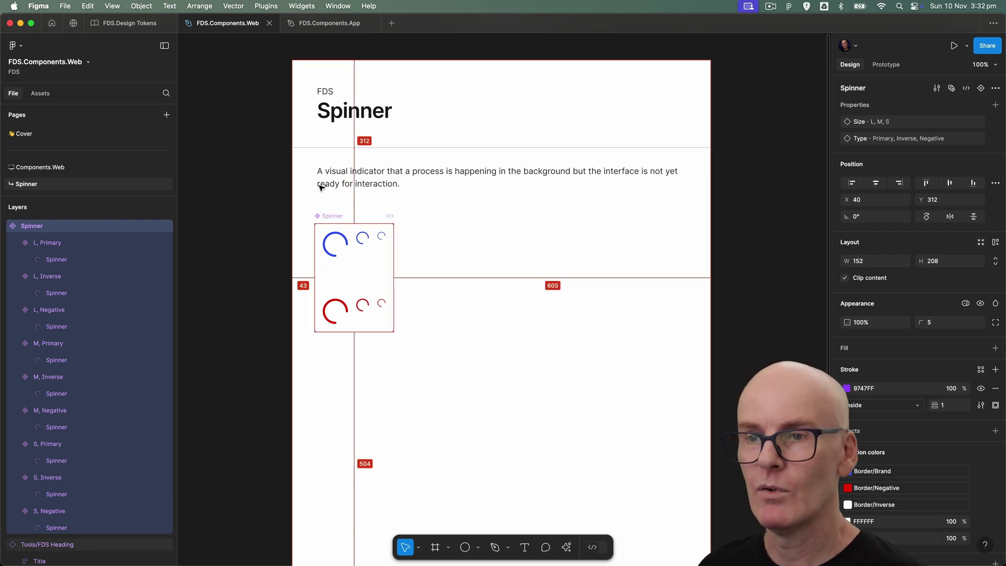
pyautogui.press('Left')
pyautogui.press('Left')
pyautogui.press('Left')
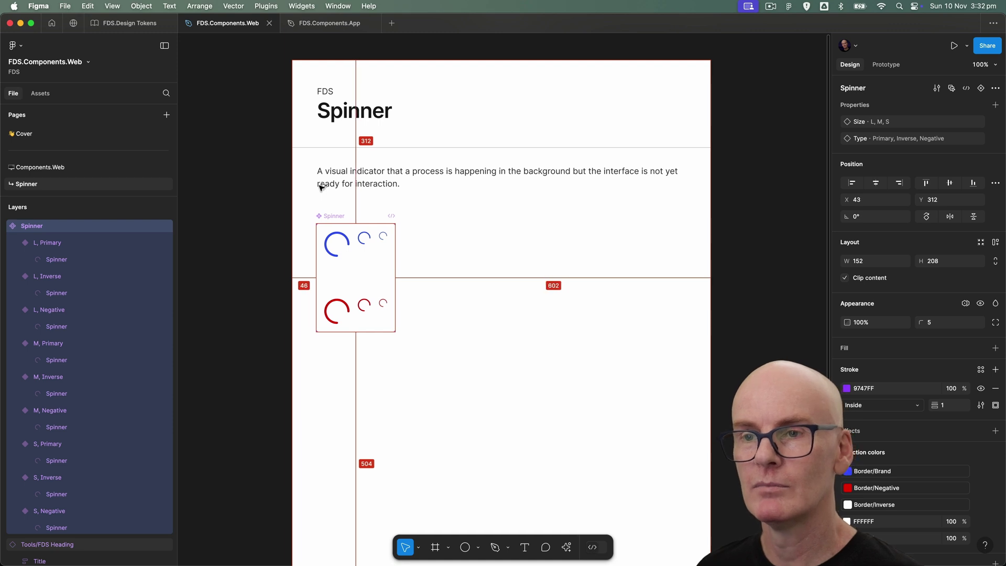
pyautogui.click(333, 206)
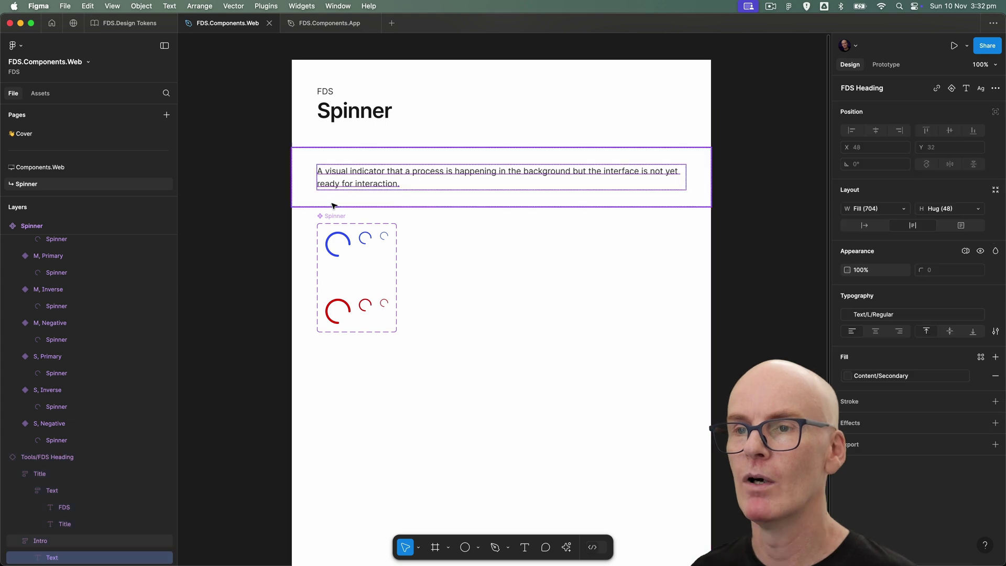
pyautogui.press('Escape')
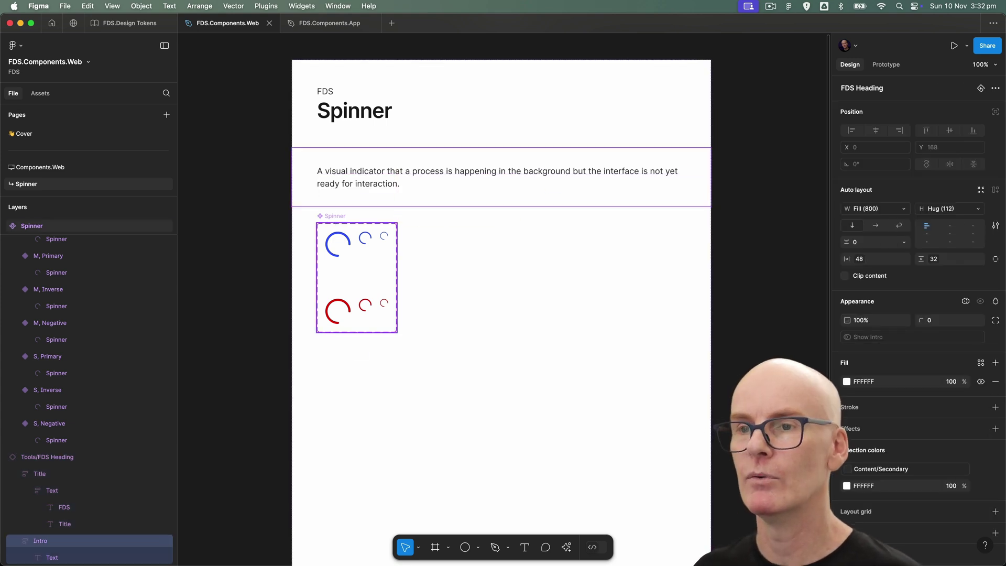
pyautogui.click(332, 222)
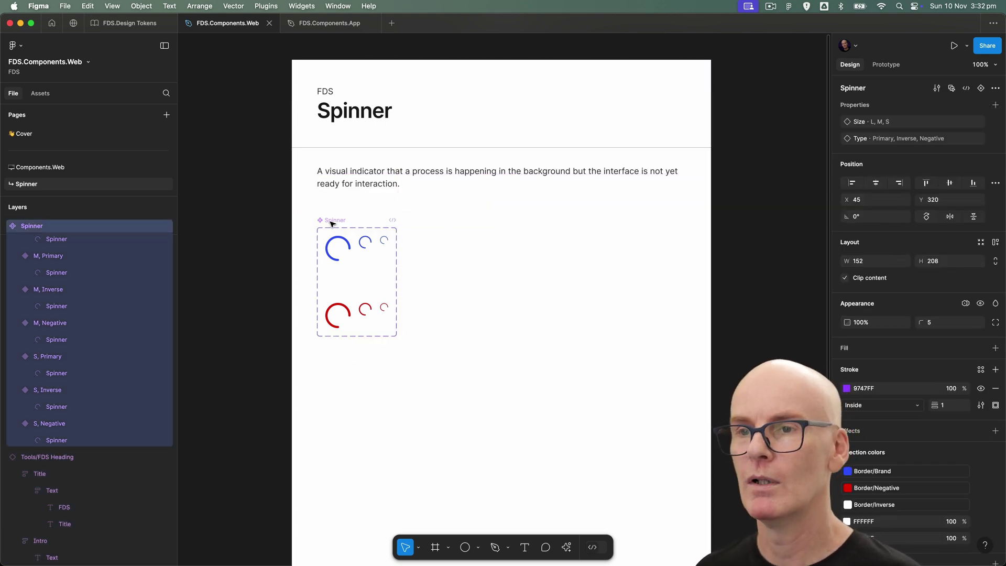
pyautogui.press('Down')
pyautogui.press('Down')
pyautogui.press('Down')
pyautogui.press('Down')
pyautogui.press('Down')
pyautogui.press('Down')
pyautogui.press('Down')
pyautogui.press('Down')
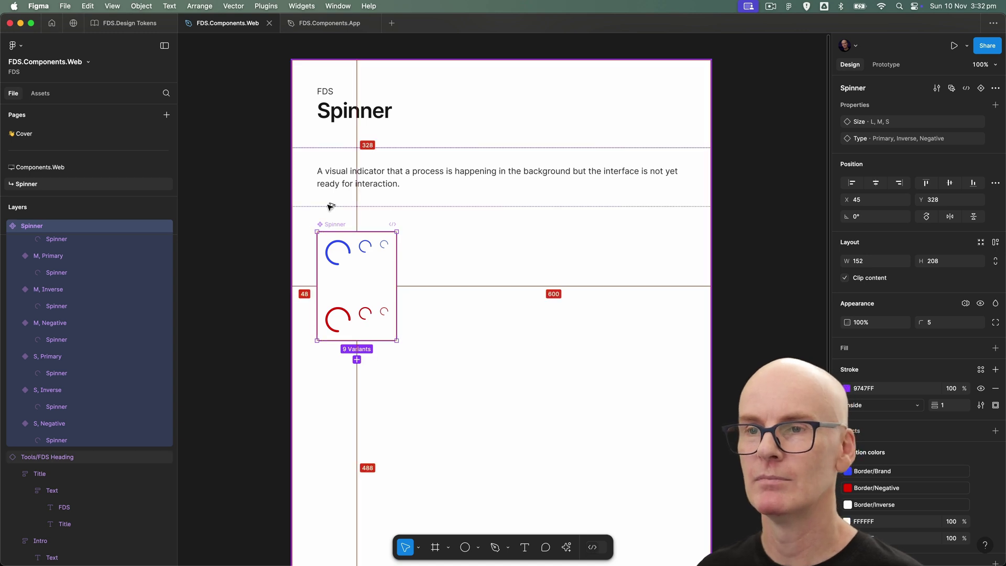
pyautogui.click(248, 214)
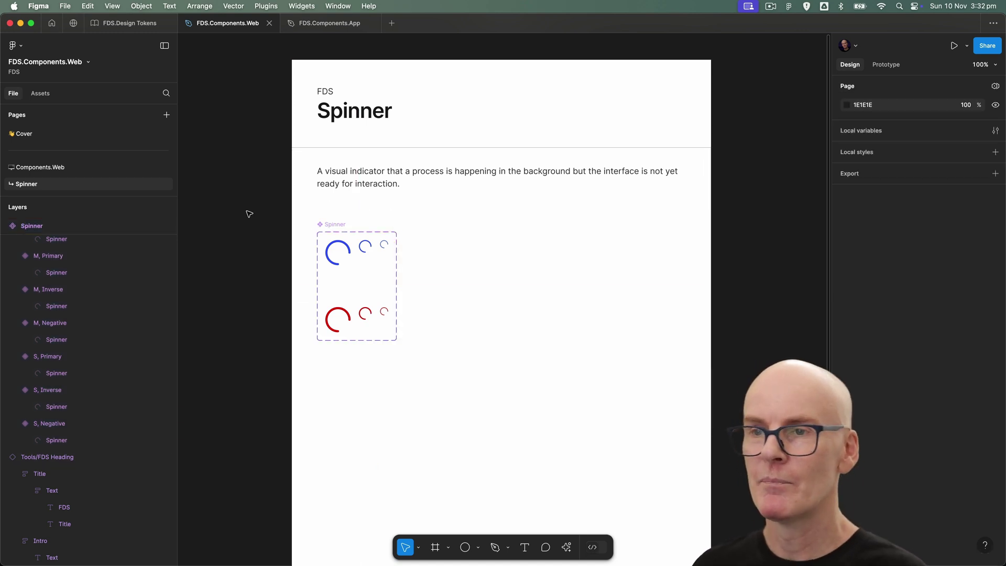
# Step: Place a test Spinner instance beside the set and cycle its size through M, S and back to L
pyautogui.click(334, 247)
pyautogui.moveTo(332, 244); pyautogui.dragTo(434, 236)
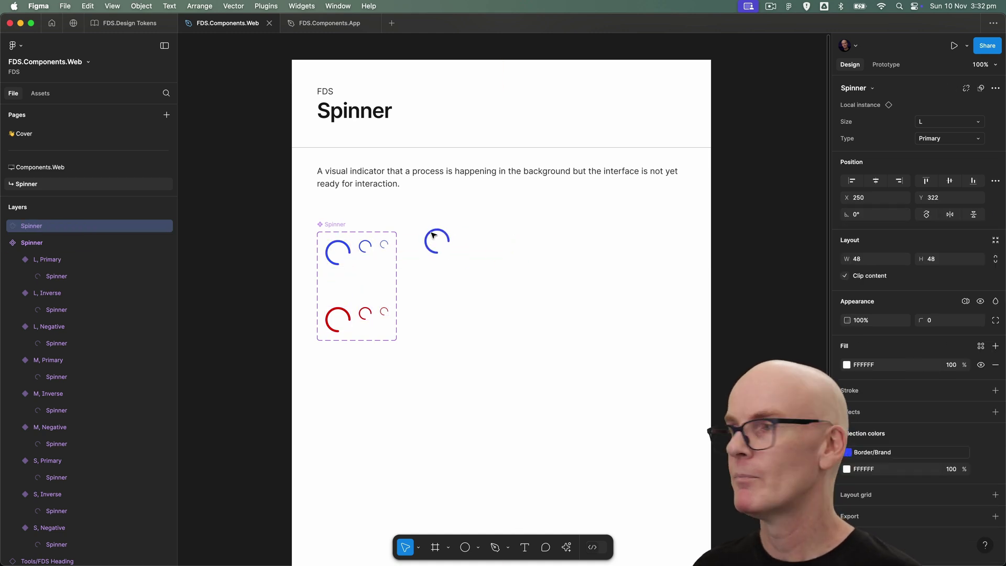
pyautogui.click(932, 121)
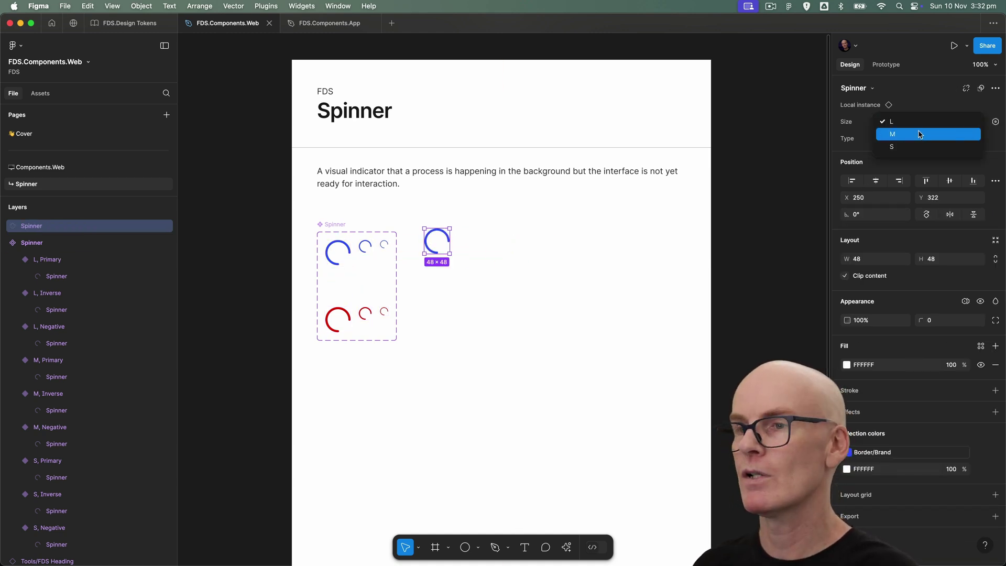
pyautogui.click(924, 134)
pyautogui.click(926, 126)
pyautogui.click(921, 132)
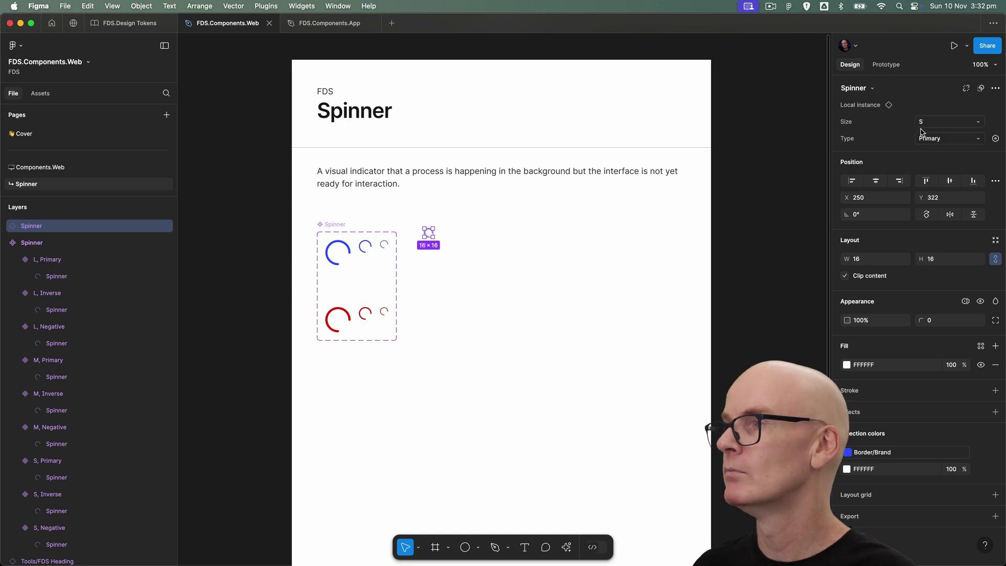
pyautogui.click(923, 125)
pyautogui.click(918, 103)
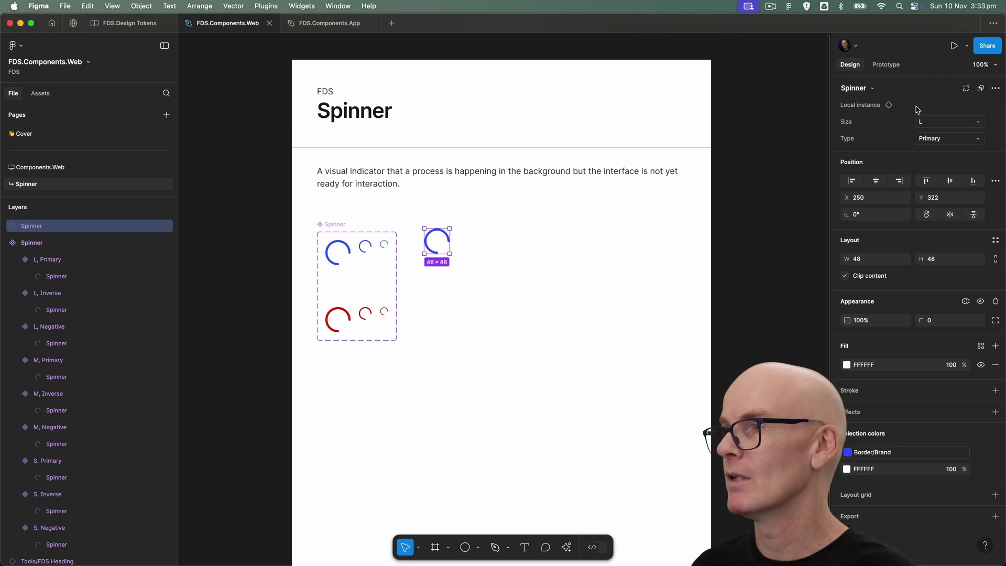
# Step: Switch the test spinner's type to Inverse, then Negative, and delete the instance
pyautogui.click(929, 139)
pyautogui.click(927, 148)
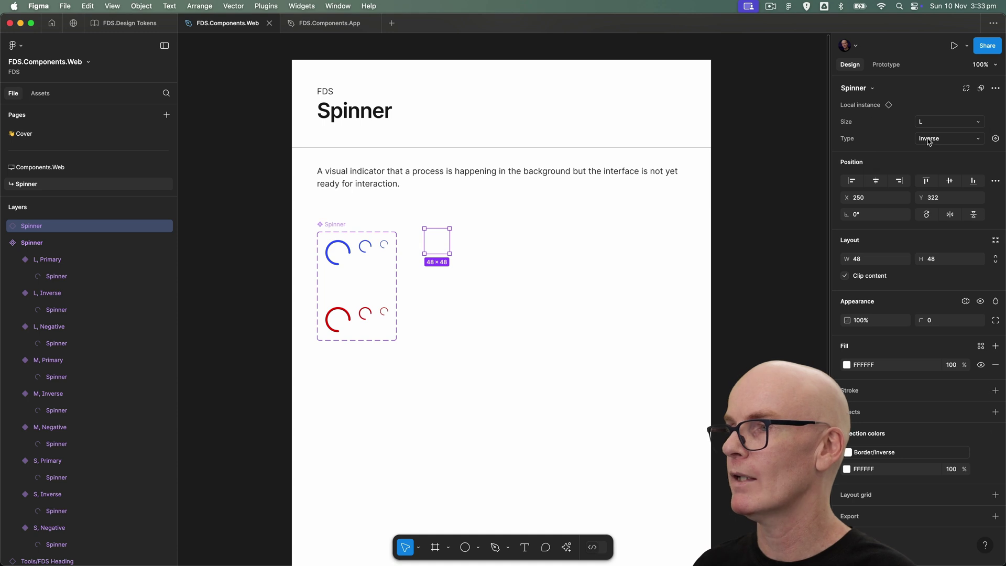
pyautogui.click(928, 140)
pyautogui.click(925, 149)
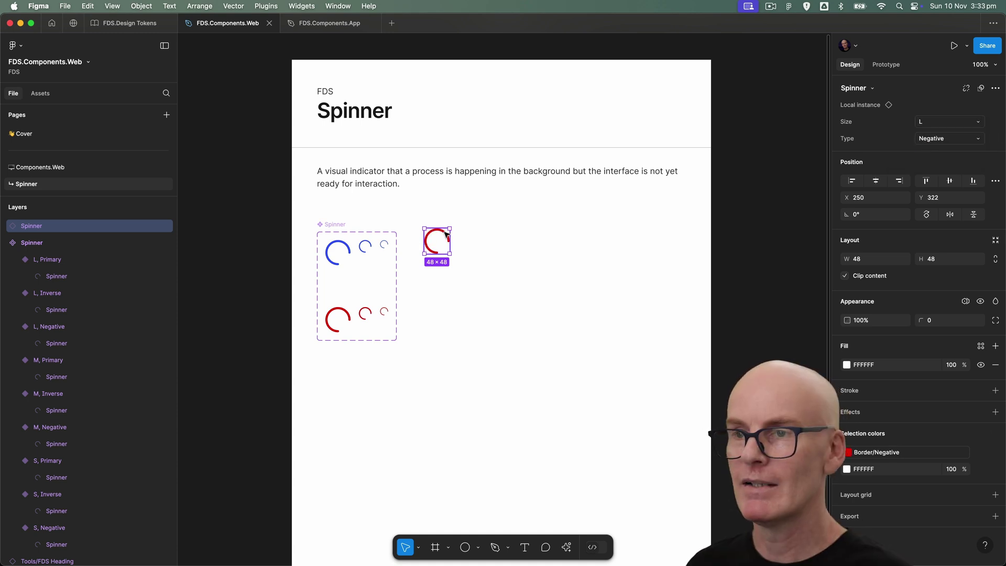
pyautogui.press('Delete')
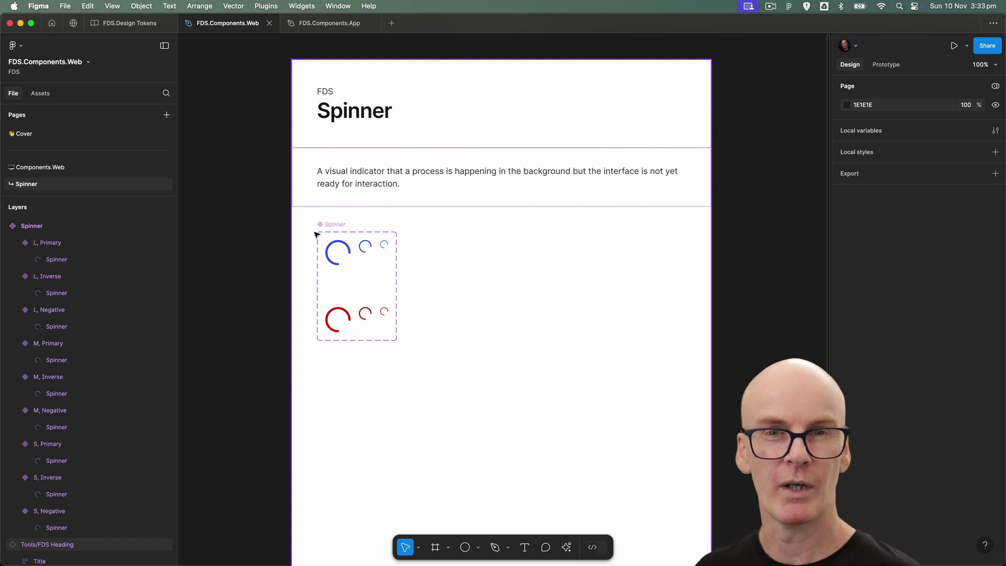
# Step: Collapse the Spinner set, copy it together with the FDS Heading frame, and go to FDS.Components.App
pyautogui.scroll(-1, 316, 234)
pyautogui.click(108, 224)
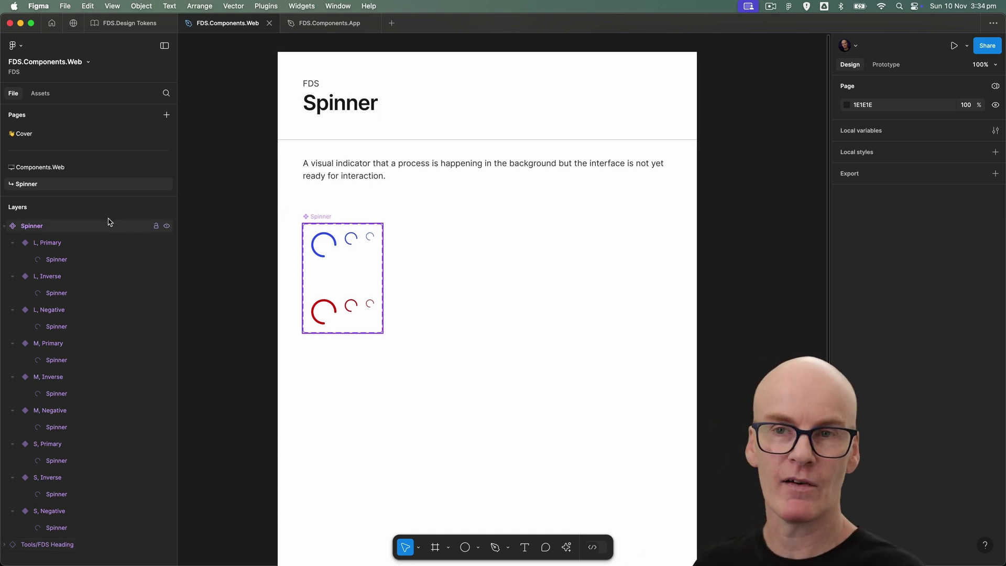
pyautogui.click(4, 226)
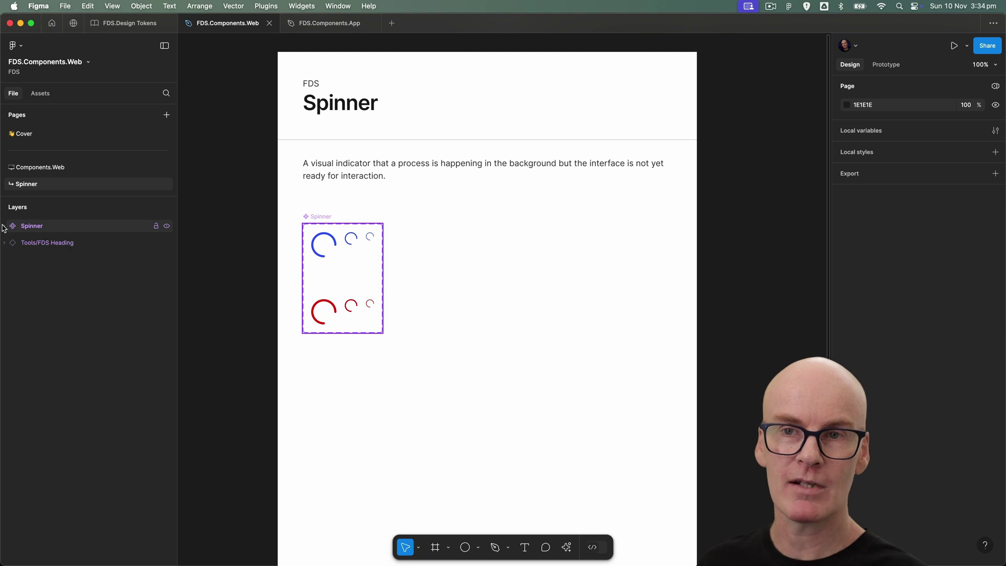
pyautogui.click(30, 229)
pyautogui.keyDown('shift'); pyautogui.click(35, 244); pyautogui.keyUp('shift')
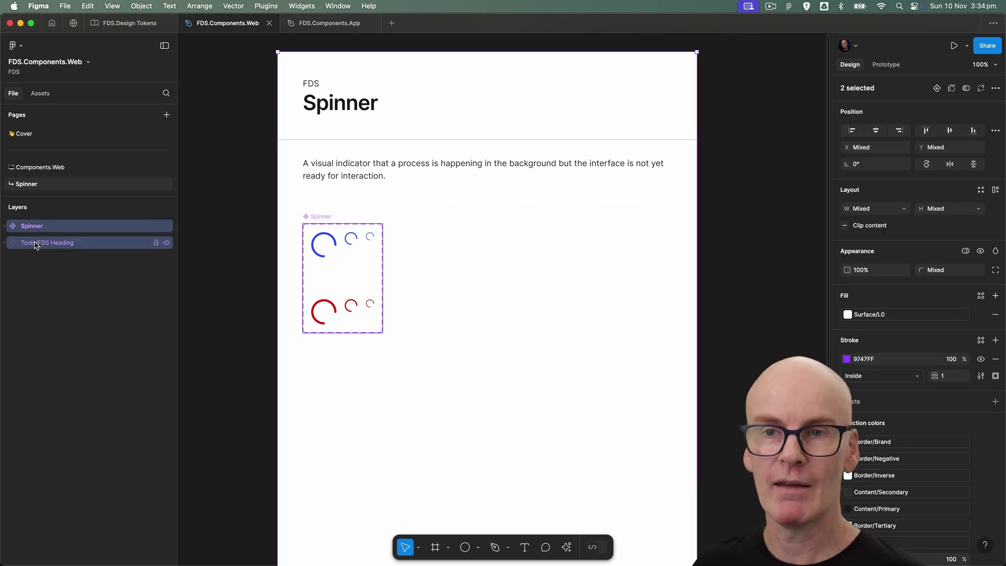
pyautogui.press('super+c')
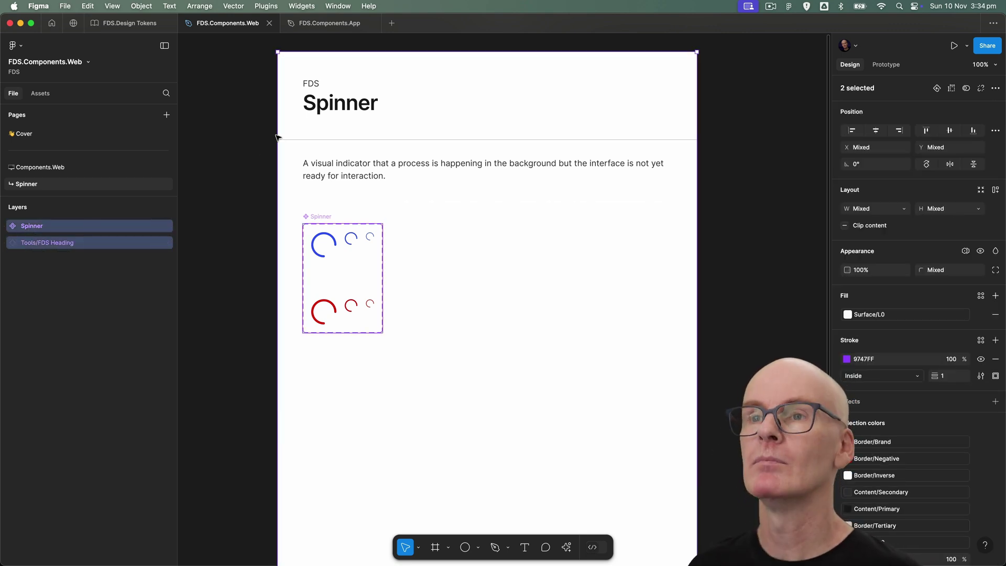
pyautogui.click(325, 23)
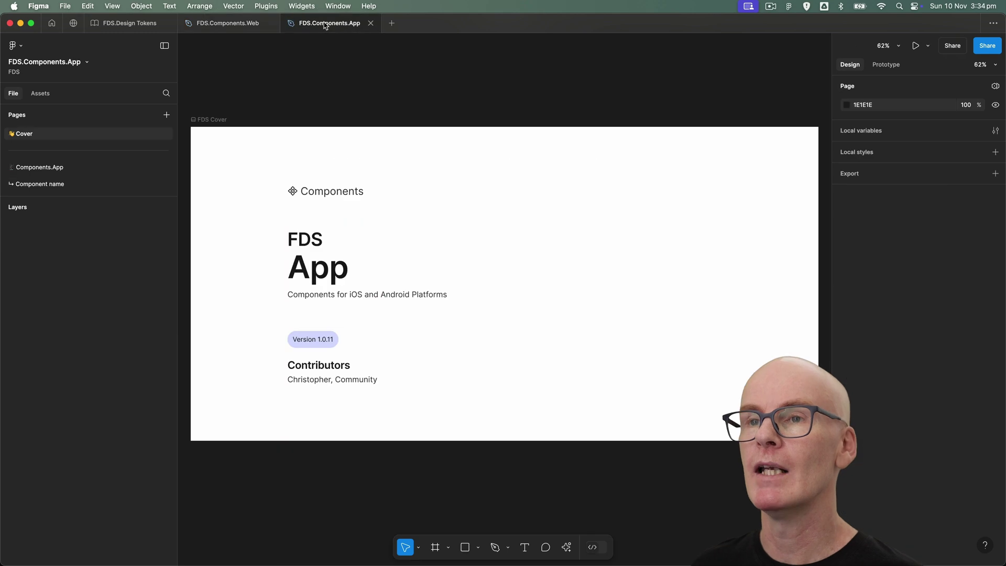
# Step: Paste the Spinner set and FDS Heading onto the empty Component name page
pyautogui.click(54, 184)
pyautogui.press('super+v')
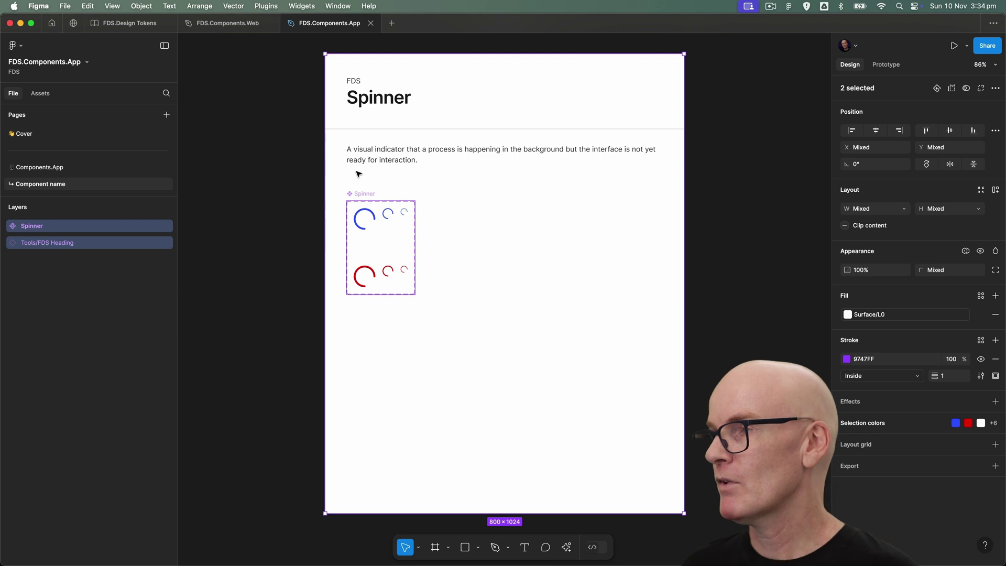
pyautogui.click(739, 179)
pyautogui.click(620, 205)
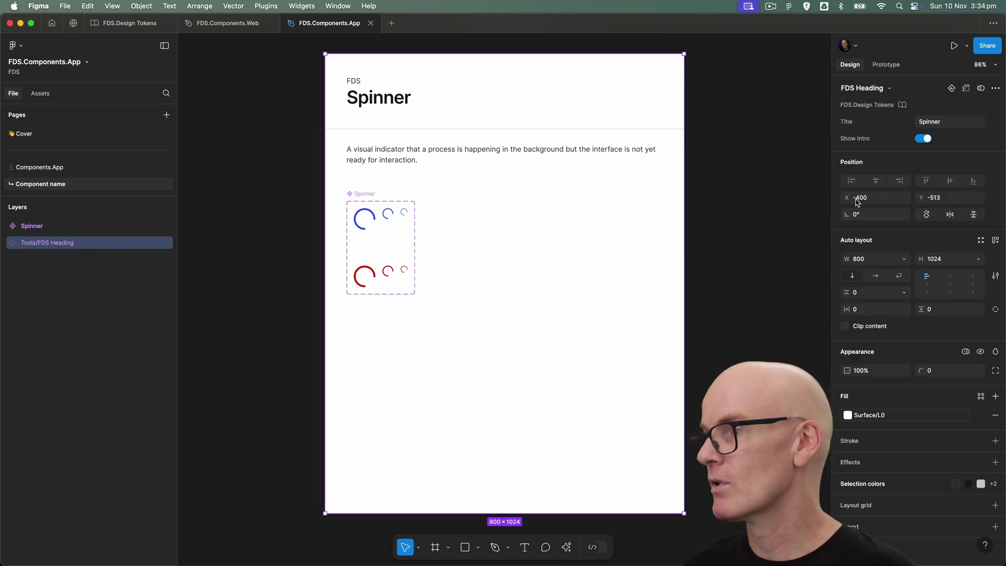
pyautogui.click(231, 130)
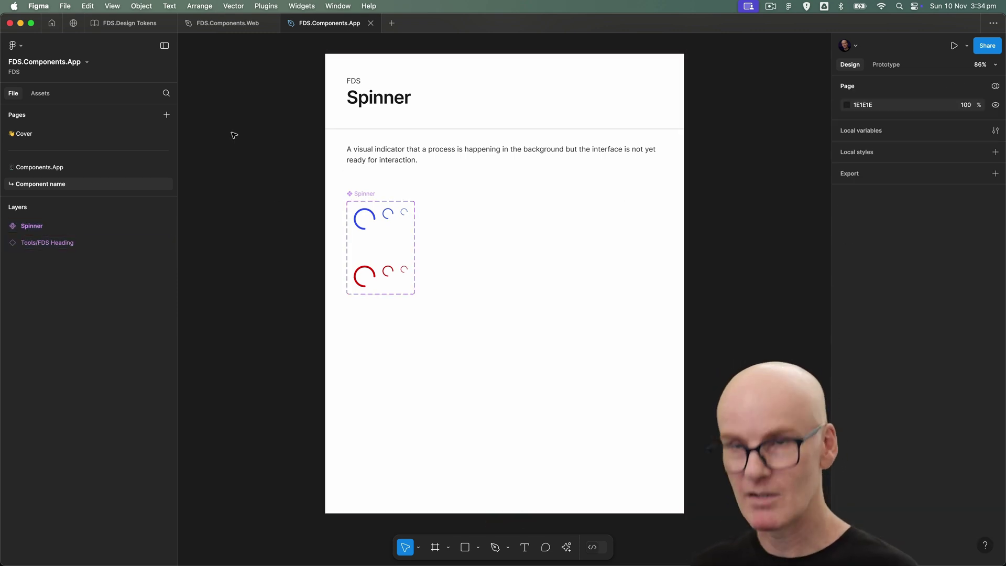
# Step: Draw a temporary rectangle positioned at X 0, Y 0
pyautogui.press('r')
pyautogui.moveTo(209, 134); pyautogui.dragTo(264, 186)
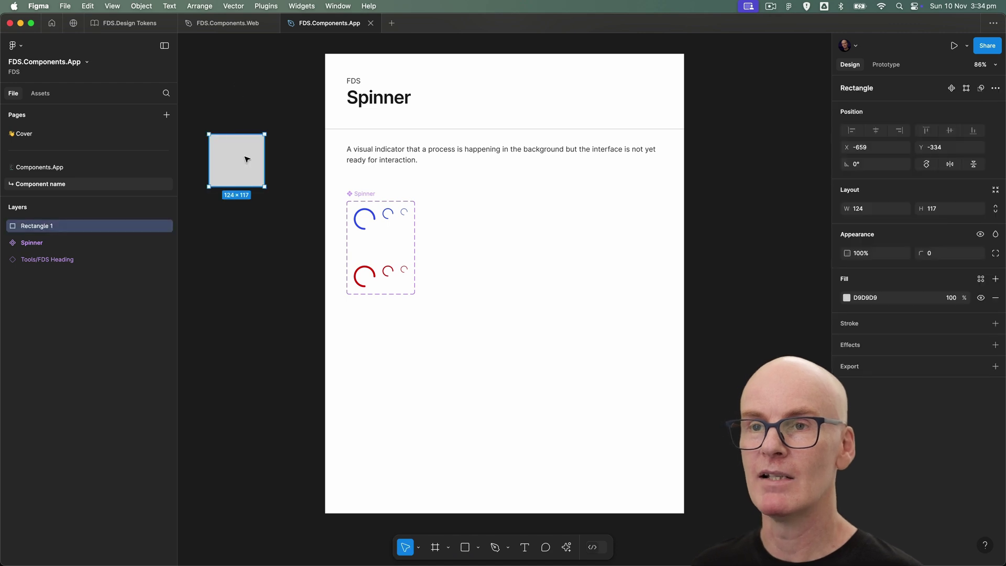
pyautogui.click(873, 147)
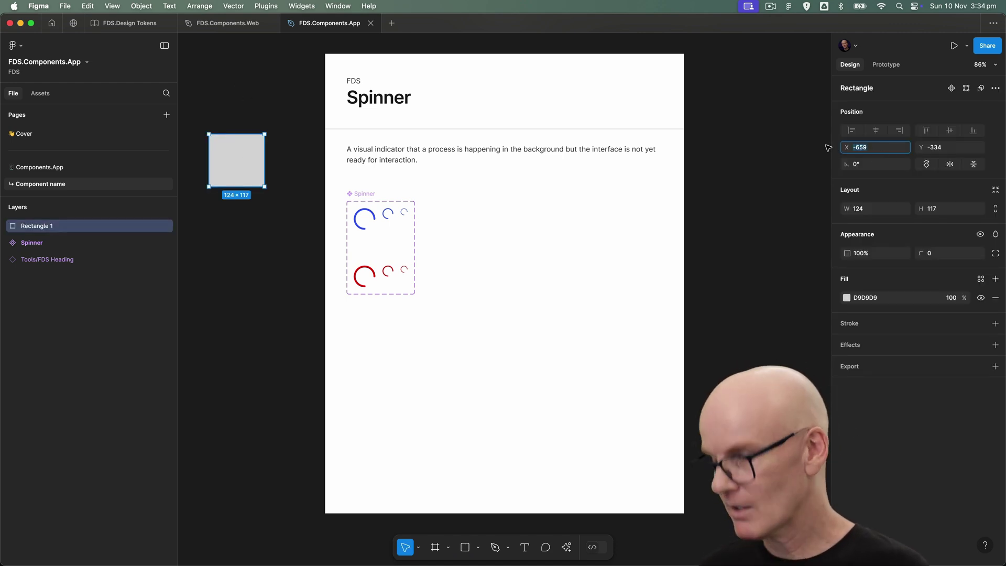
pyautogui.write('0')
pyautogui.press('Tab')
pyautogui.write('0')
pyautogui.press('Tab')
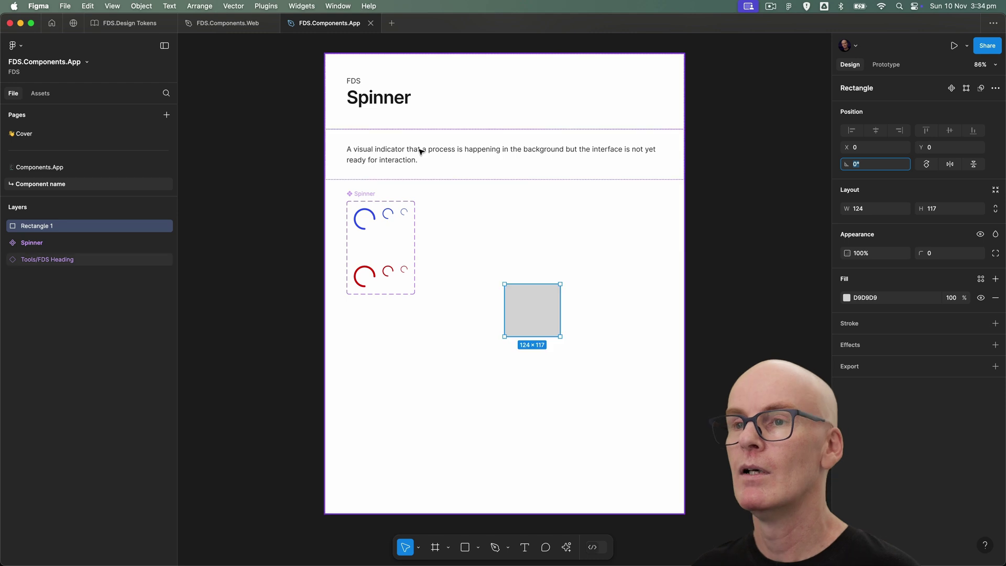
# Step: Snap the heading and Spinner set to the origin rectangle, delete the rectangle, and fit the view
pyautogui.click(425, 78)
pyautogui.keyDown('shift'); pyautogui.click(366, 201); pyautogui.keyUp('shift')
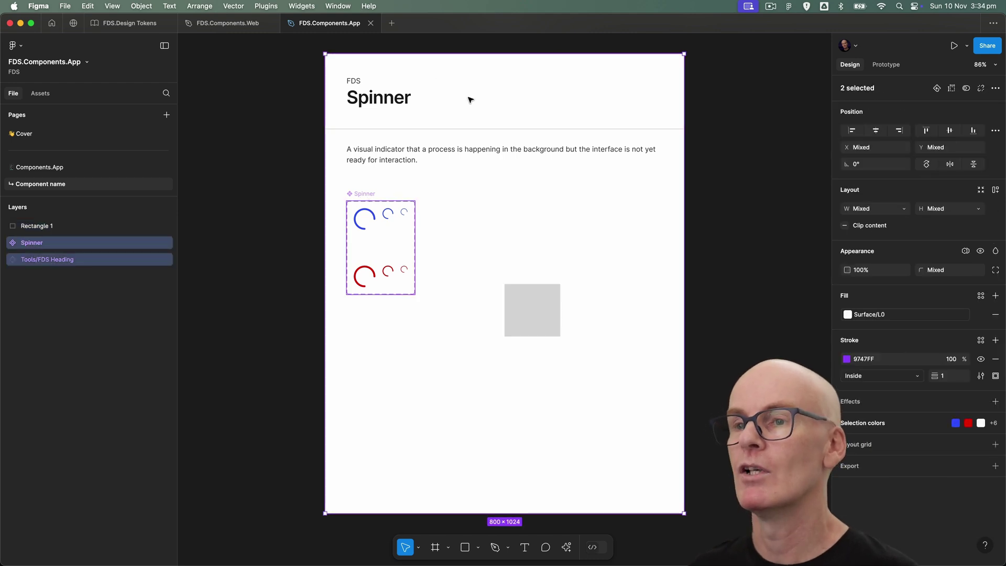
pyautogui.moveTo(467, 98); pyautogui.dragTo(623, 339)
pyautogui.click(531, 310)
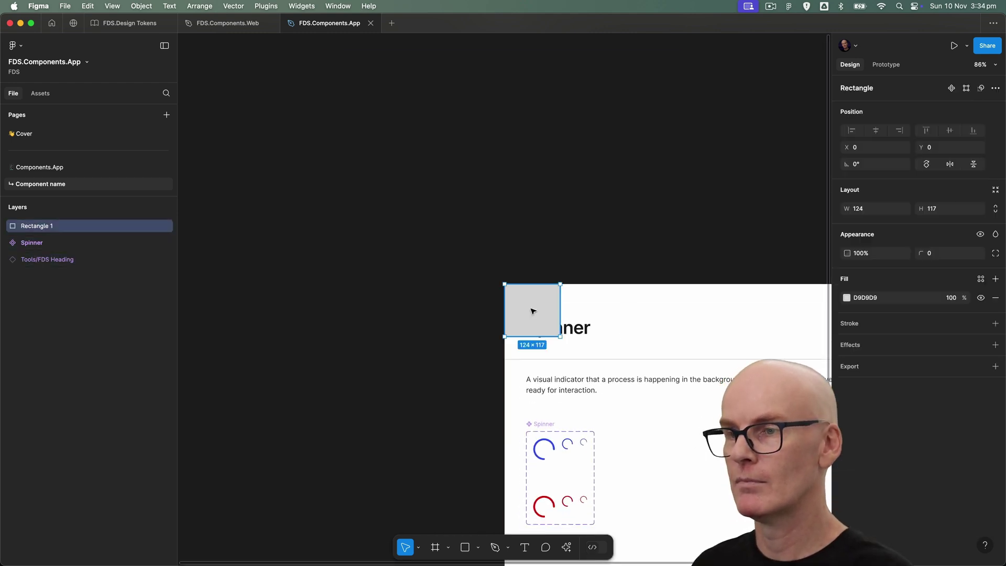
pyautogui.press('Delete')
pyautogui.hotkey('shift', '1')
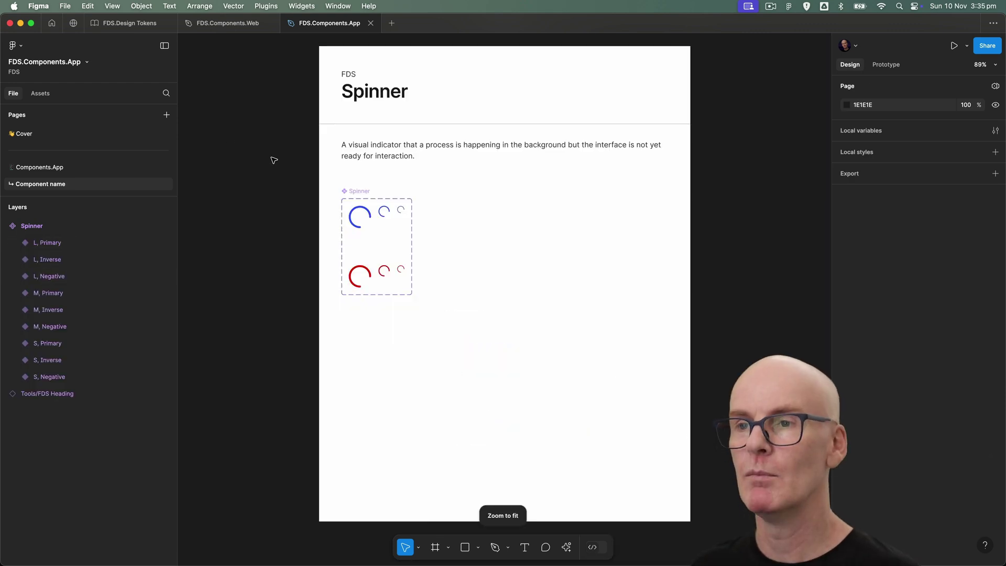
# Step: Rename the page to 'Spinner'
pyautogui.doubleClick(61, 184)
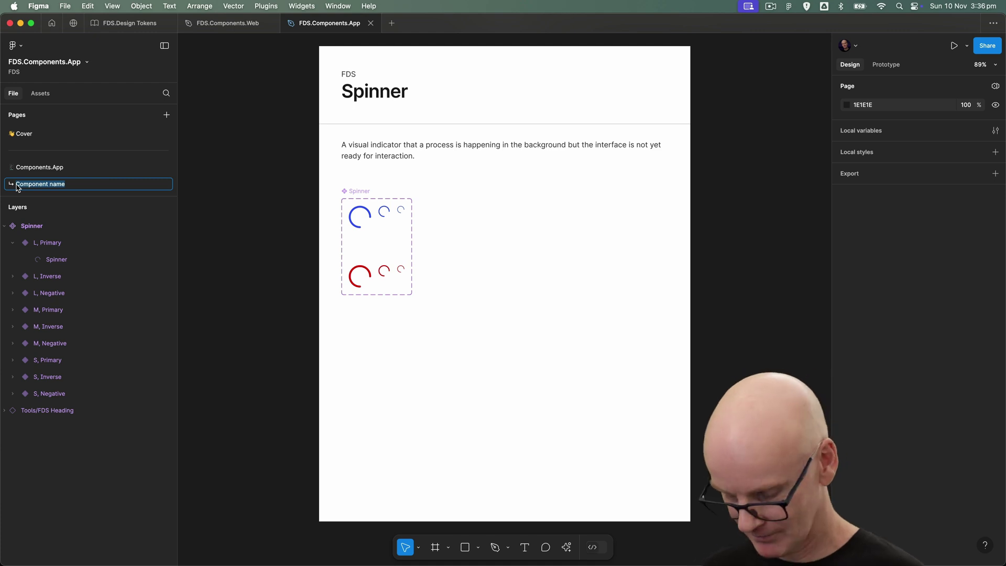
pyautogui.write('Spinner')
pyautogui.press('Return')
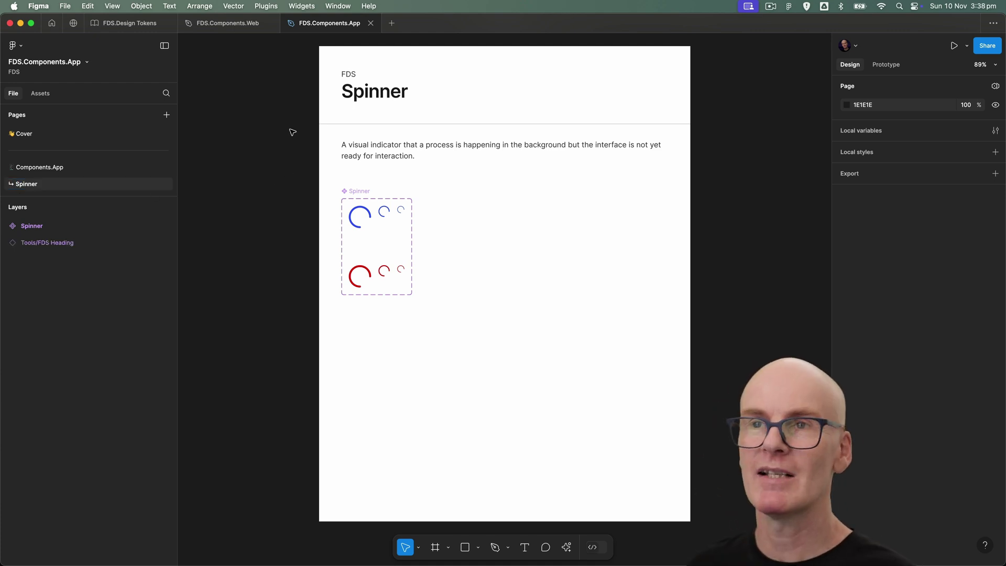
# Step: In FDS.Components.Web, insert a Spinner instance from Local assets and drag it beside the component set
pyautogui.click(226, 24)
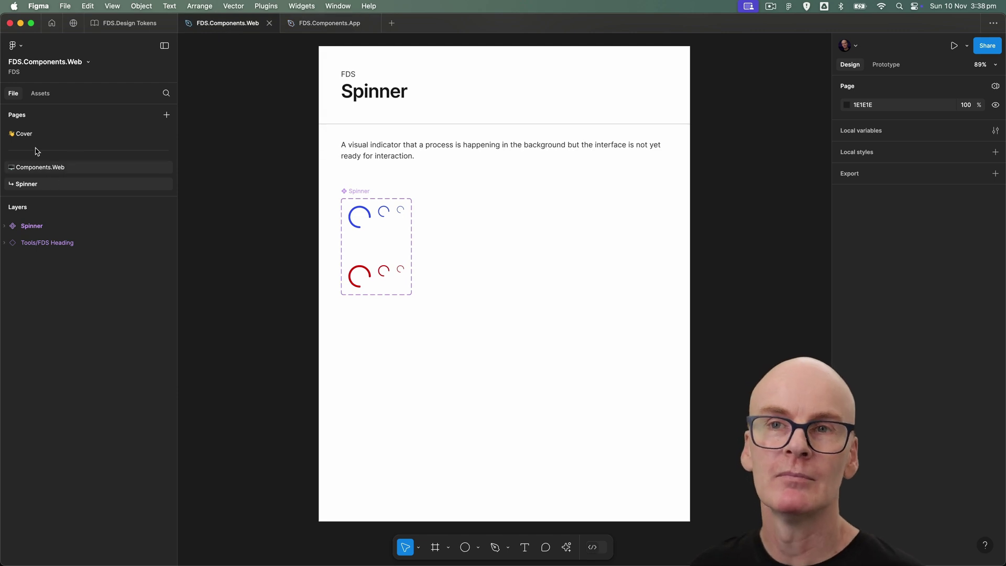
pyautogui.click(40, 94)
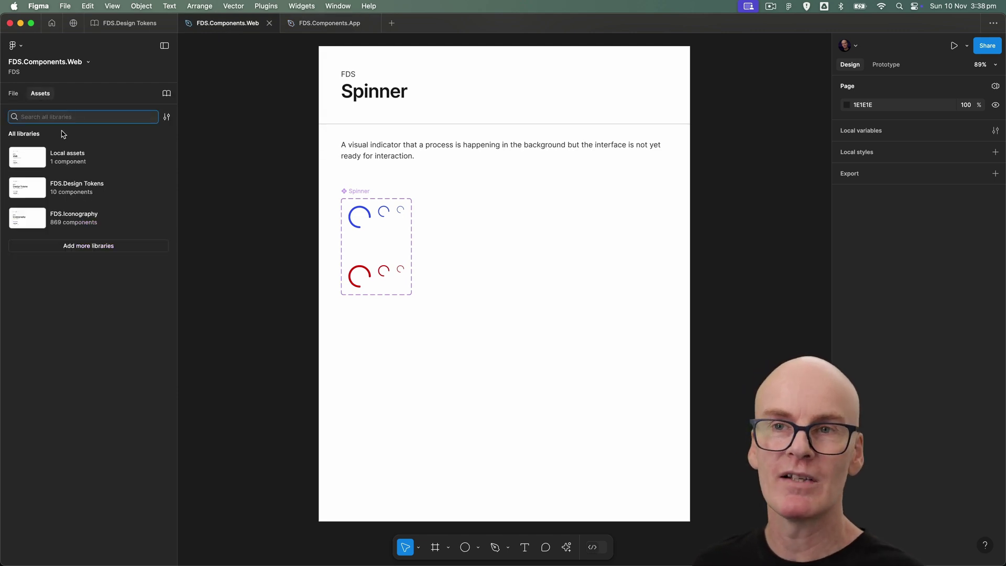
pyautogui.click(72, 160)
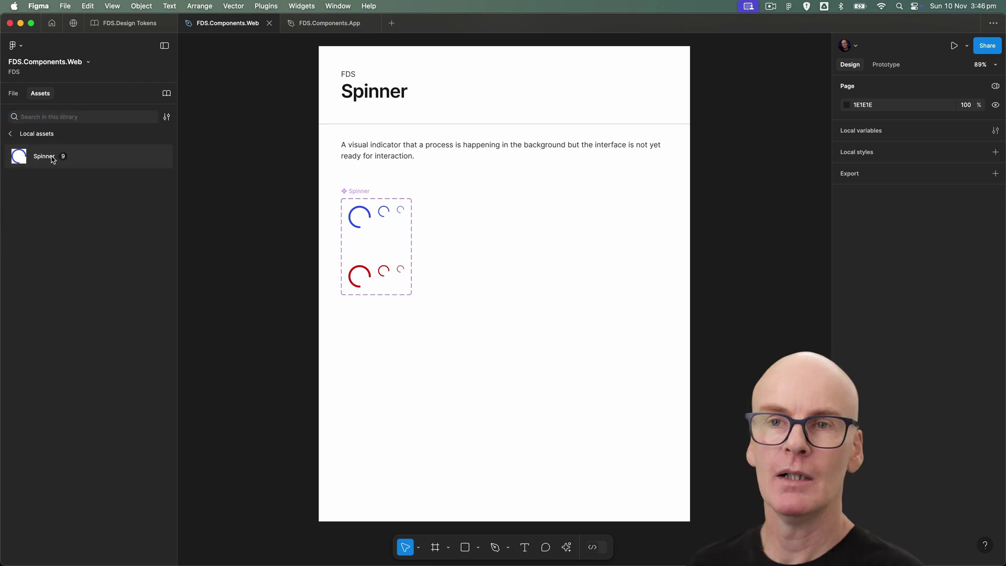
pyautogui.click(76, 160)
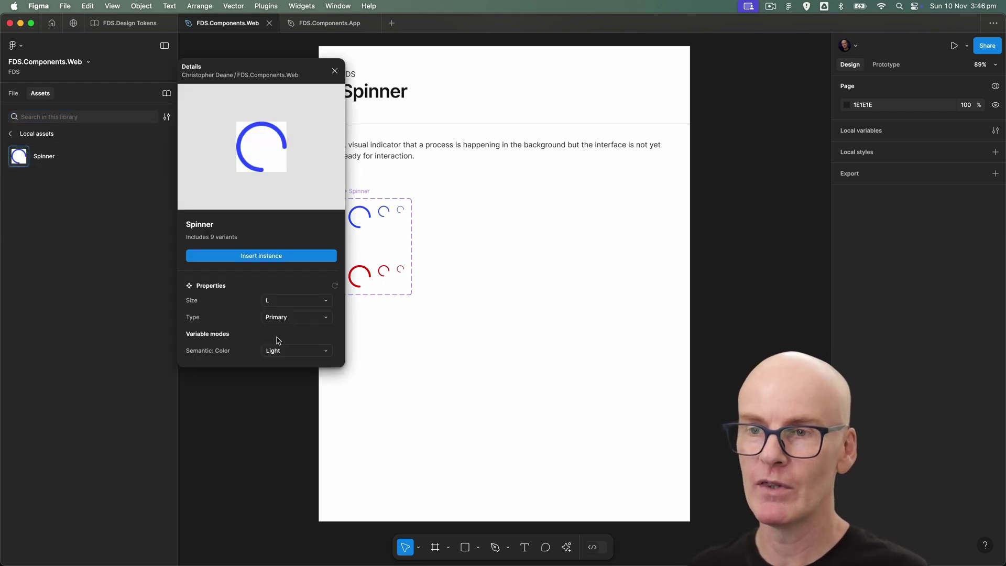
pyautogui.click(258, 257)
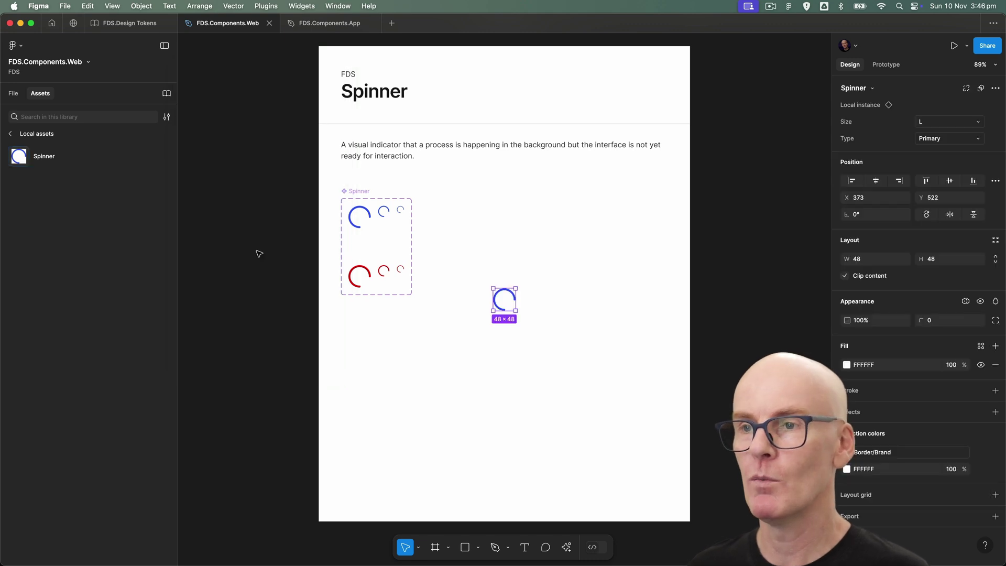
pyautogui.moveTo(498, 302); pyautogui.dragTo(440, 211)
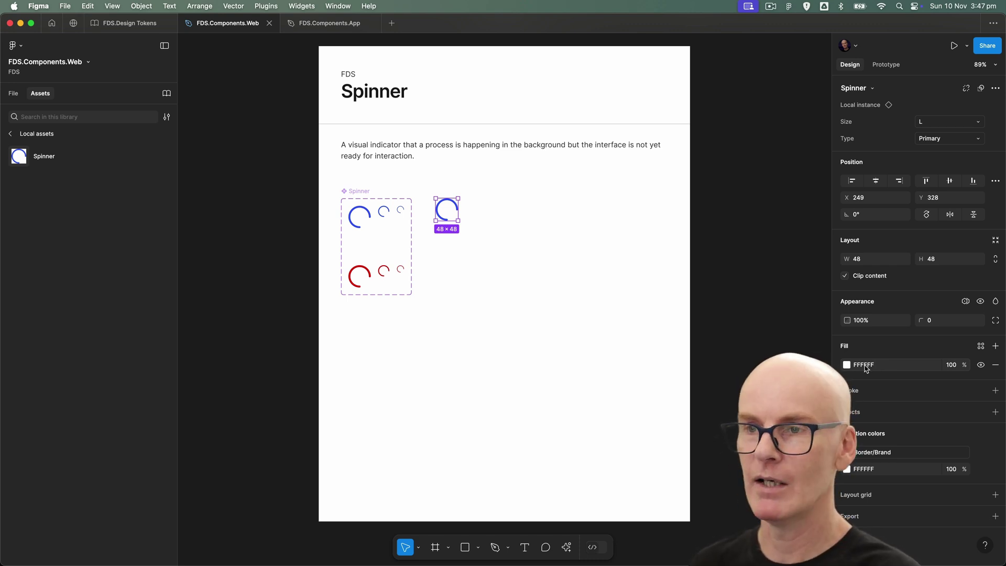
# Step: In the Web file, select all nine Spinner variants from L, Primary through S, Negative
pyautogui.click(360, 216)
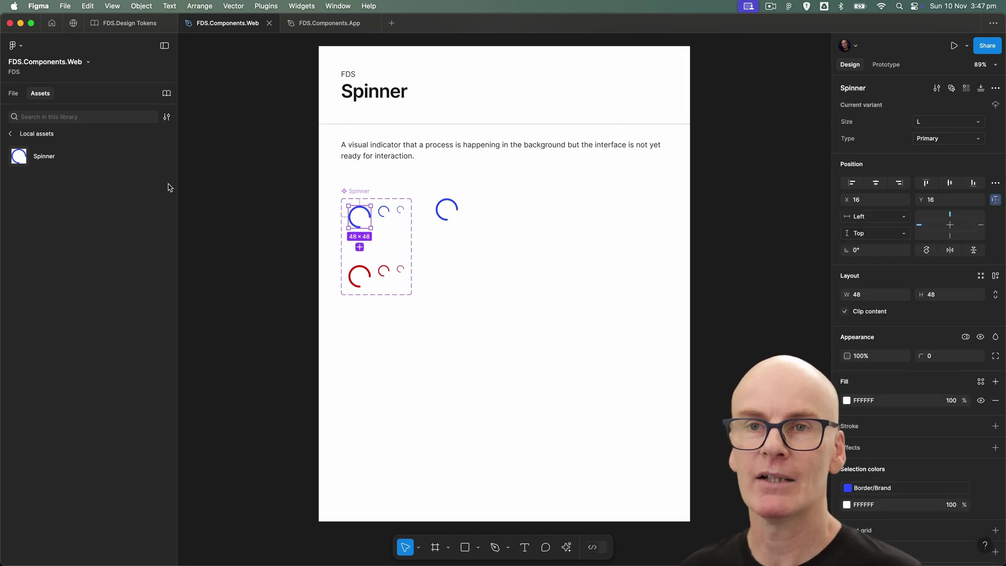
pyautogui.click(12, 94)
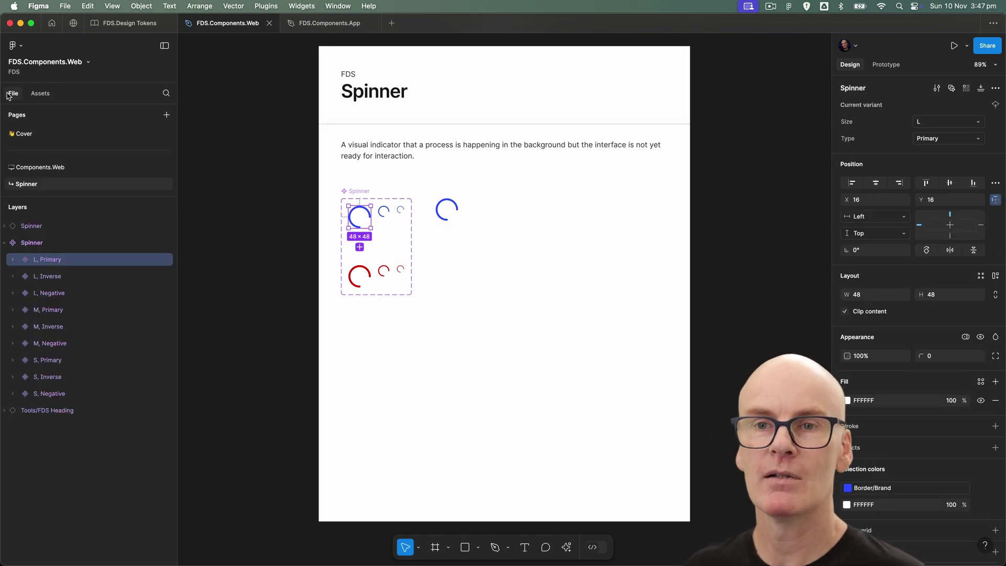
pyautogui.keyDown('shift'); pyautogui.click(55, 394); pyautogui.keyUp('shift')
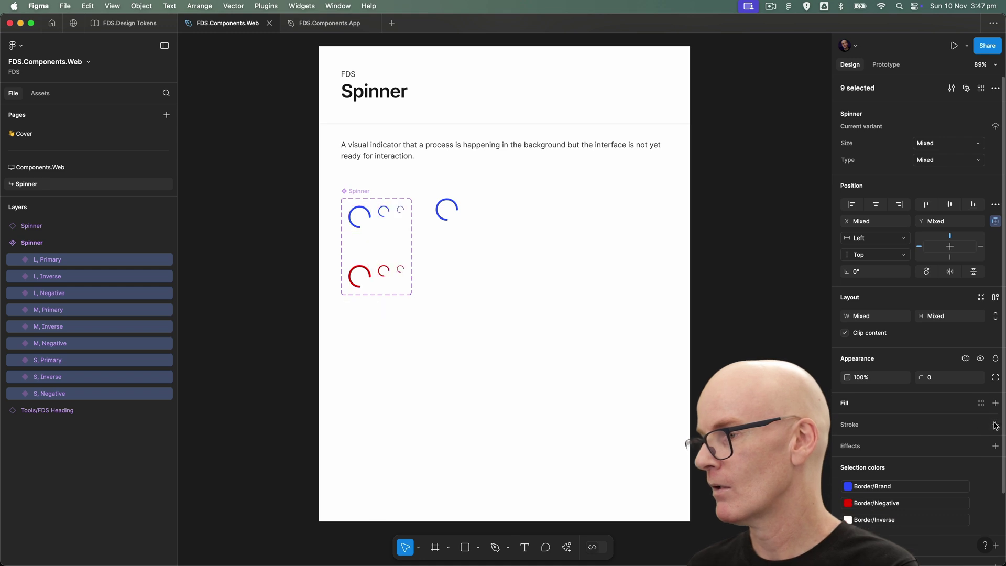
pyautogui.click(222, 159)
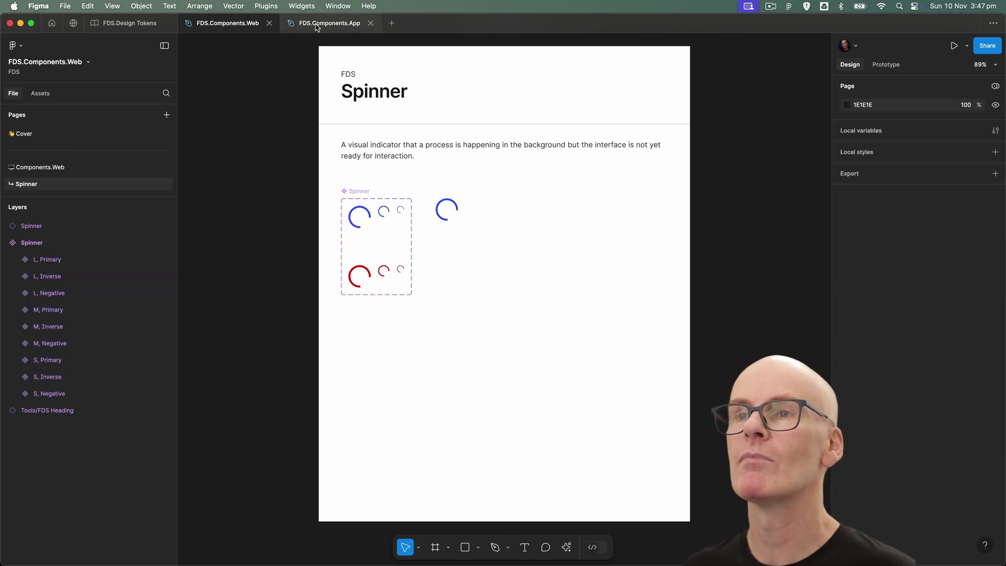
# Step: In FDS.Components.App, select all nine Spinner variants and remove their white fill
pyautogui.click(318, 26)
pyautogui.click(31, 226)
pyautogui.click(4, 226)
pyautogui.click(32, 243)
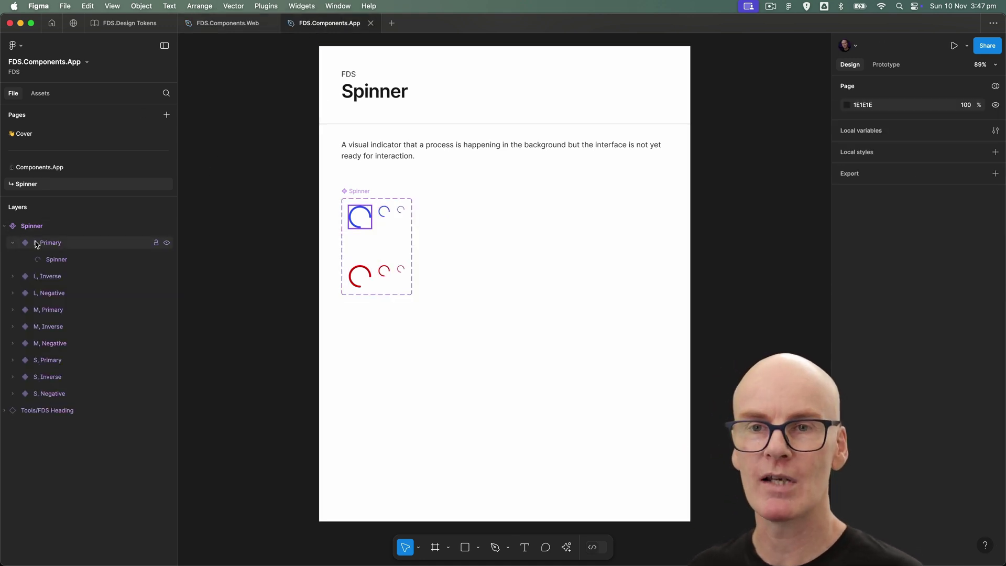
pyautogui.click(12, 243)
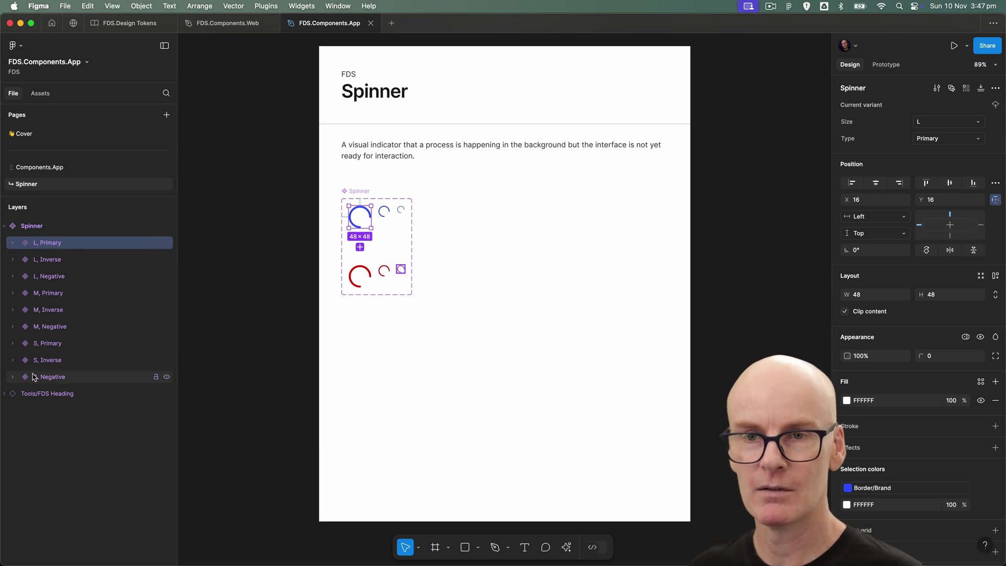
pyautogui.keyDown('shift'); pyautogui.click(78, 377); pyautogui.keyUp('shift')
pyautogui.click(996, 422)
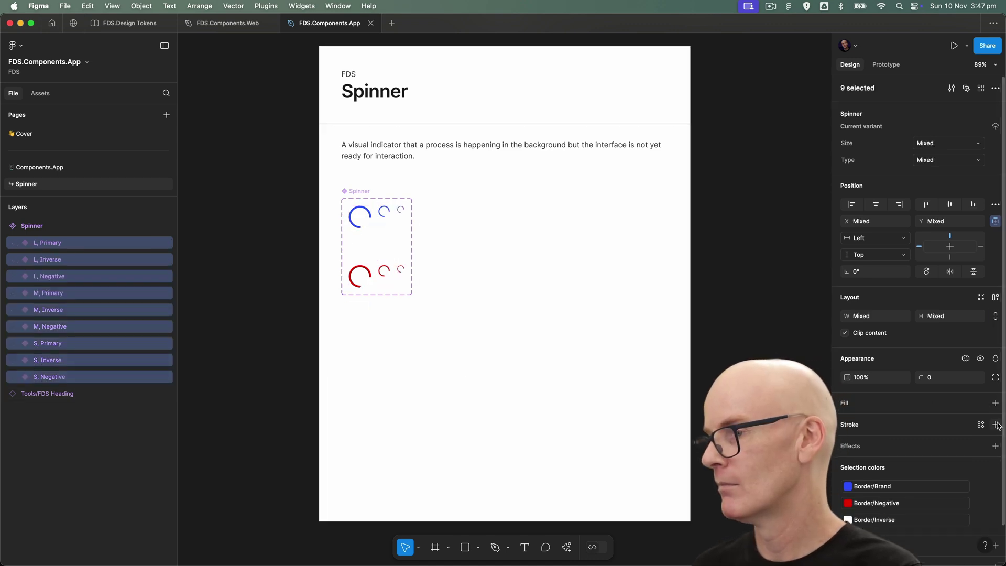
pyautogui.click(228, 23)
pyautogui.click(448, 210)
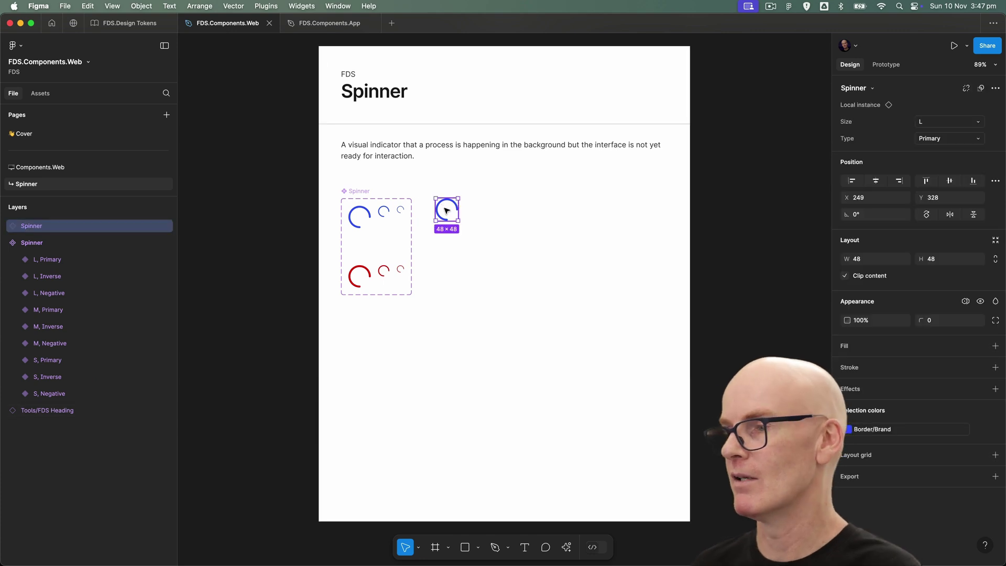
pyautogui.press('super+equal')
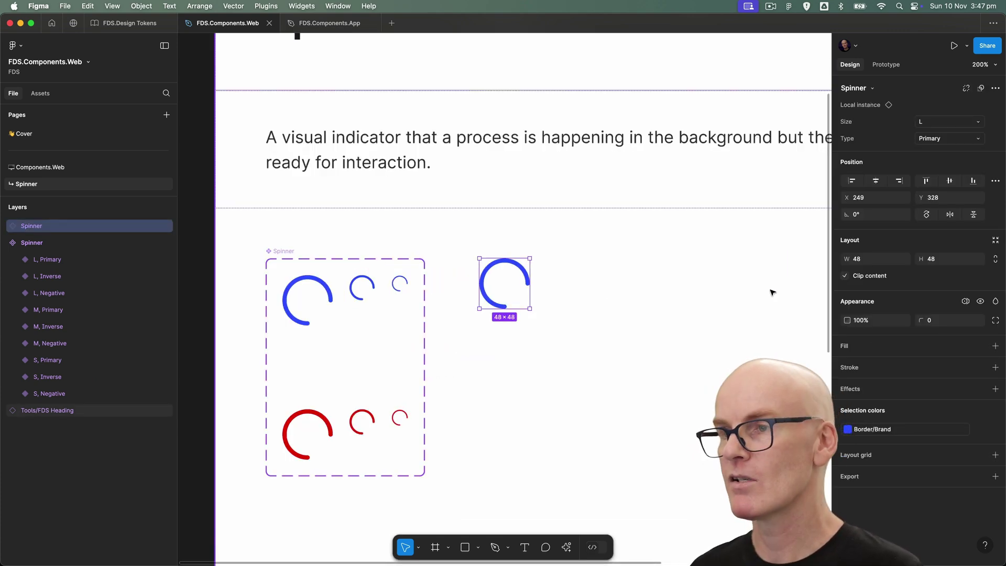
pyautogui.click(941, 142)
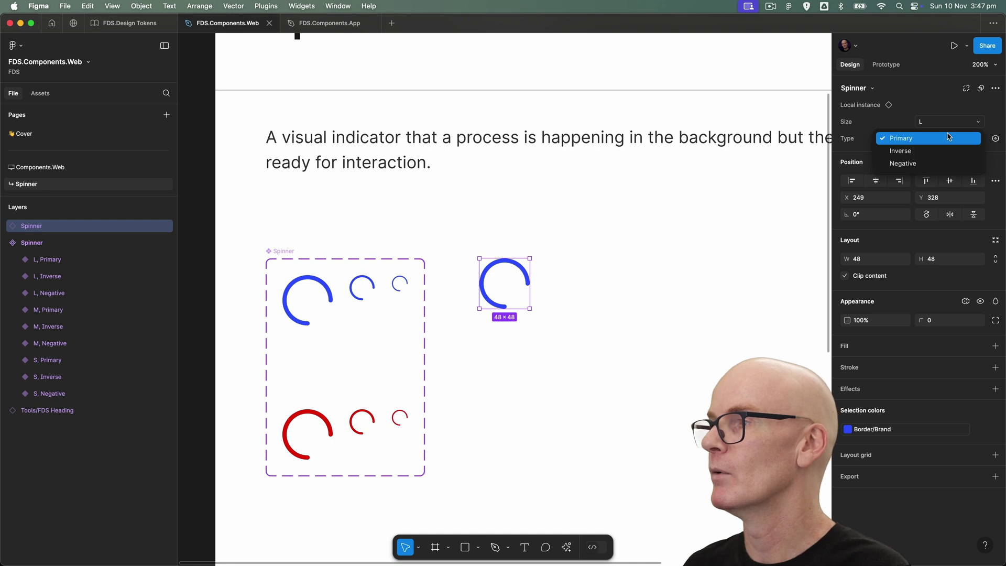
pyautogui.click(923, 162)
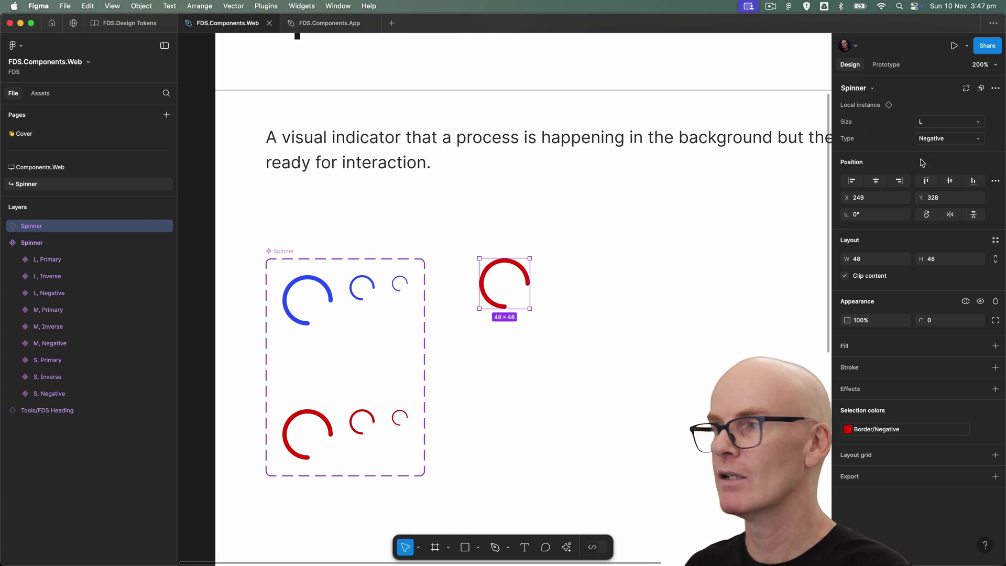
pyautogui.click(949, 122)
pyautogui.click(938, 133)
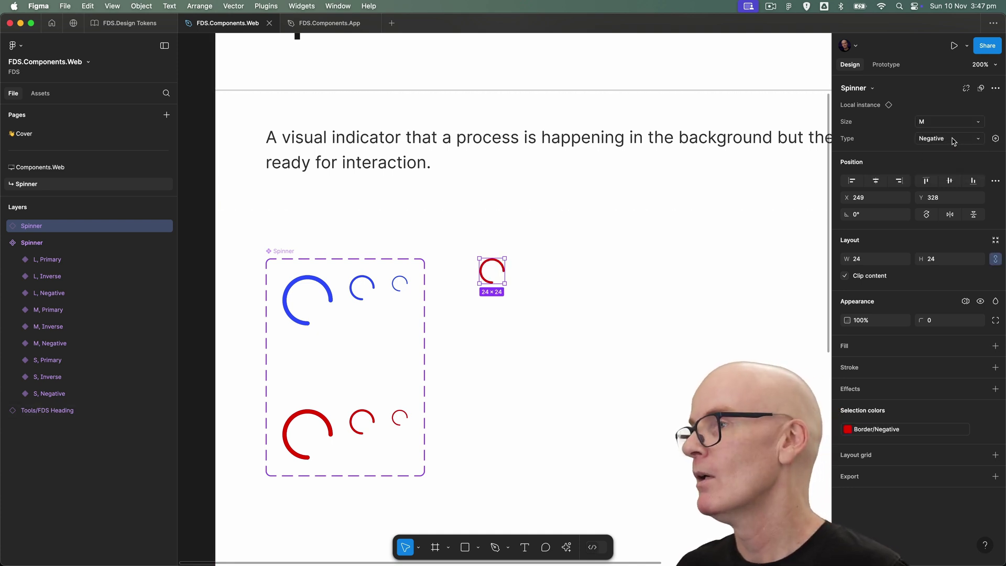
pyautogui.click(952, 139)
pyautogui.click(933, 109)
pyautogui.click(936, 140)
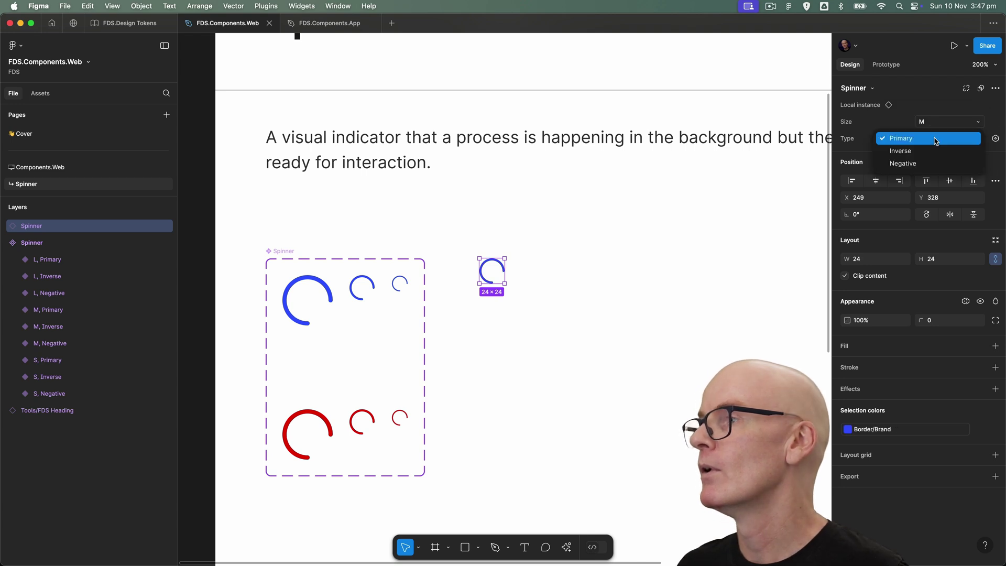
pyautogui.click(935, 122)
pyautogui.click(936, 111)
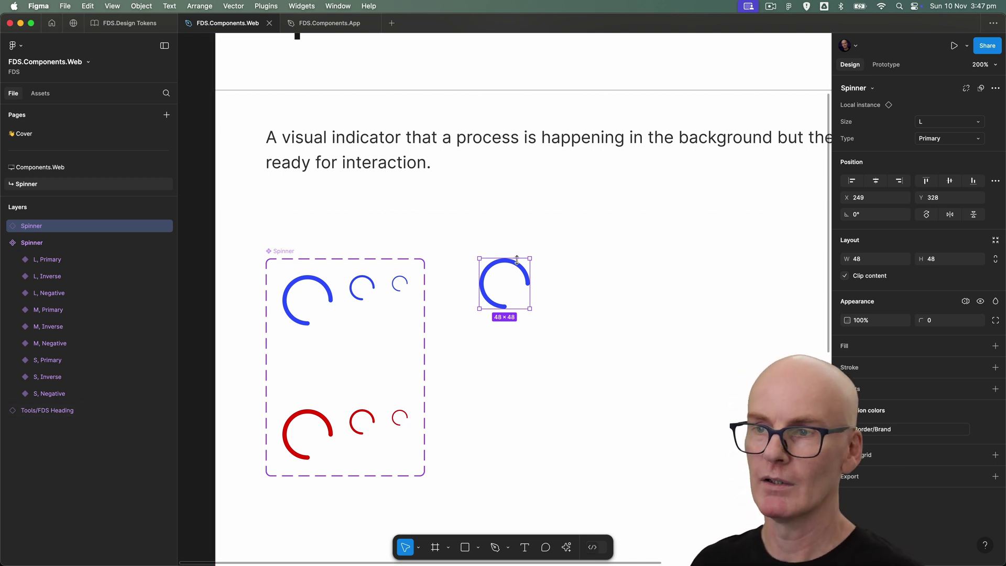
# Step: Duplicate the spinner and wrap the copy in a frame with auto layout
pyautogui.moveTo(517, 260); pyautogui.dragTo(604, 264)
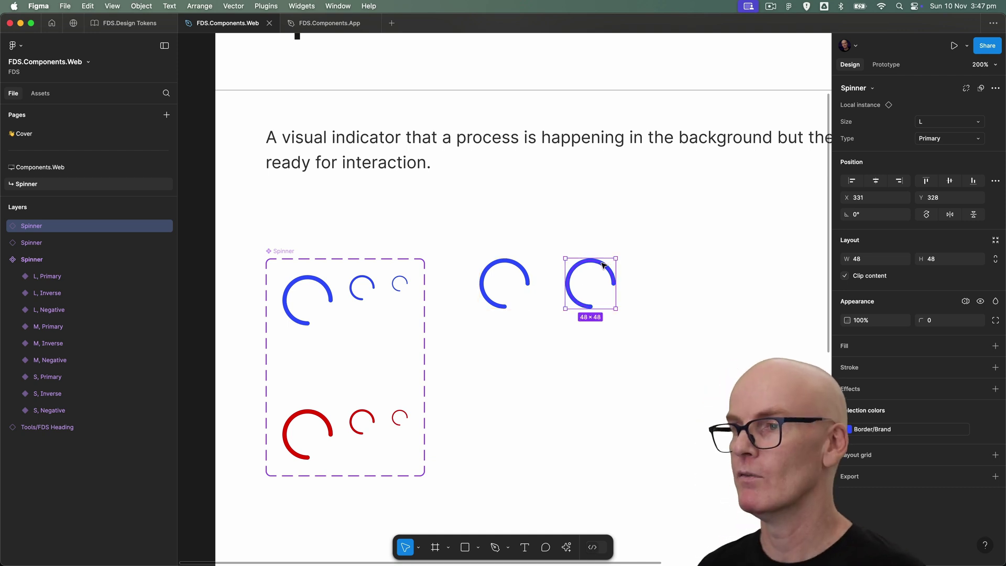
pyautogui.press('super+g')
pyautogui.click(864, 89)
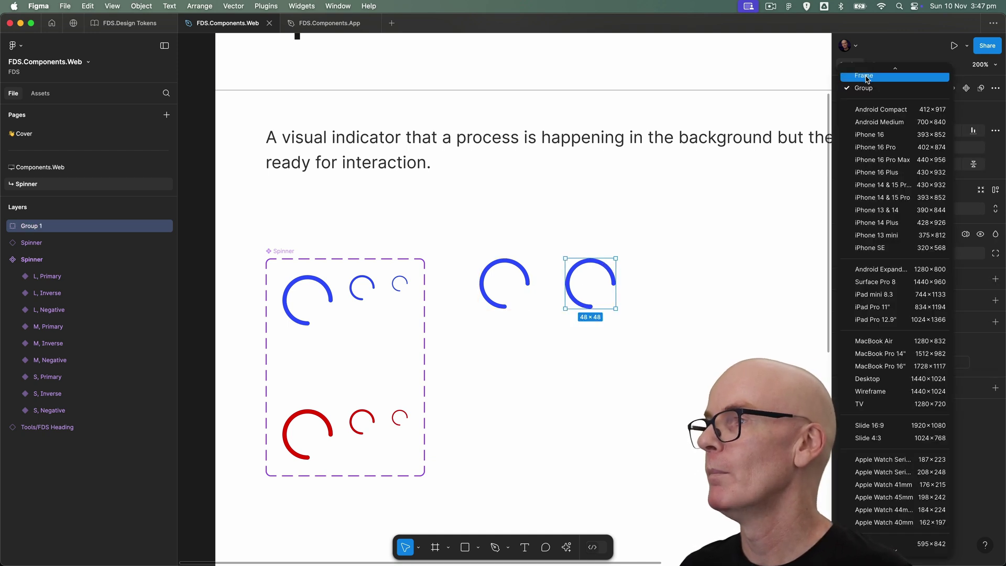
pyautogui.click(866, 77)
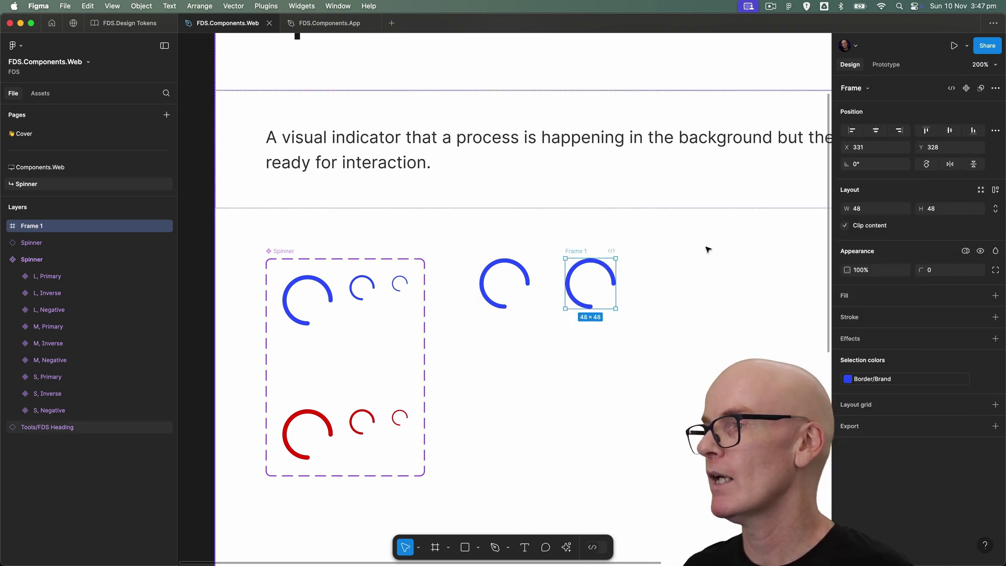
pyautogui.click(996, 190)
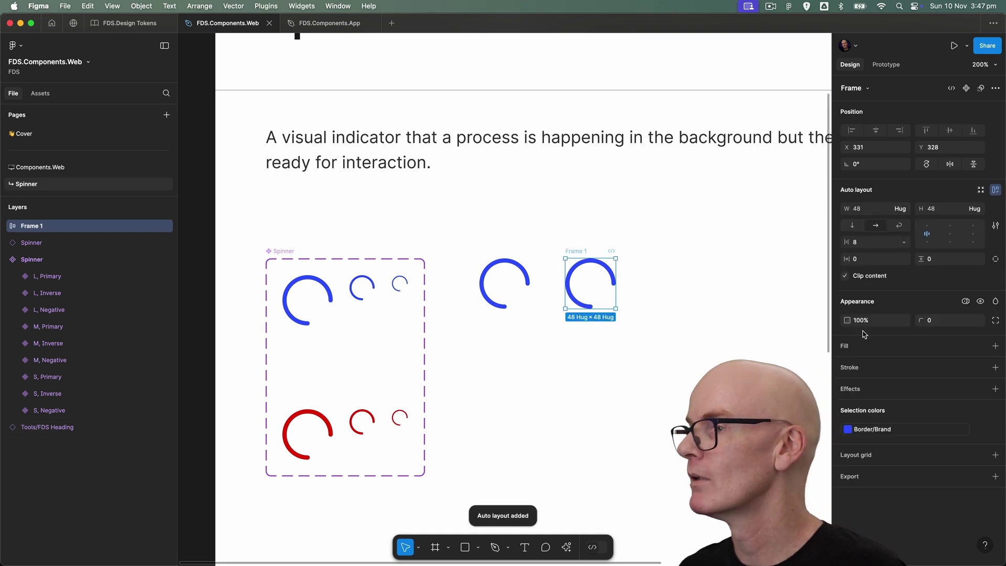
# Step: Give the frame 2XL padding and S corner radius tokens
pyautogui.click(904, 259)
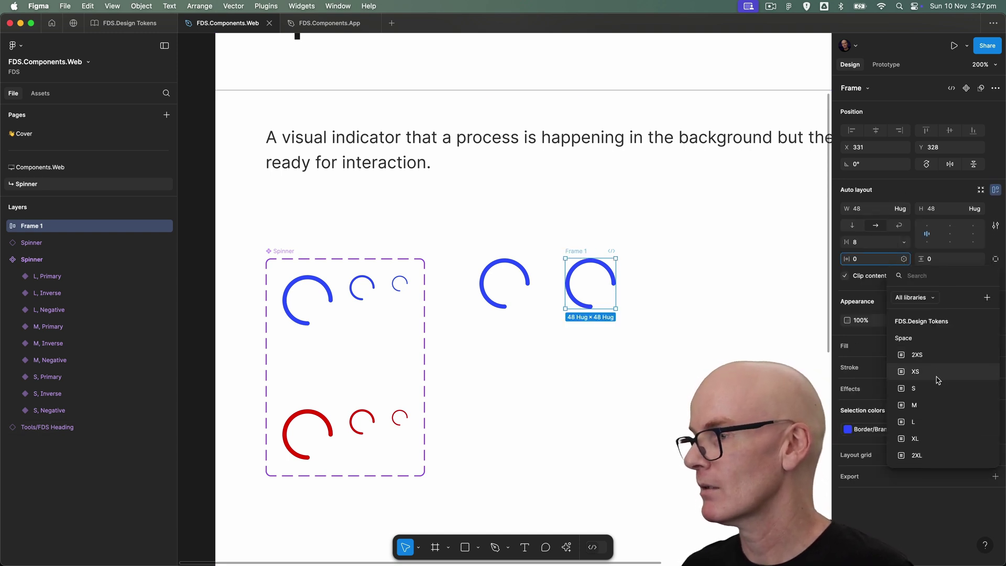
pyautogui.scroll(-3, 939, 378)
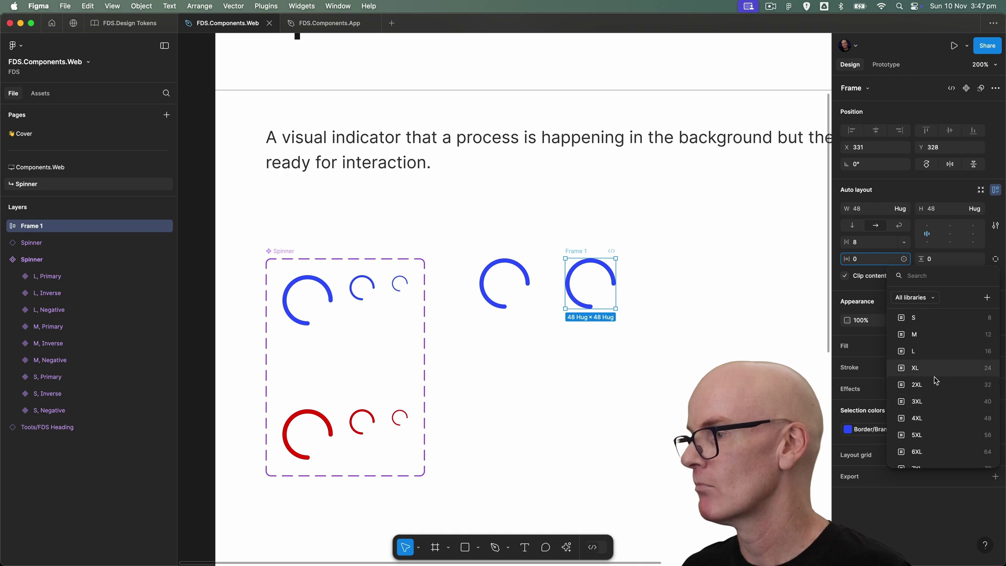
pyautogui.press('Escape')
pyautogui.click(978, 259)
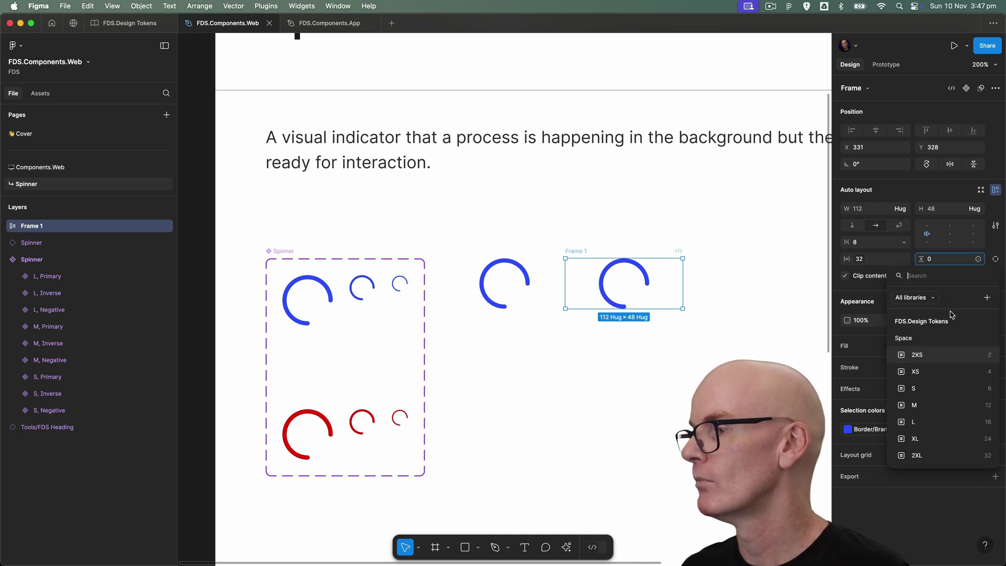
pyautogui.scroll(-3, 938, 377)
pyautogui.click(924, 424)
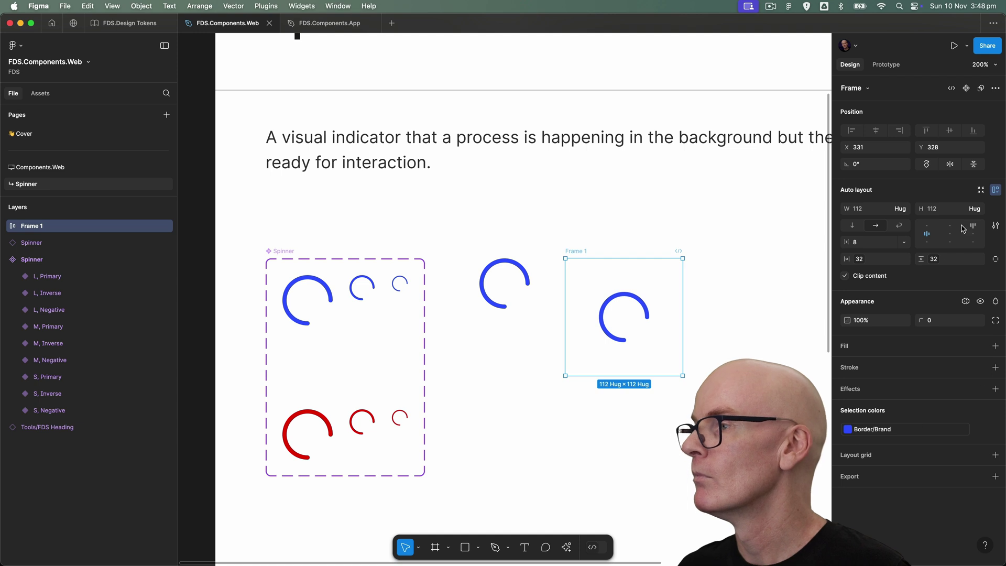
pyautogui.click(979, 321)
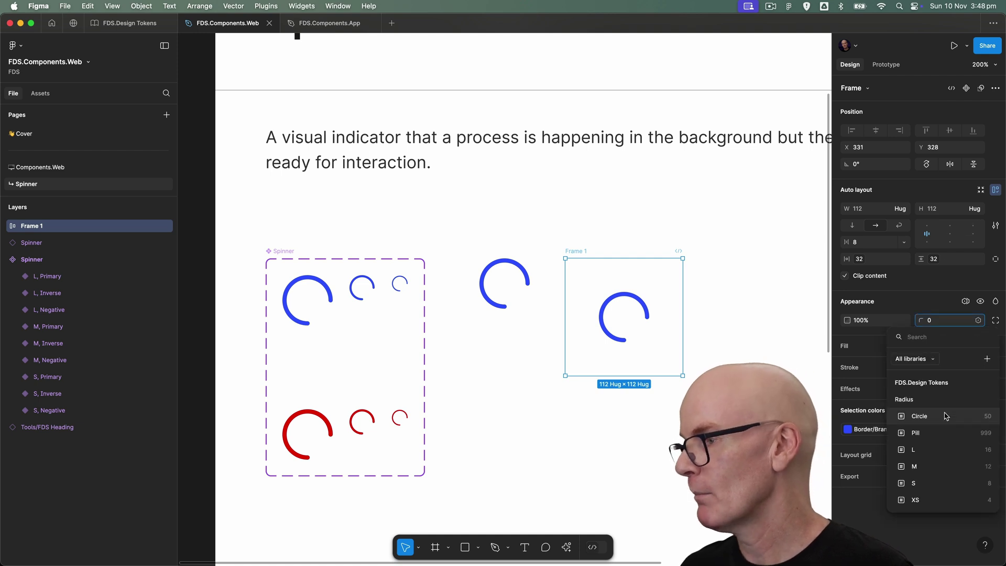
pyautogui.click(938, 485)
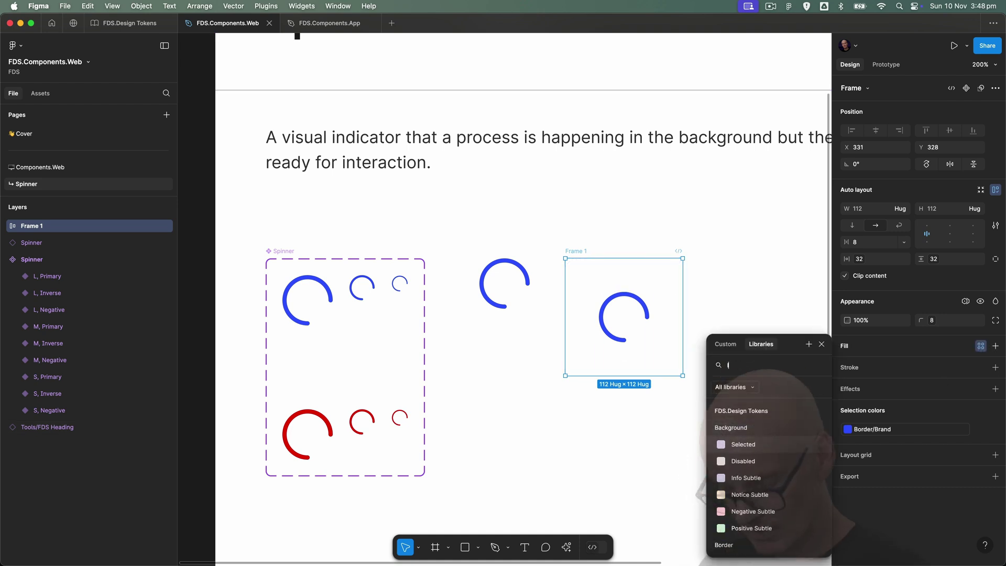
# Step: Apply the Surface/L1 fill and name the frame 'Dark'
pyautogui.press('Return')
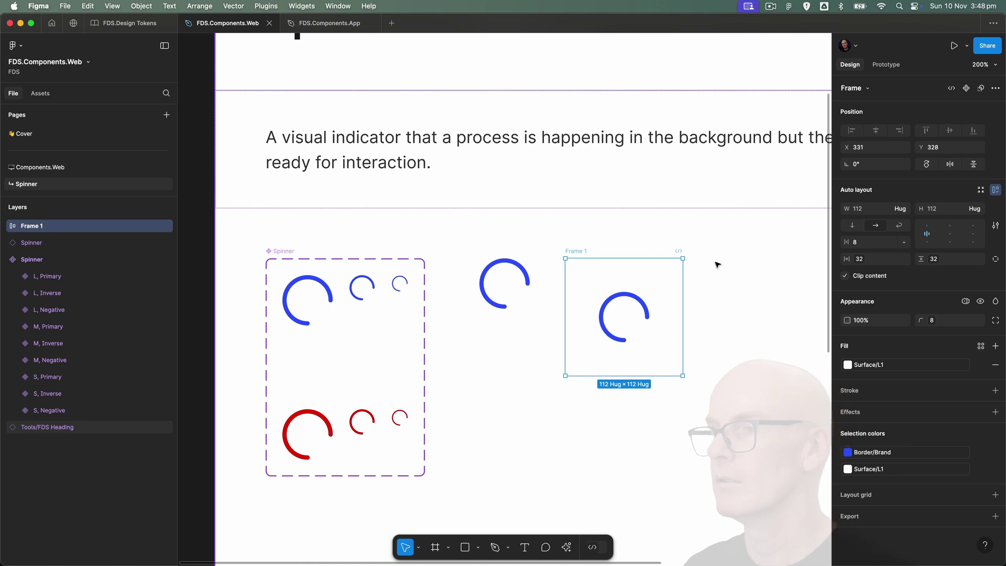
pyautogui.doubleClick(576, 251)
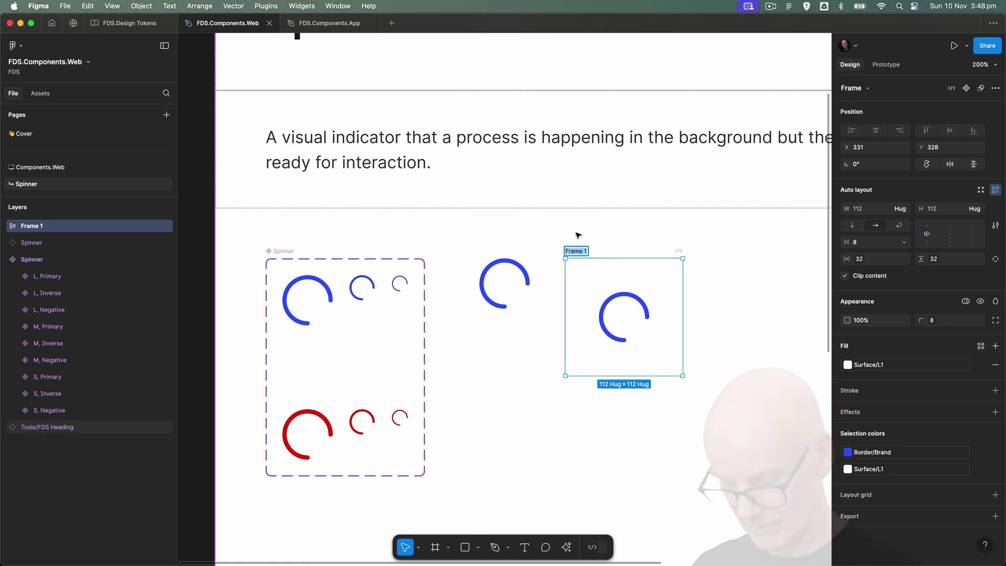
pyautogui.write('Dark')
pyautogui.press('Return')
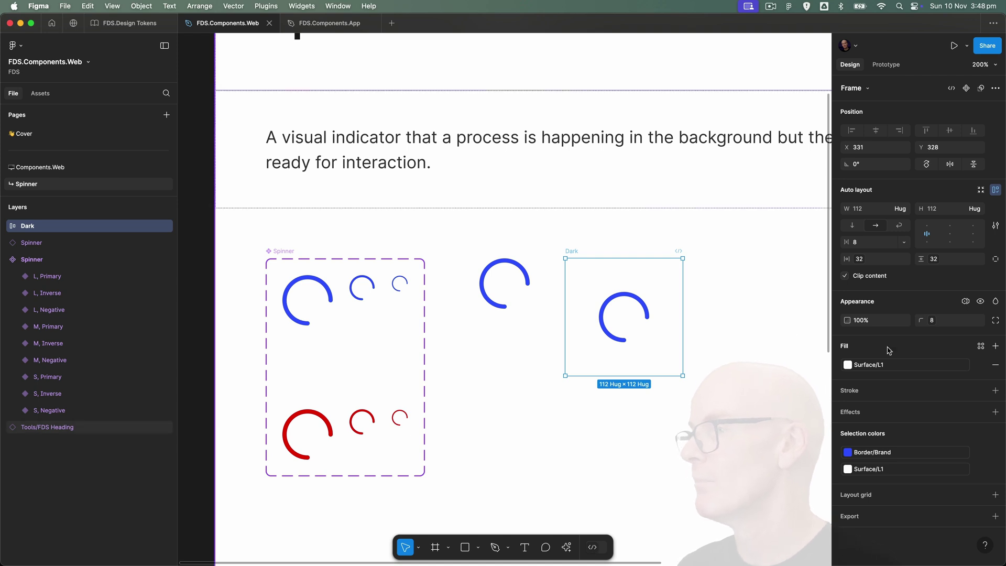
# Step: Set the frame's Semantic: Color mode to Dark
pyautogui.click(966, 302)
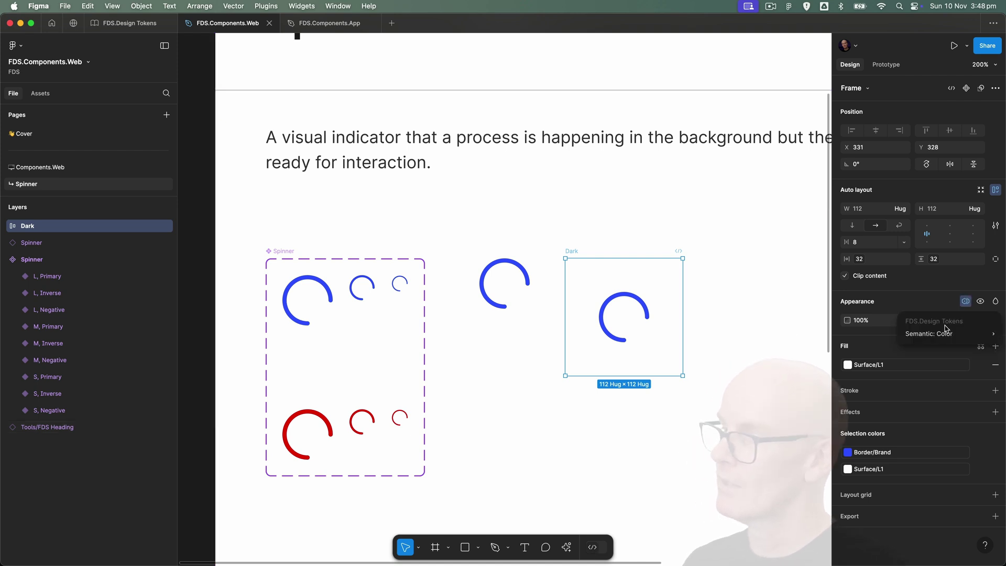
pyautogui.moveTo(939, 339)
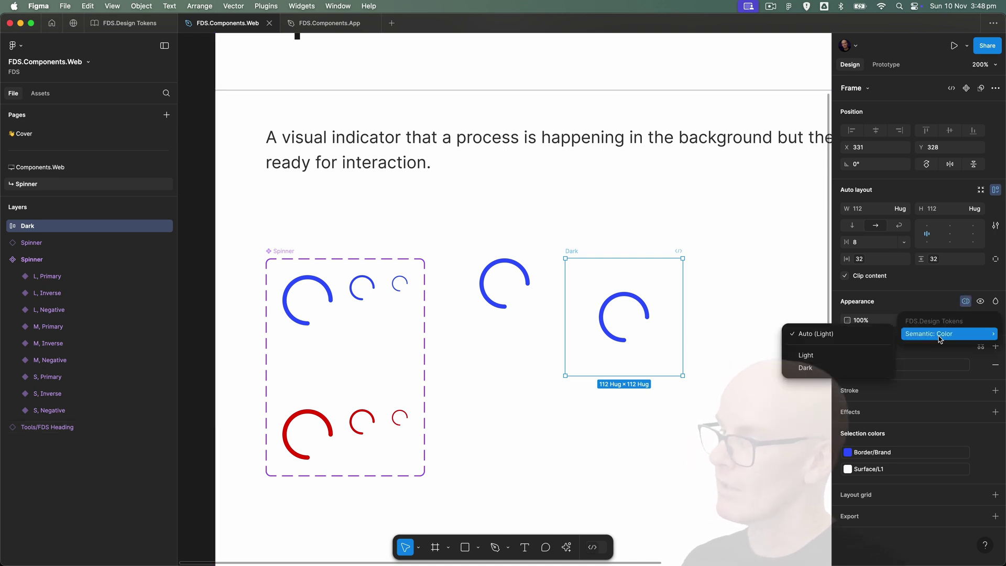
pyautogui.click(831, 367)
# Step: Switch the inner spinner's Type to Inverse, then to Negative
pyautogui.press('Tab')
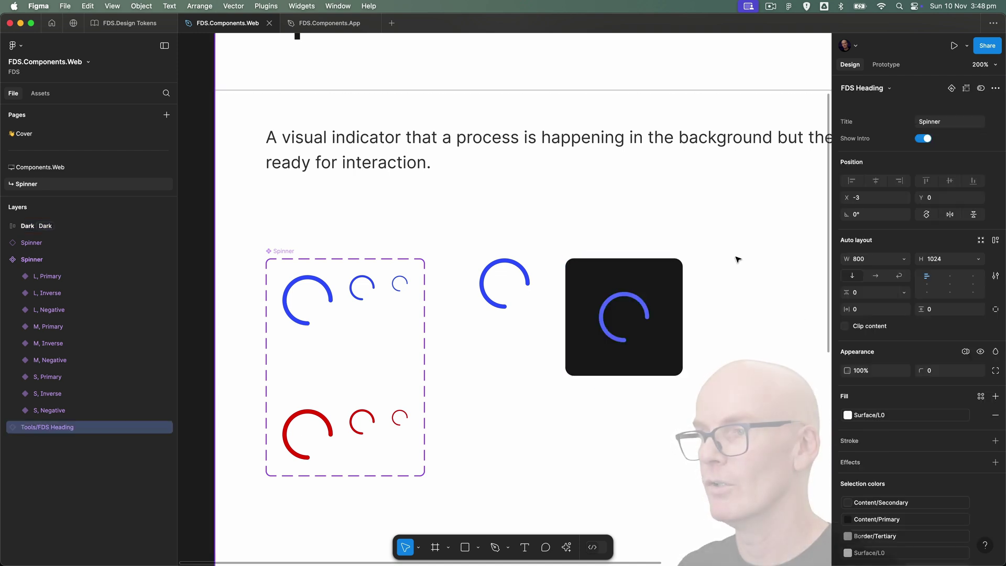
pyautogui.press('Return')
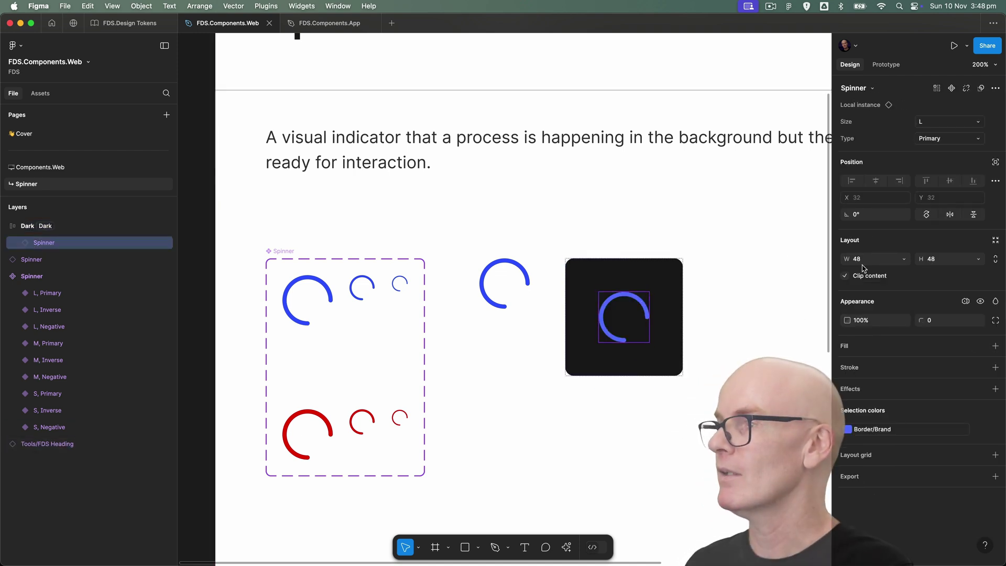
pyautogui.click(938, 139)
pyautogui.click(919, 152)
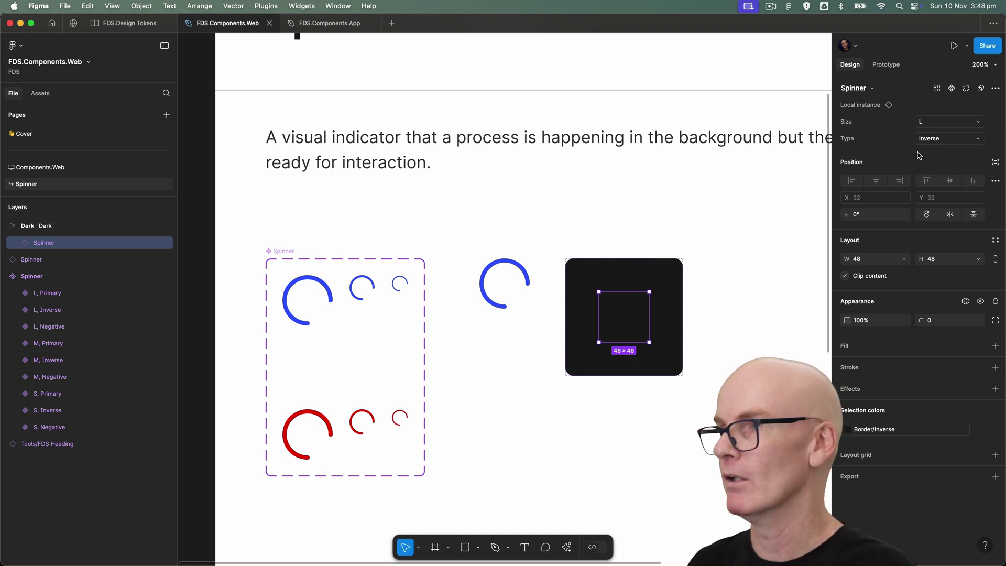
pyautogui.click(935, 139)
pyautogui.click(926, 151)
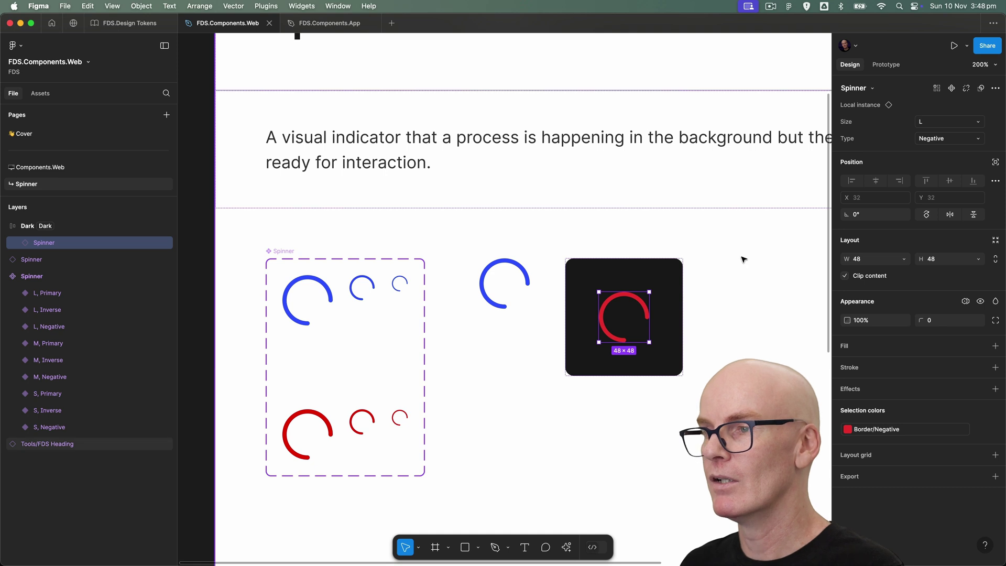
pyautogui.click(636, 274)
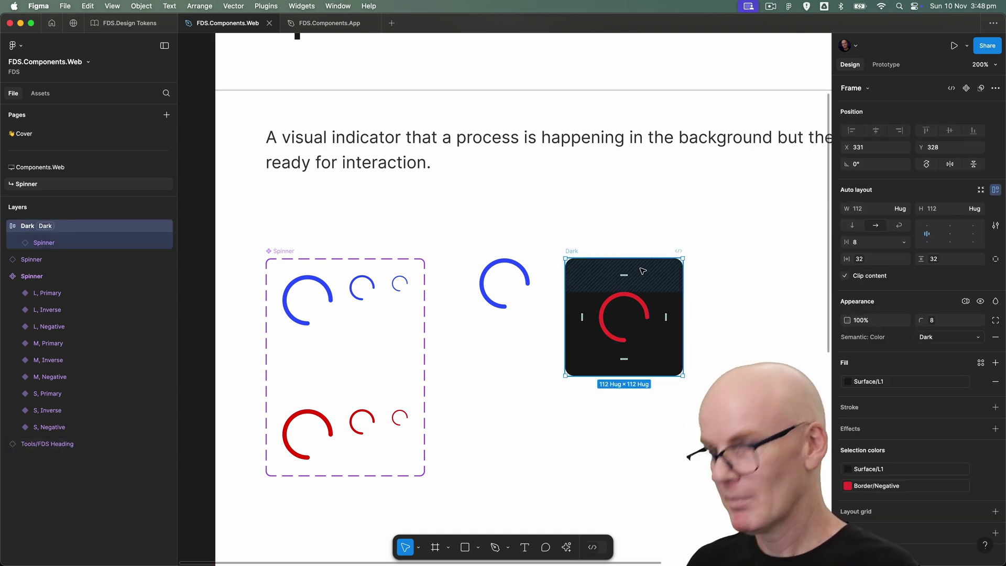
# Step: Delete the Dark test frame and the leftover spinner copy, then fit the page in view
pyautogui.press('Delete')
pyautogui.click(534, 273)
pyautogui.press('Delete')
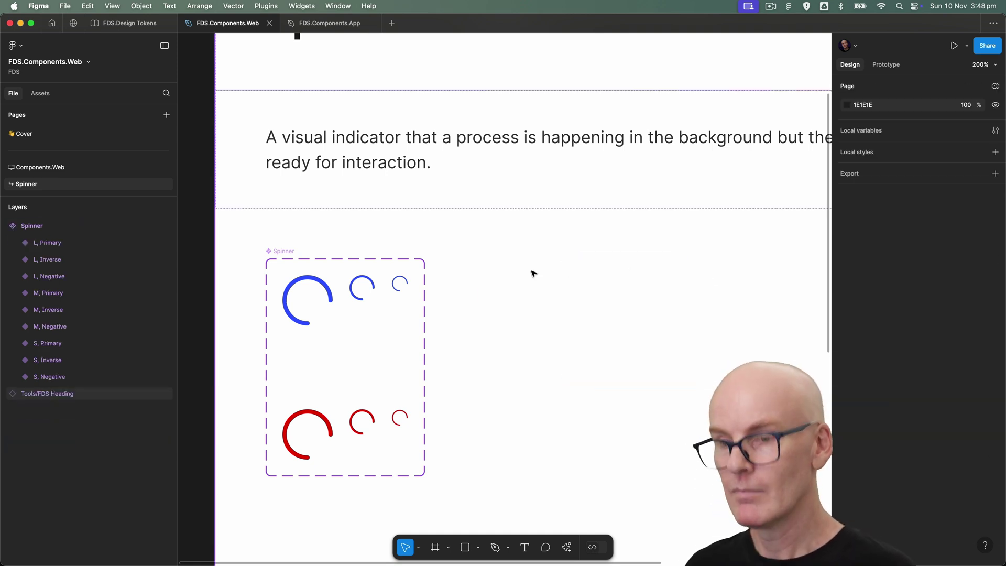
pyautogui.hotkey('shift', '1')
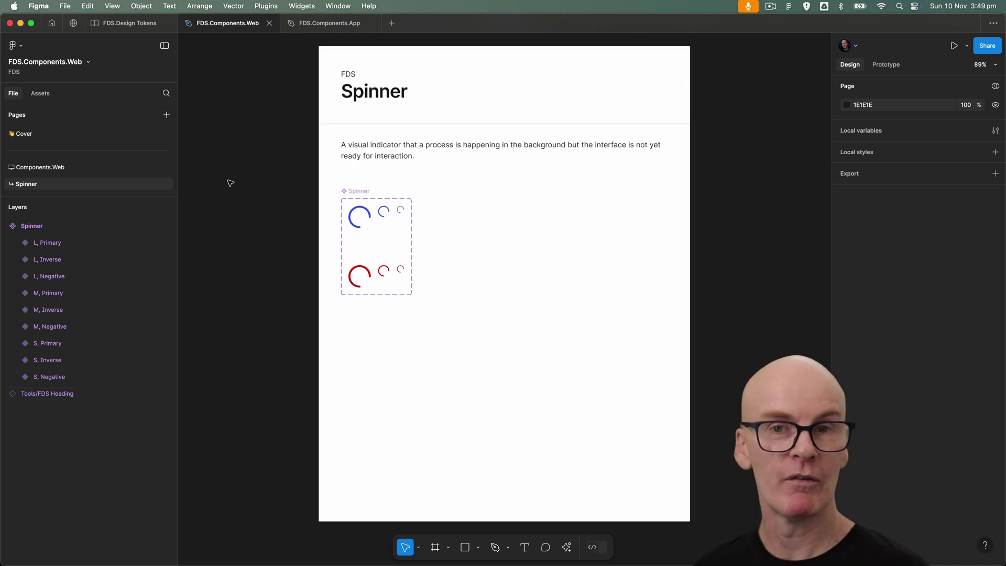